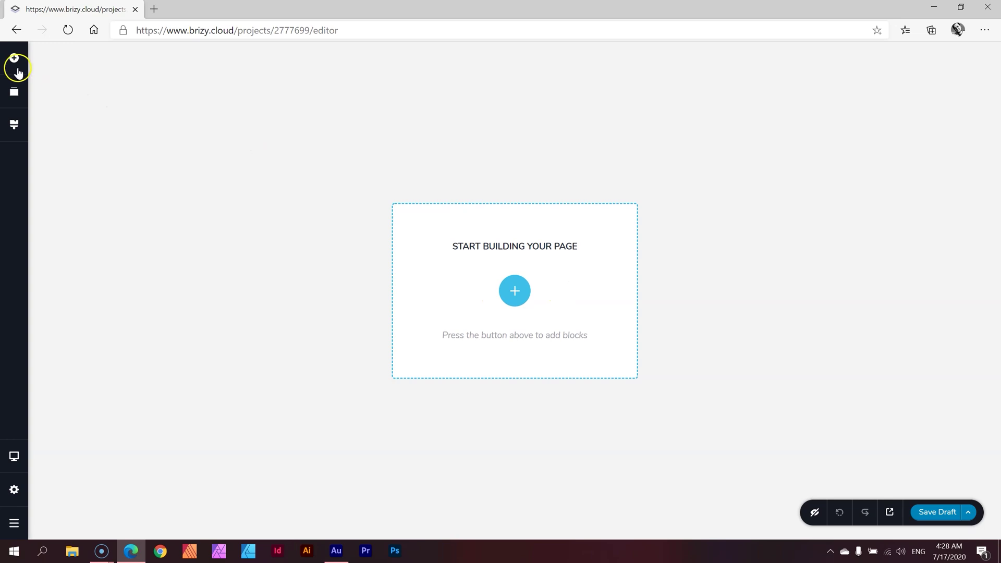
- Add a blank custom block to the page and place a Table element inside it
{"action": "left_click", "coordinate": [15, 59]}
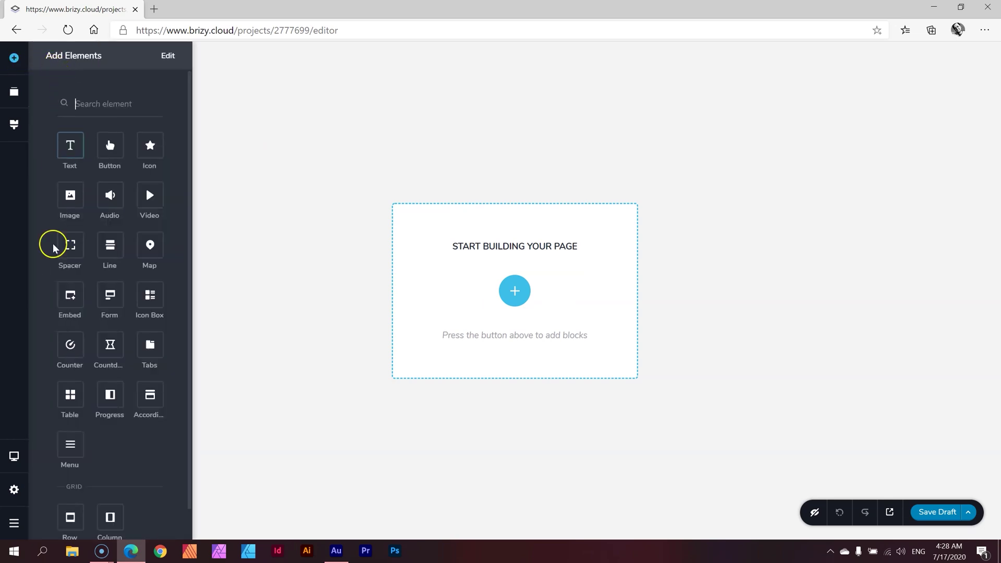
{"action": "left_click_drag", "start_coordinate": [69, 393], "coordinate": [86, 369]}
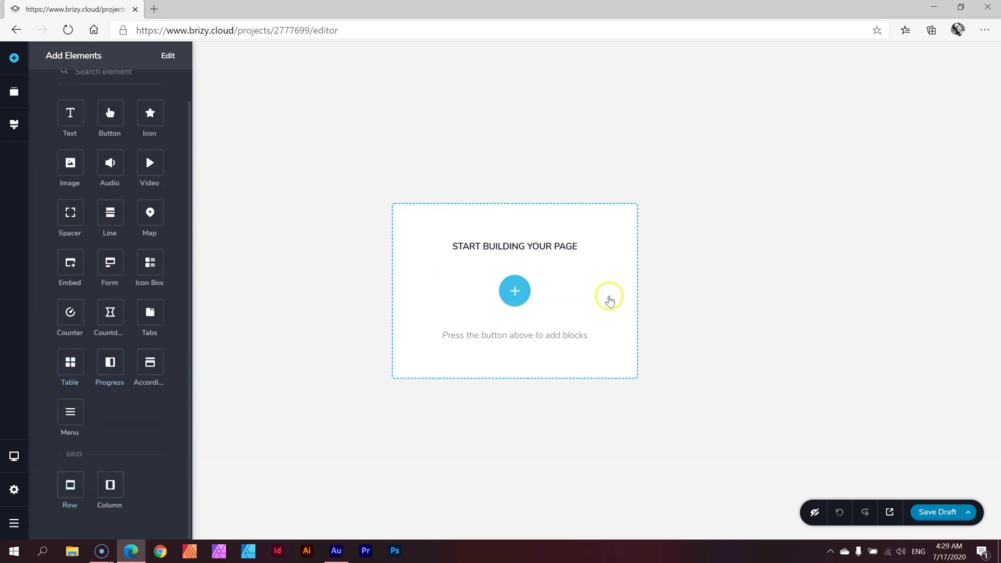
{"action": "left_click", "coordinate": [515, 293]}
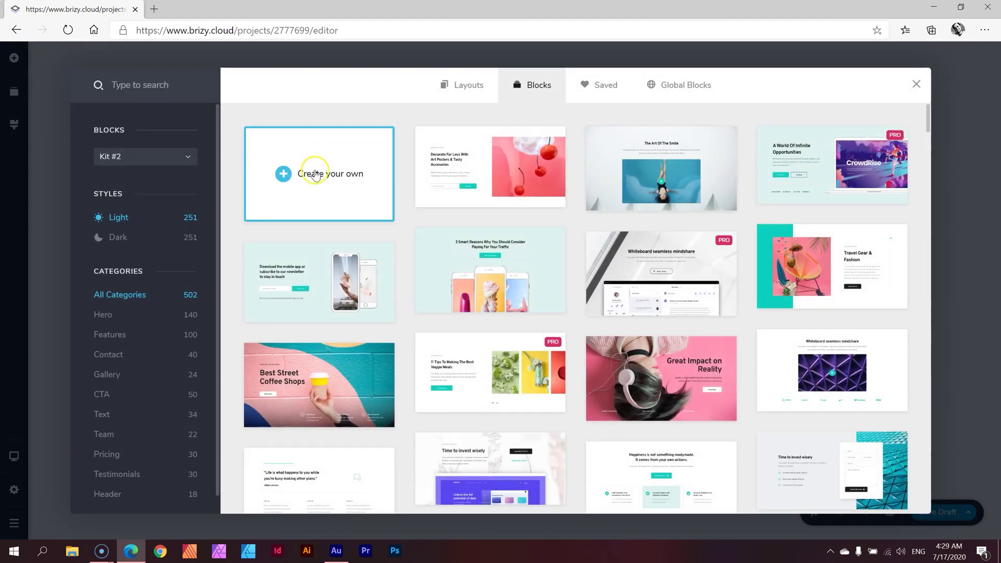
{"action": "left_click", "coordinate": [314, 171]}
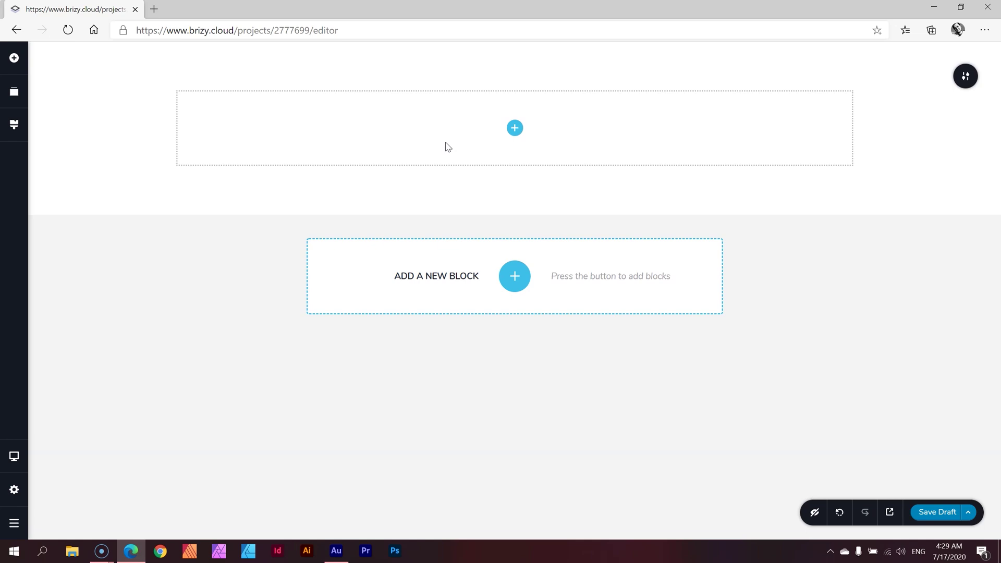
{"action": "left_click", "coordinate": [15, 59]}
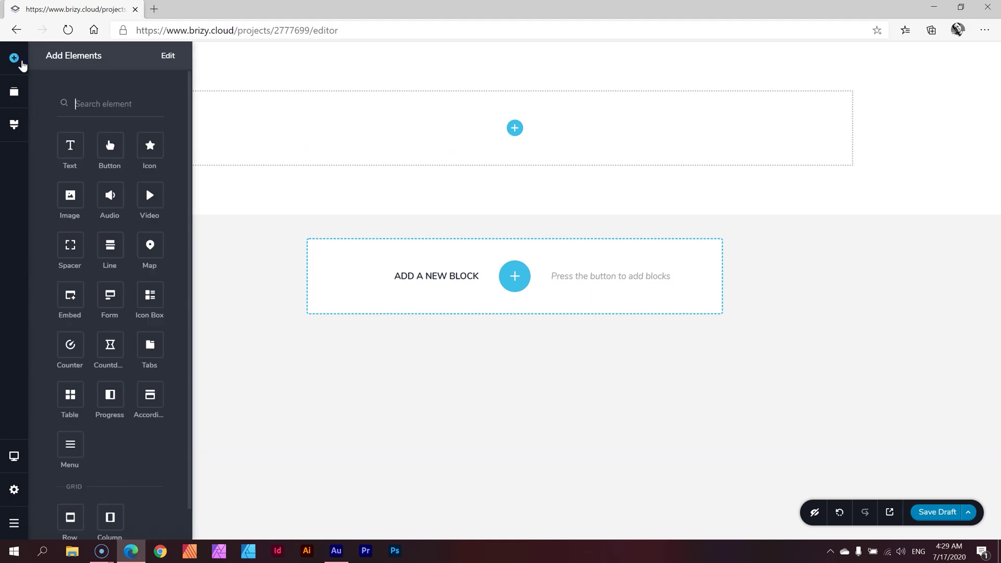
{"action": "left_click_drag", "start_coordinate": [70, 396], "coordinate": [514, 125]}
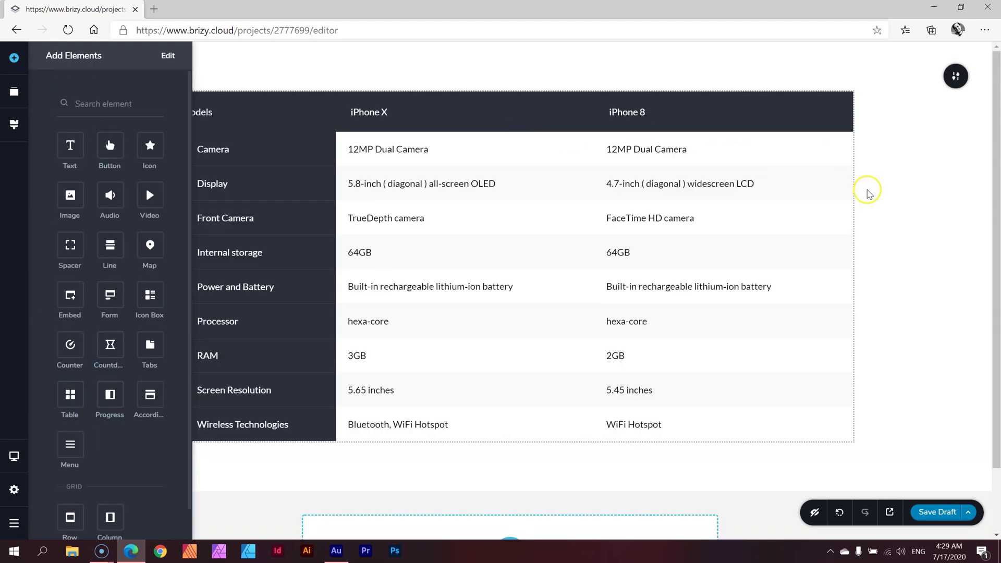
{"action": "left_click", "coordinate": [868, 193]}
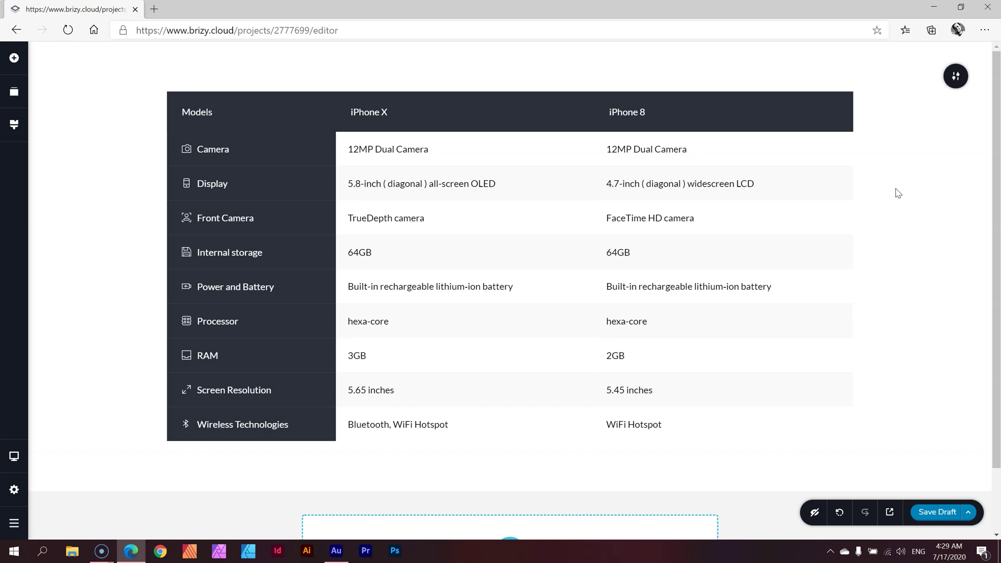
- Add a second blank block below the table block and divide it into three columns
{"action": "scroll", "coordinate": [892, 223], "scroll_direction": "down", "scroll_amount": 2}
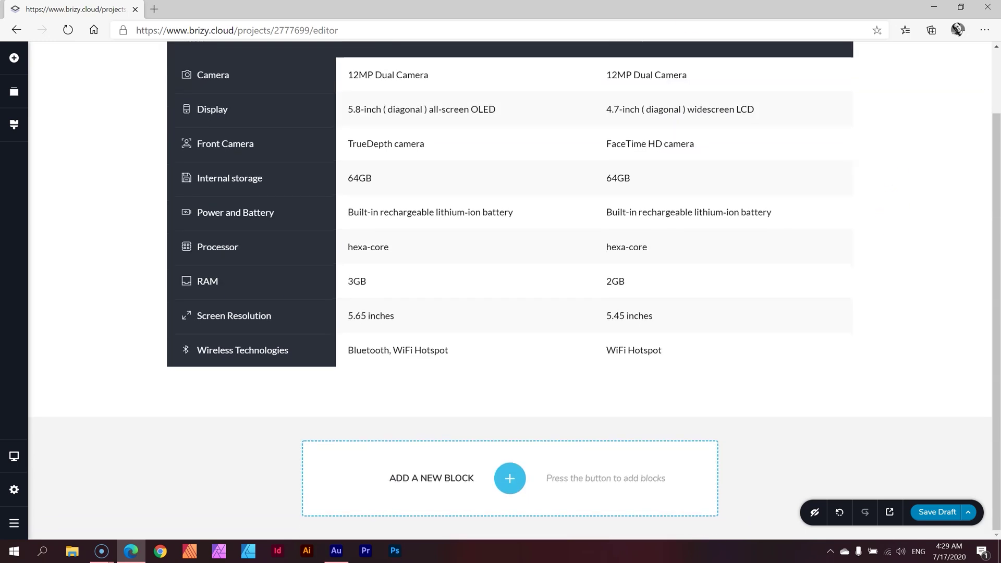
{"action": "left_click", "coordinate": [513, 489]}
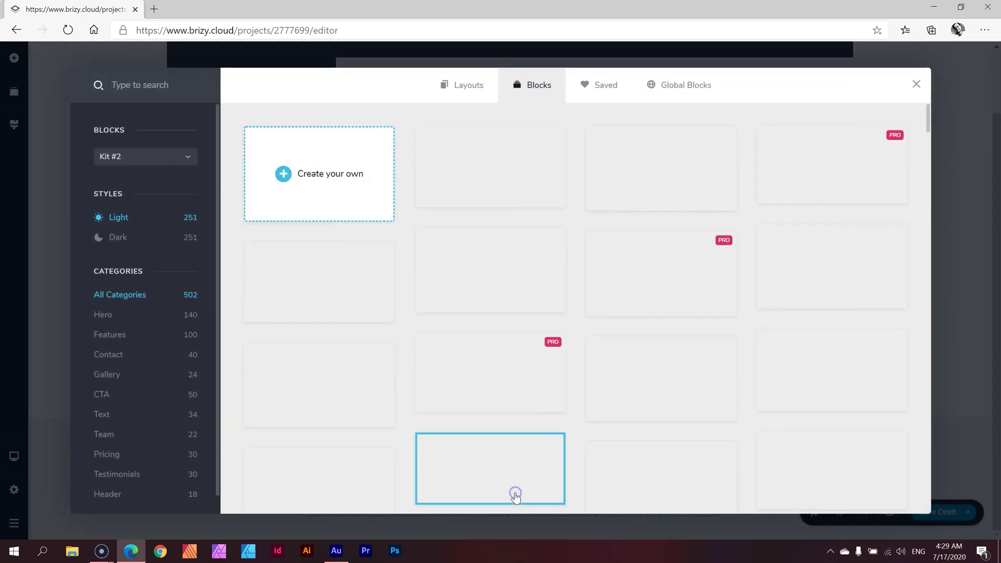
{"action": "left_click", "coordinate": [324, 172]}
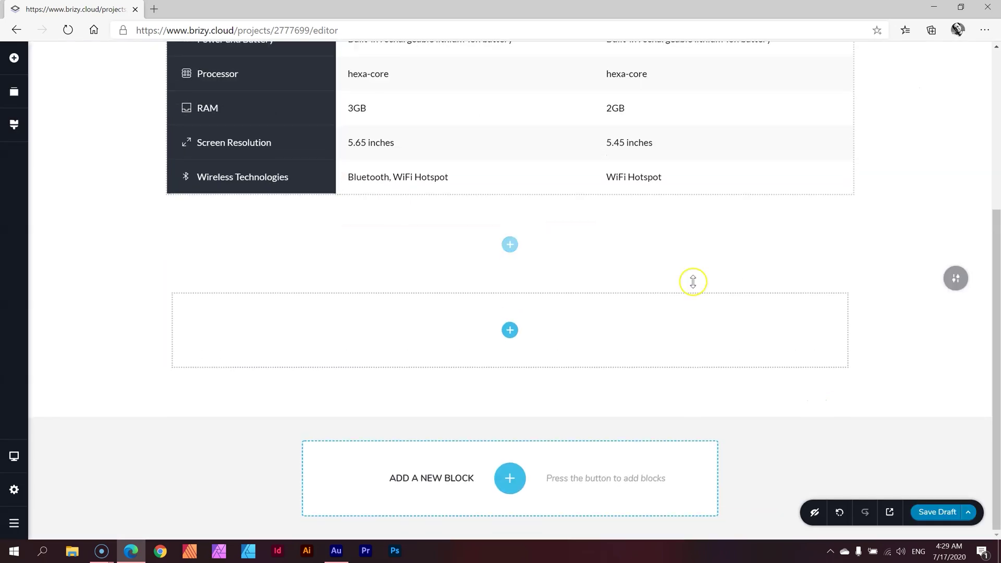
{"action": "left_click", "coordinate": [14, 57]}
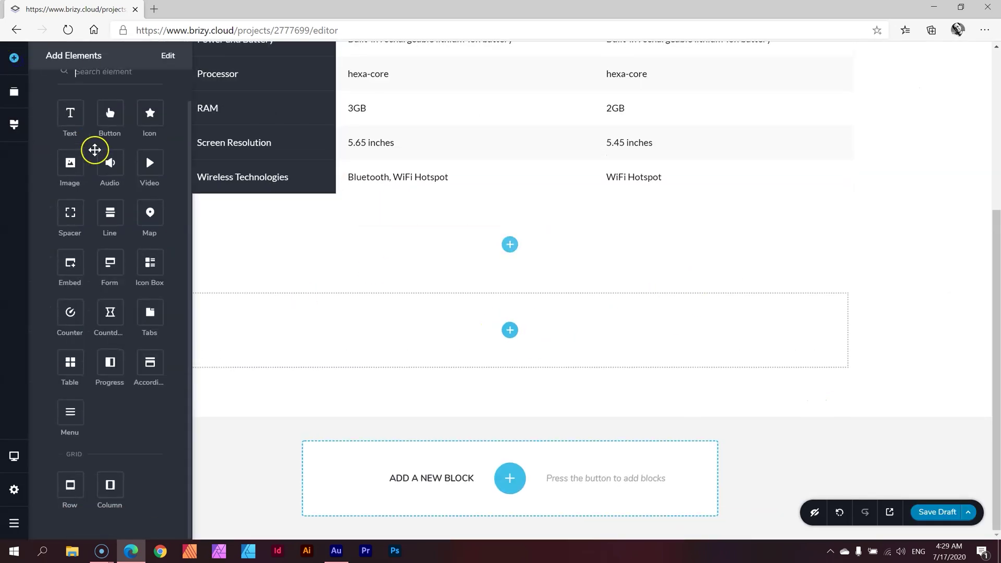
{"action": "left_click_drag", "start_coordinate": [100, 508], "coordinate": [512, 331]}
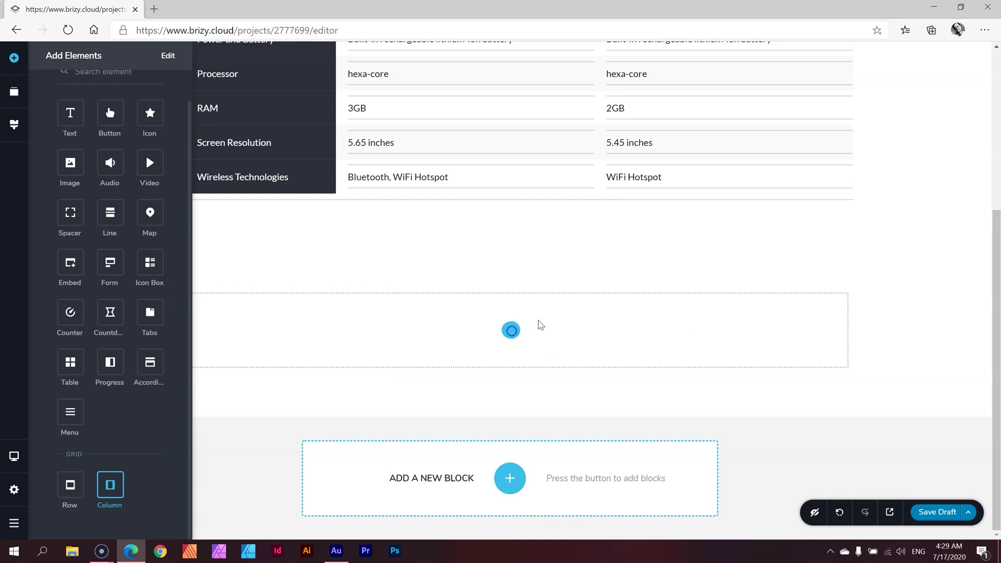
{"action": "left_click", "coordinate": [854, 288]}
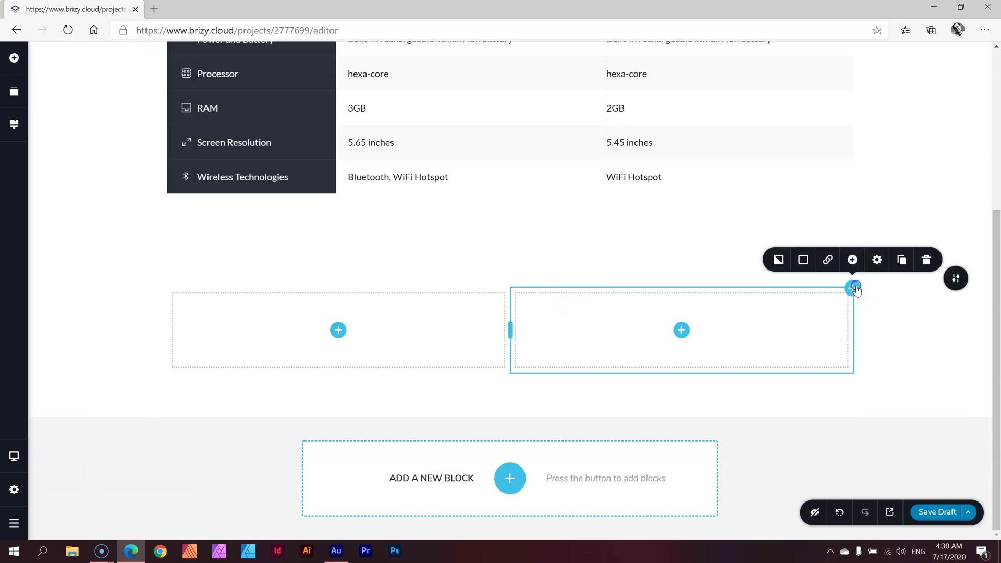
{"action": "left_click", "coordinate": [851, 260]}
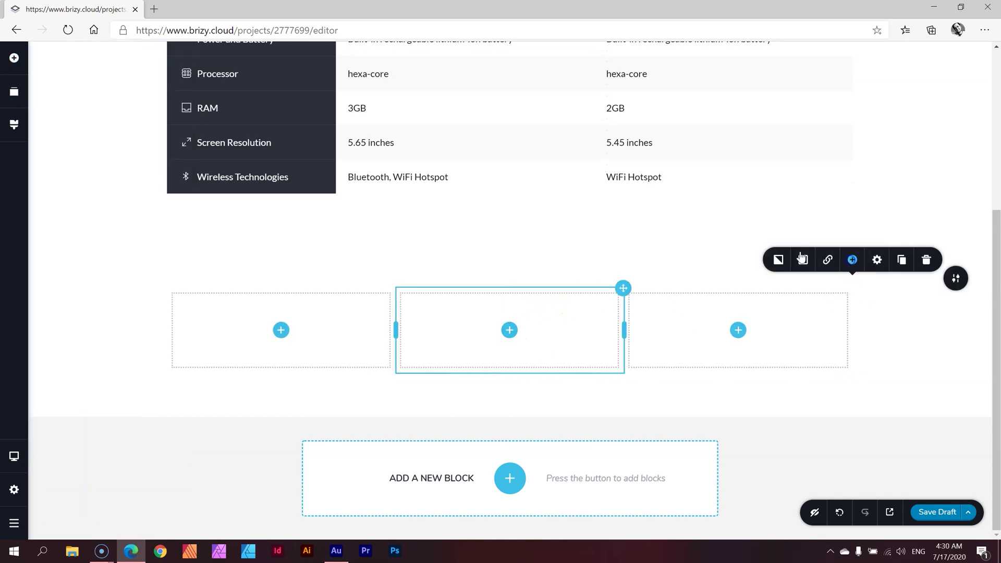
- Place a Table element in the first column of the three-column block and look over its layout
{"action": "left_click", "coordinate": [13, 58]}
{"action": "left_click_drag", "start_coordinate": [72, 394], "coordinate": [282, 335]}
{"action": "scroll", "coordinate": [280, 349], "scroll_direction": "down", "scroll_amount": 10}
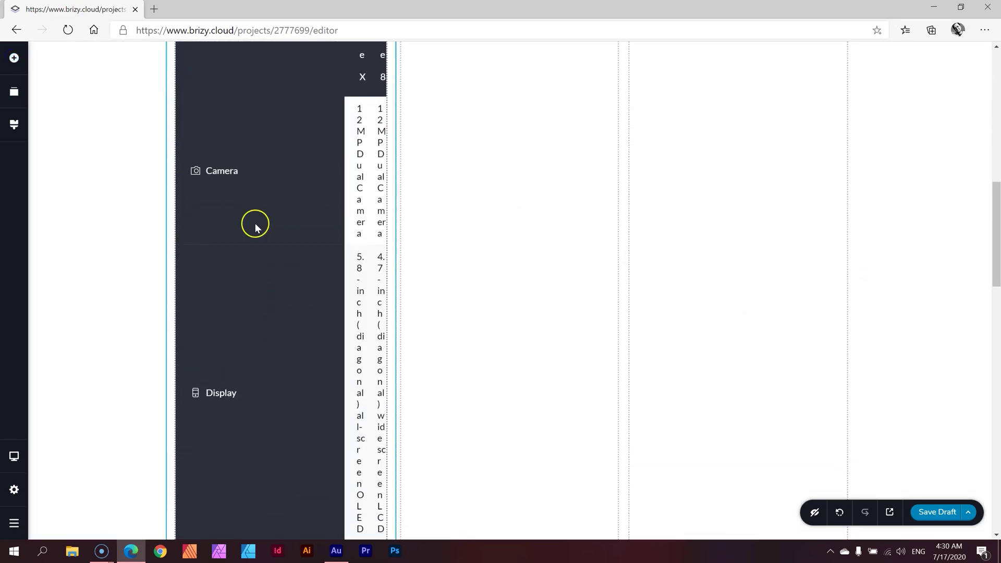
{"action": "scroll", "coordinate": [304, 236], "scroll_direction": "down", "scroll_amount": 15}
{"action": "scroll", "coordinate": [304, 236], "scroll_direction": "up", "scroll_amount": 9}
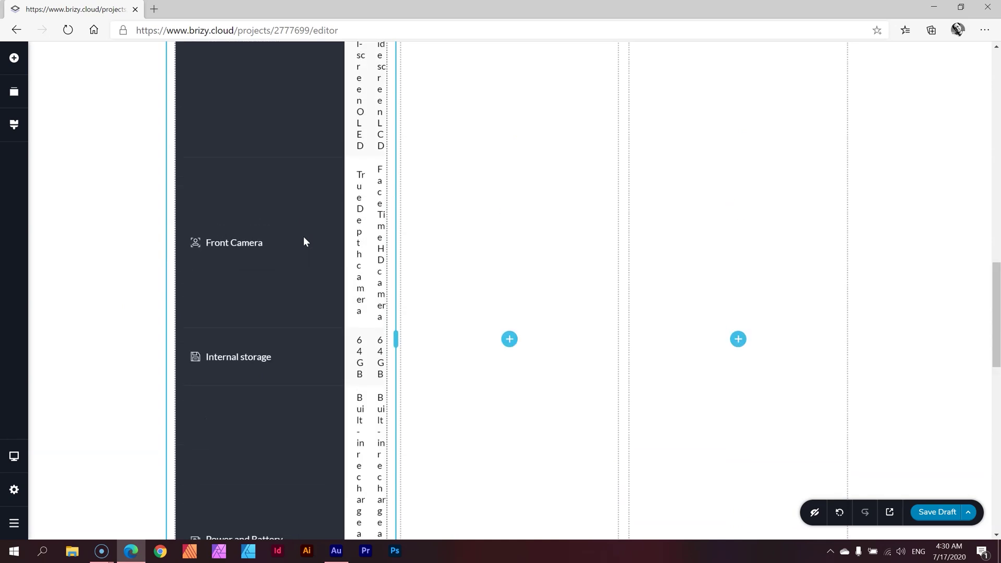
{"action": "scroll", "coordinate": [304, 237], "scroll_direction": "up", "scroll_amount": 8}
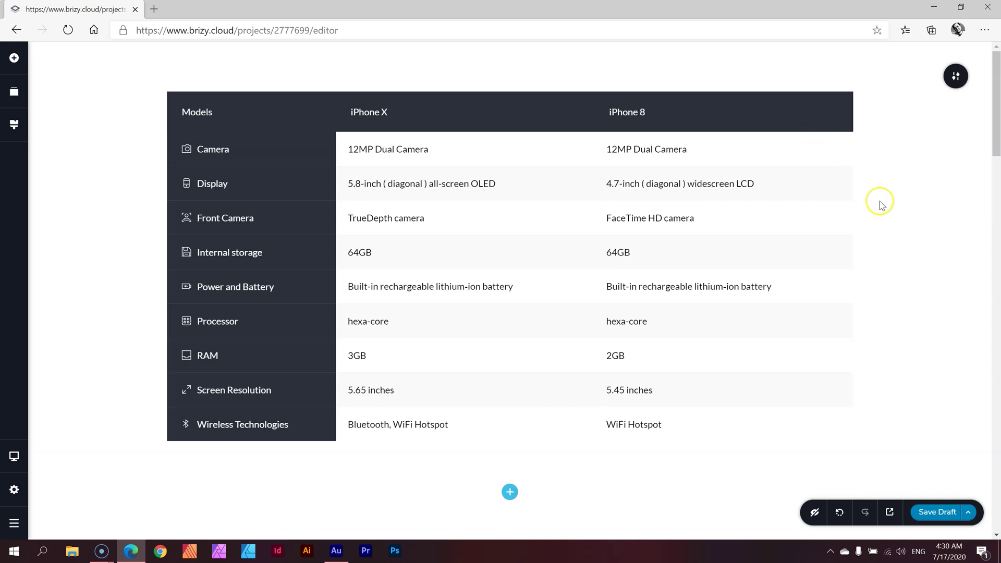
- Compare the two tables and examine the Camera row's text in the full-width table's iPhone X and iPhone 8 columns
{"action": "scroll", "coordinate": [879, 203], "scroll_direction": "down", "scroll_amount": 4}
{"action": "scroll", "coordinate": [879, 203], "scroll_direction": "down", "scroll_amount": 3}
{"action": "scroll", "coordinate": [879, 203], "scroll_direction": "up", "scroll_amount": 7}
{"action": "left_click", "coordinate": [412, 150]}
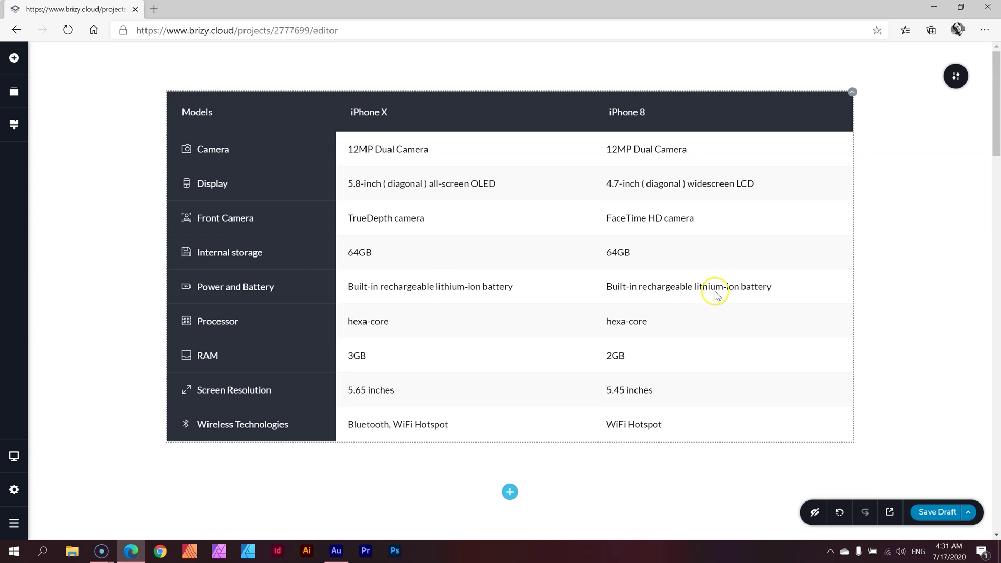
{"action": "left_click", "coordinate": [627, 152]}
{"action": "left_click", "coordinate": [611, 151]}
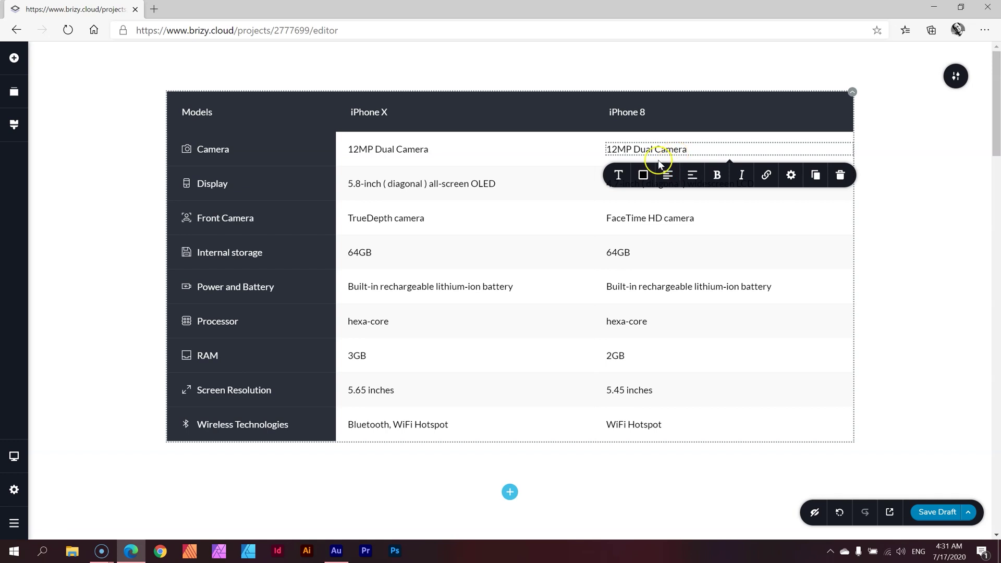
- Add a Line, a Video and a Map element below the text in the iPhone 8 column's Camera cell
{"action": "left_click", "coordinate": [16, 61]}
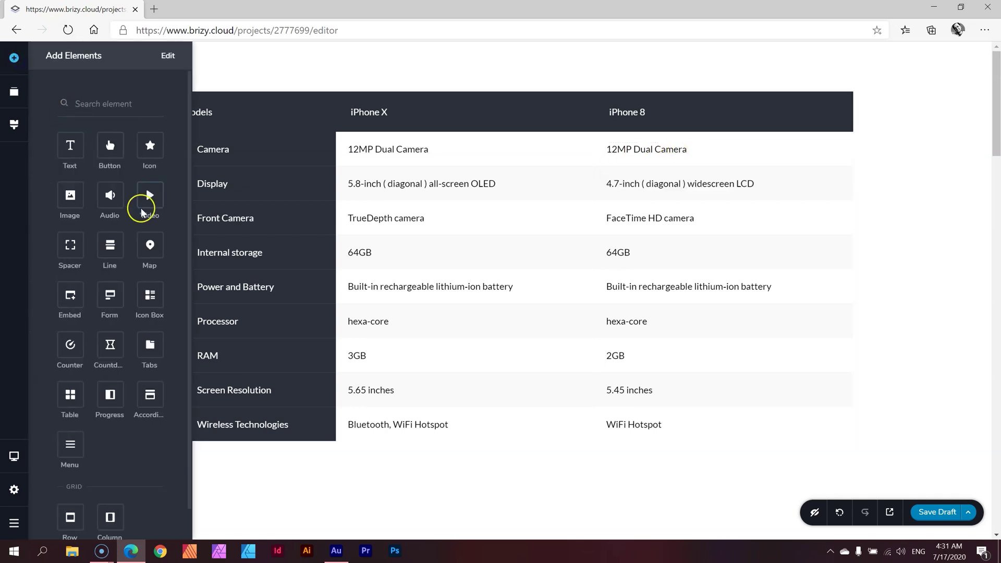
{"action": "left_click_drag", "start_coordinate": [109, 242], "coordinate": [621, 158]}
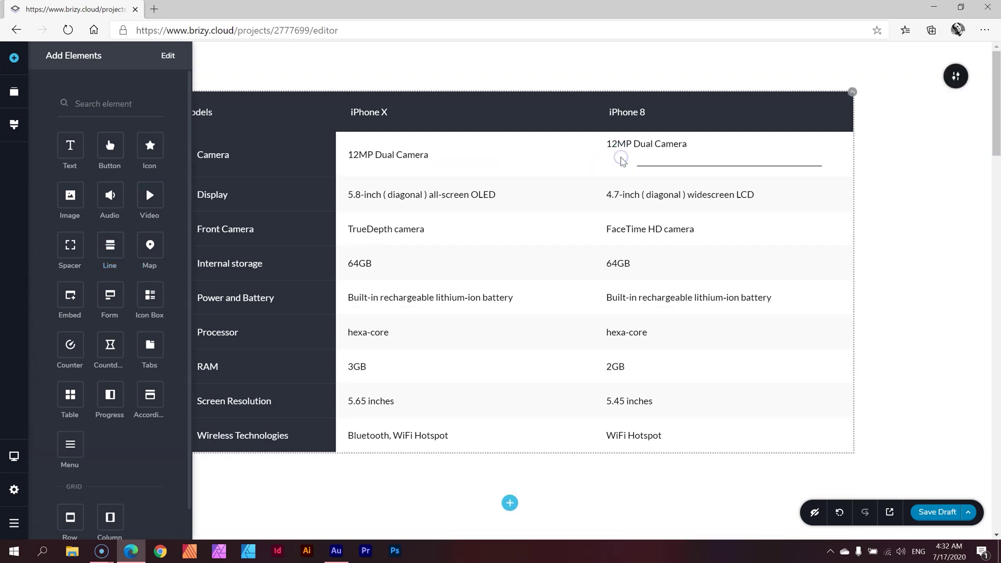
{"action": "left_click_drag", "start_coordinate": [150, 197], "coordinate": [653, 176]}
{"action": "left_click_drag", "start_coordinate": [146, 246], "coordinate": [642, 326]}
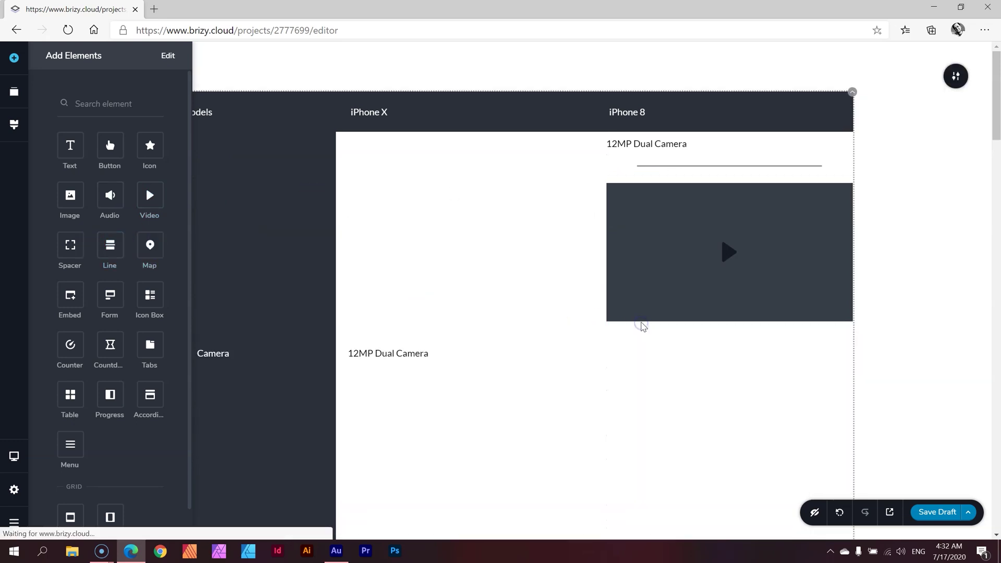
{"action": "left_click", "coordinate": [810, 306]}
{"action": "scroll", "coordinate": [809, 307], "scroll_direction": "down", "scroll_amount": 2}
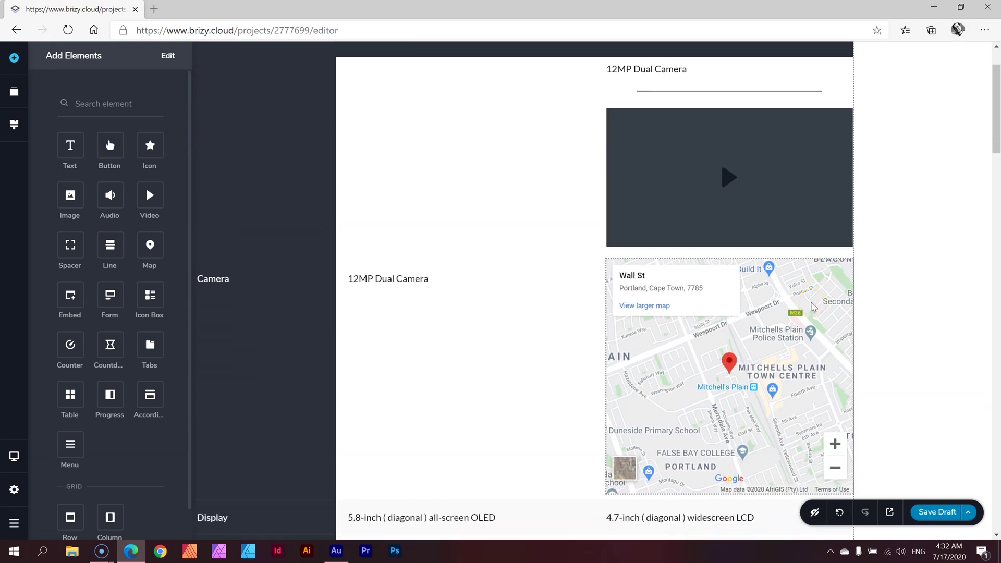
- Undo the map, video and line additions in the iPhone 8 Camera cell and close the element list
{"action": "key", "text": "ctrl+z"}
{"action": "key", "text": "ctrl+z"}
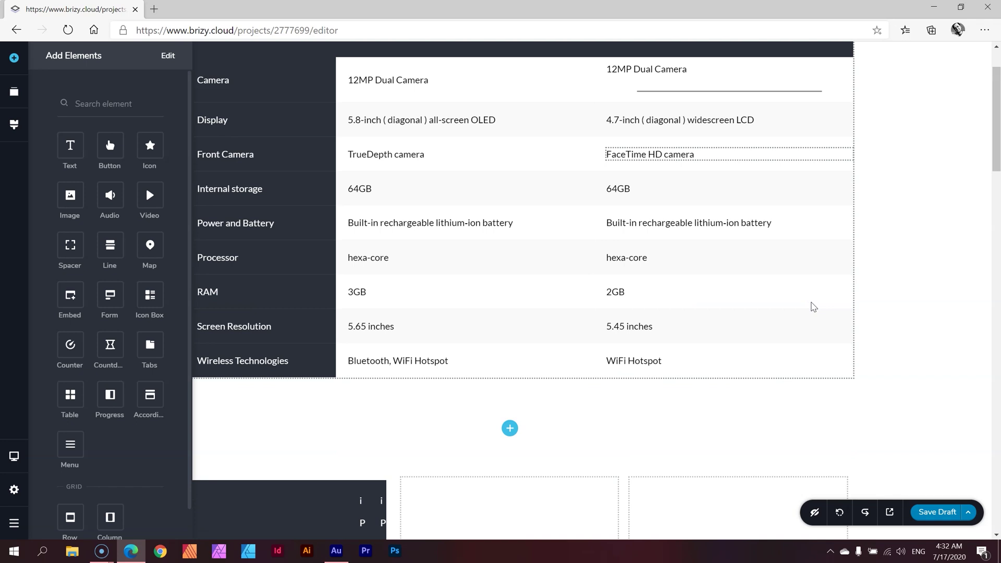
{"action": "key", "text": "ctrl+z"}
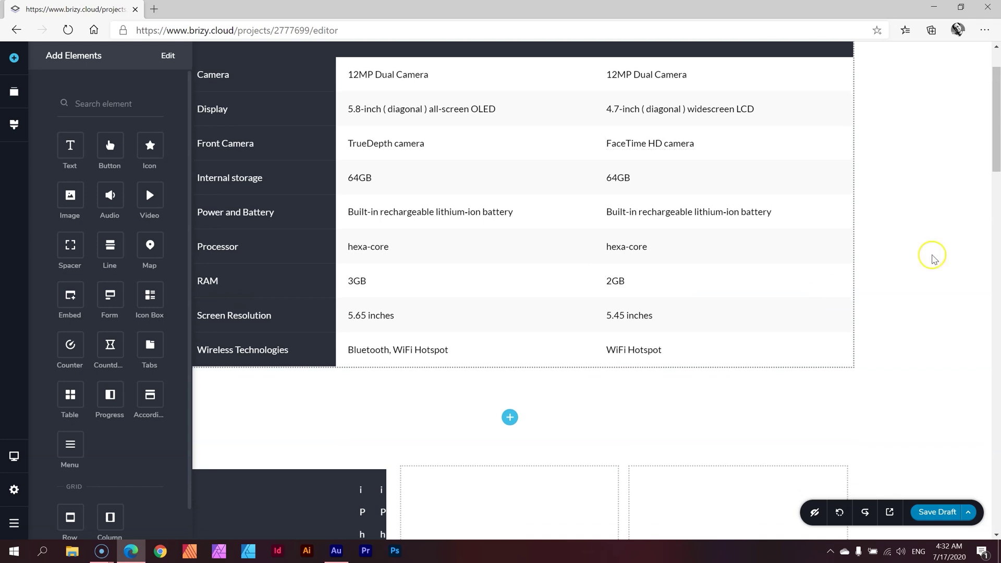
{"action": "left_click", "coordinate": [938, 185]}
{"action": "scroll", "coordinate": [938, 184], "scroll_direction": "up", "scroll_amount": 2}
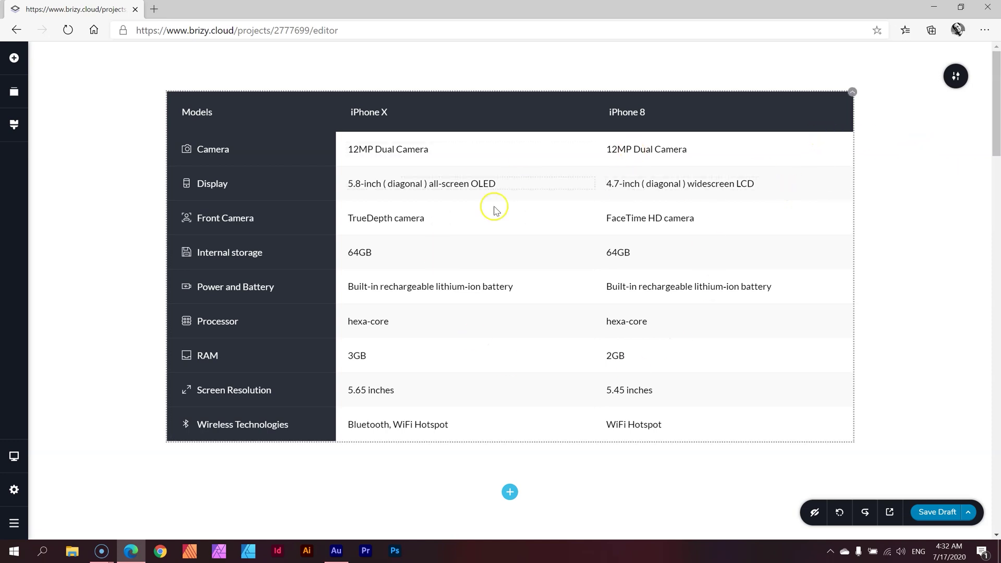
- Examine the text options of several table cells and the table's head, sidebar, row, column and width settings
{"action": "left_click", "coordinate": [646, 149]}
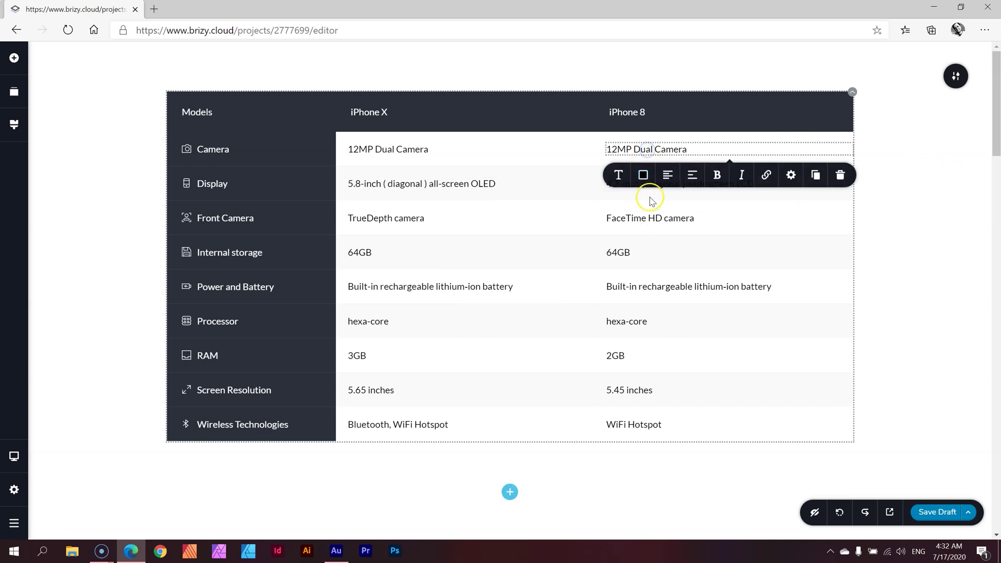
{"action": "left_click", "coordinate": [649, 218]}
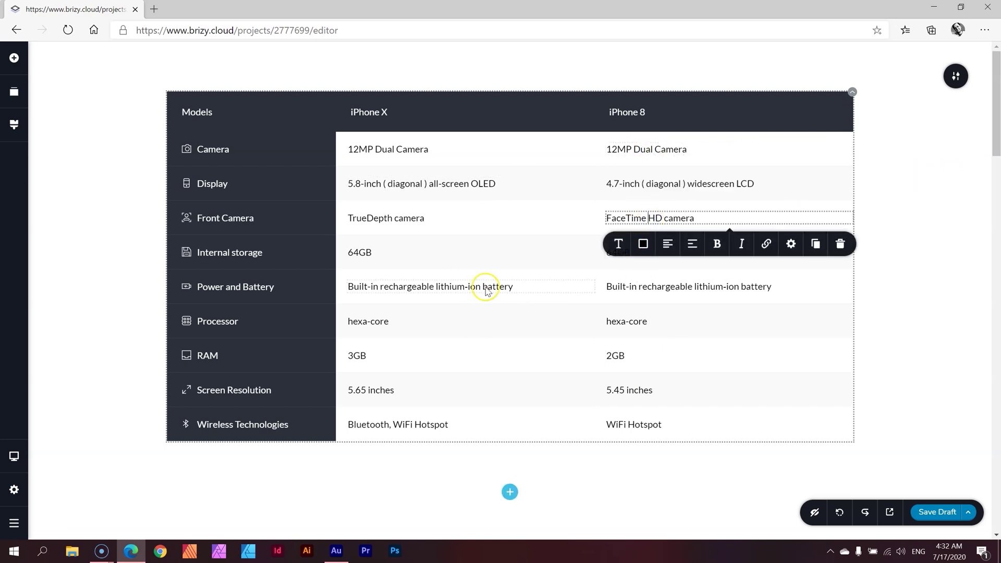
{"action": "left_click", "coordinate": [370, 253]}
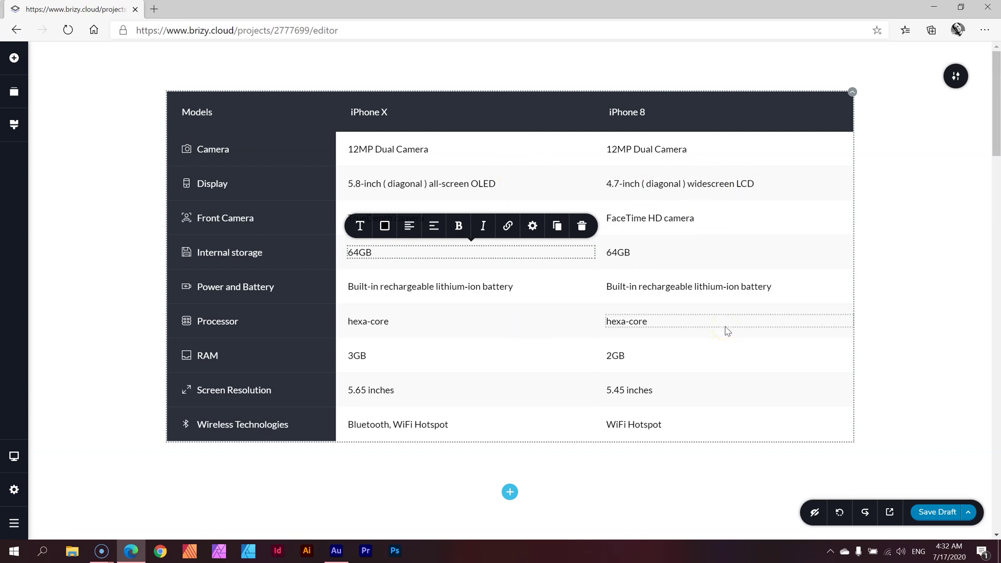
{"action": "left_click", "coordinate": [855, 94]}
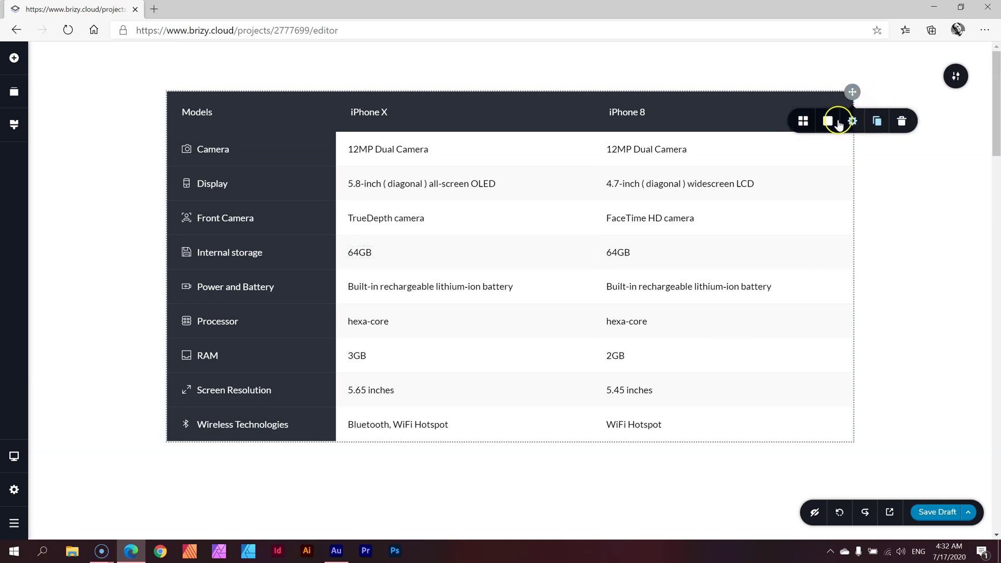
{"action": "left_click", "coordinate": [807, 129]}
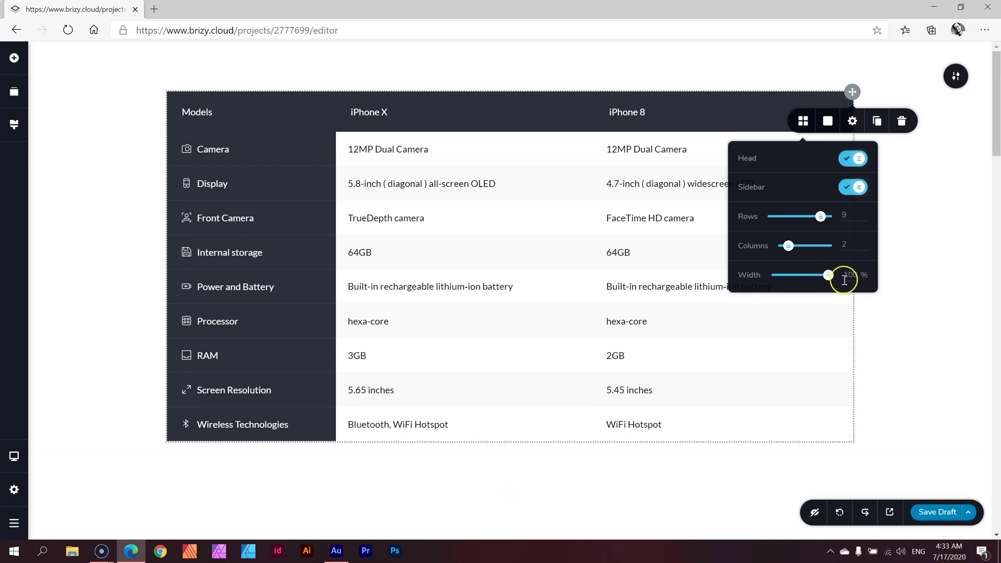
- Try a boxed width of 84% for the first table's block, and return it to 100%
{"action": "left_click", "coordinate": [954, 78]}
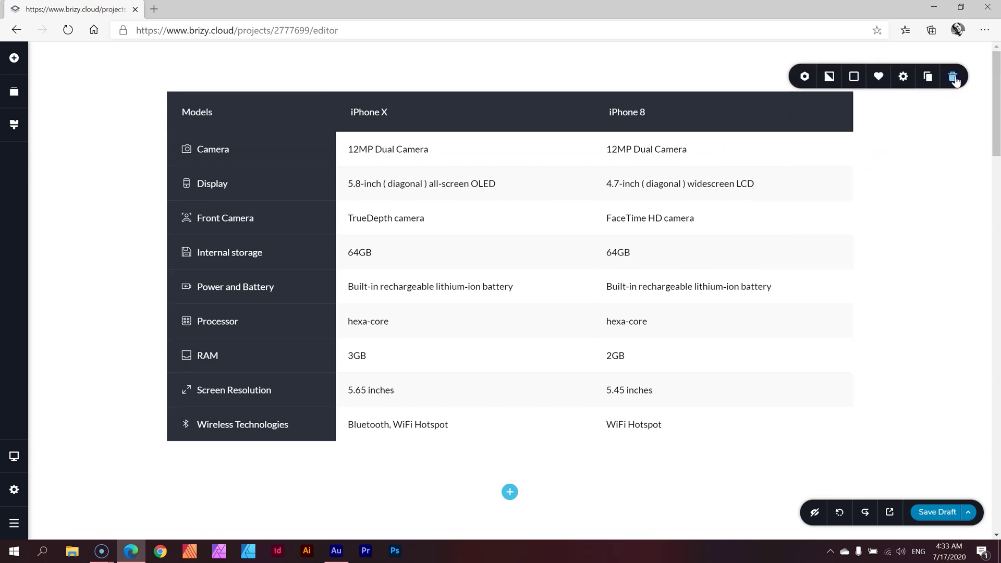
{"action": "left_click", "coordinate": [904, 78]}
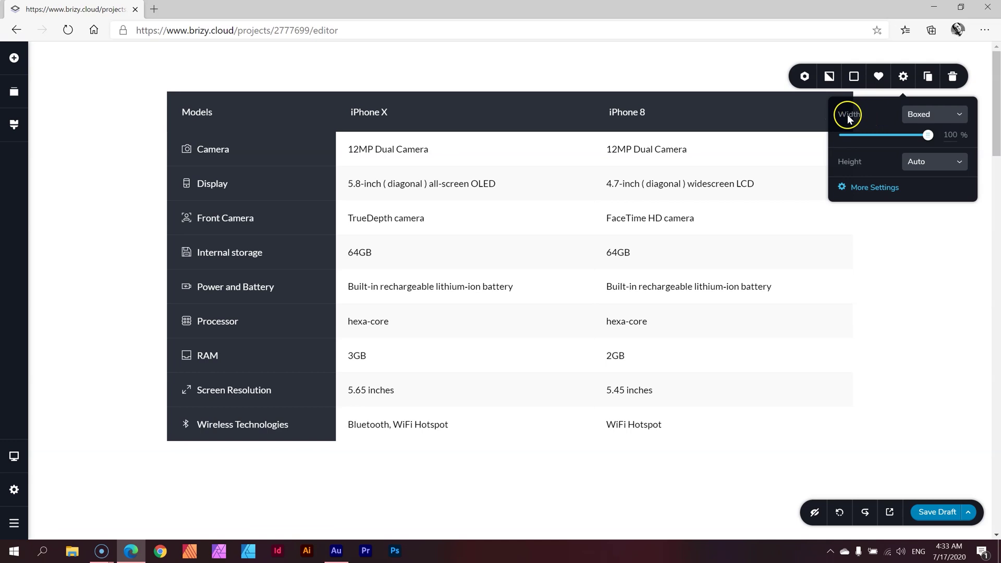
{"action": "left_click_drag", "start_coordinate": [928, 135], "coordinate": [908, 138]}
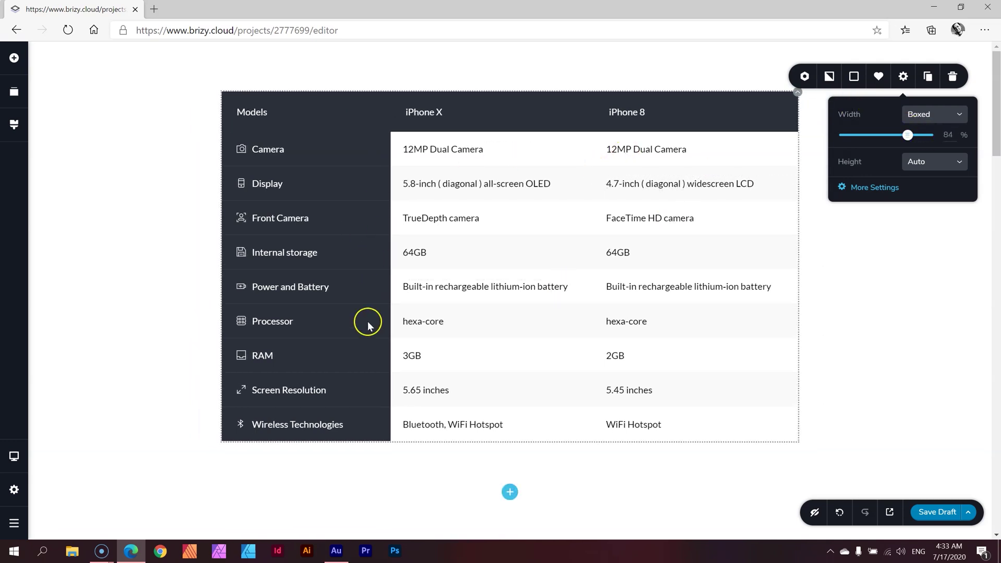
{"action": "left_click_drag", "start_coordinate": [908, 135], "coordinate": [939, 134]}
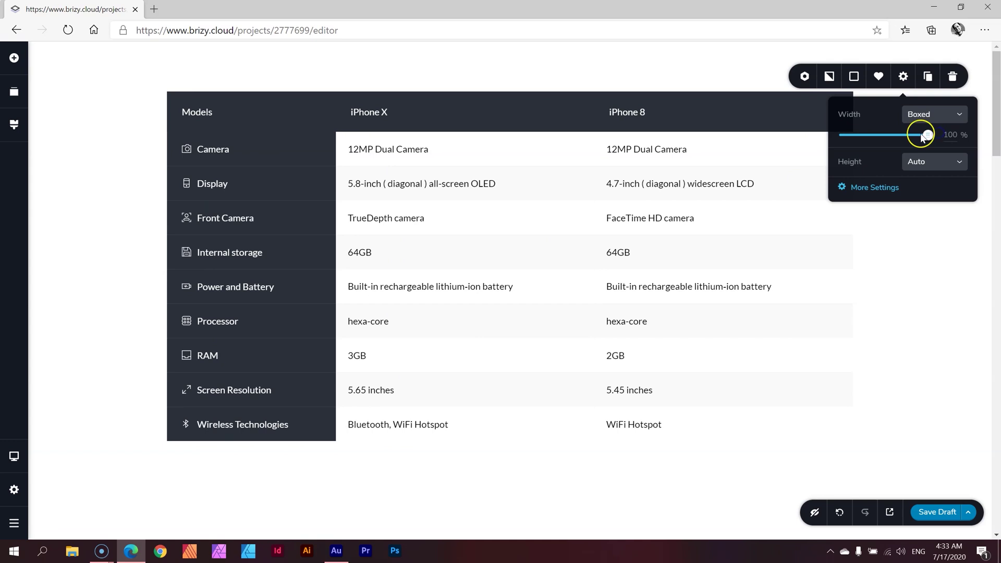
- Try the Full width for the first table's block, and return it to Boxed
{"action": "left_click", "coordinate": [939, 116]}
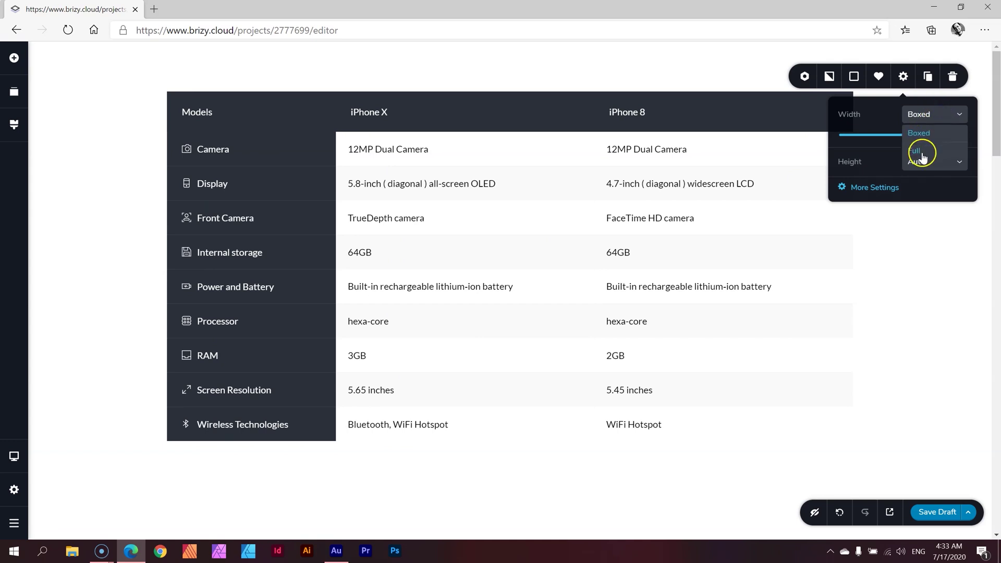
{"action": "left_click", "coordinate": [920, 152]}
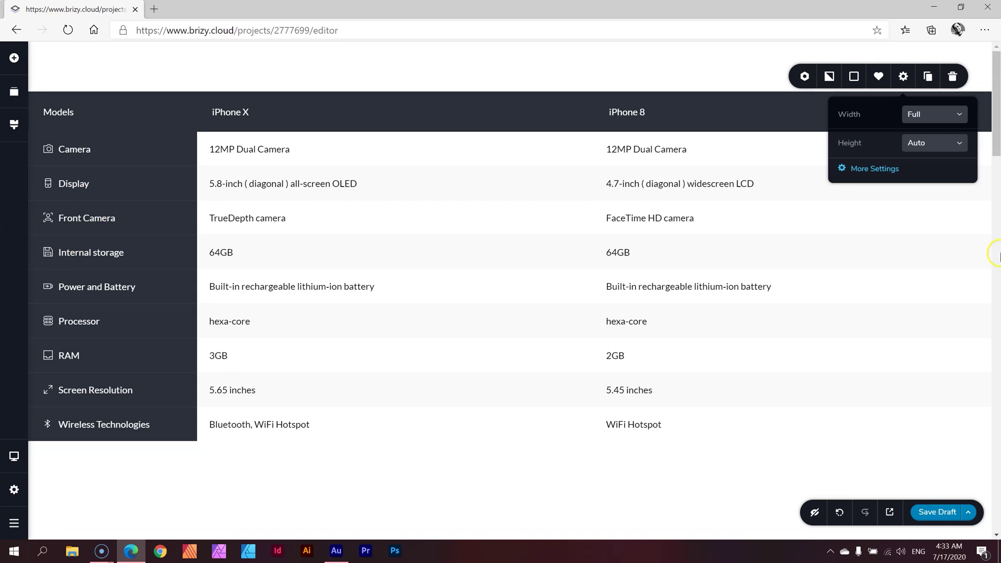
{"action": "left_click", "coordinate": [941, 115]}
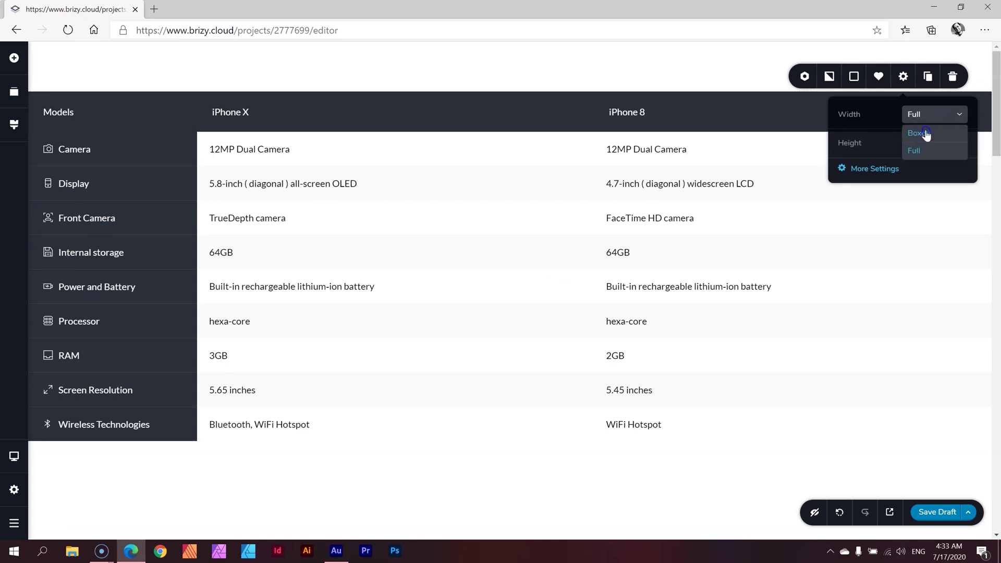
{"action": "left_click", "coordinate": [925, 134]}
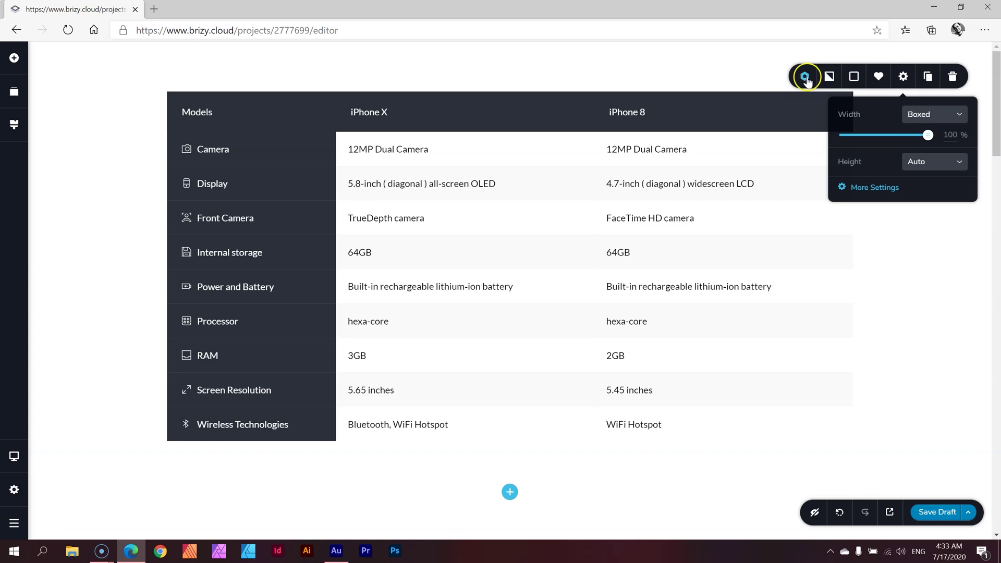
- Try a width of 79% for the first table itself, and return it to 100%
{"action": "left_click", "coordinate": [762, 112]}
{"action": "left_click", "coordinate": [852, 93]}
{"action": "left_click", "coordinate": [803, 121]}
{"action": "mouse_move", "coordinate": [828, 274]}
{"action": "left_mouse_down"}
{"action": "mouse_move", "coordinate": [793, 275]}
{"action": "mouse_move", "coordinate": [830, 274]}
{"action": "mouse_move", "coordinate": [818, 278]}
{"action": "left_mouse_up"}
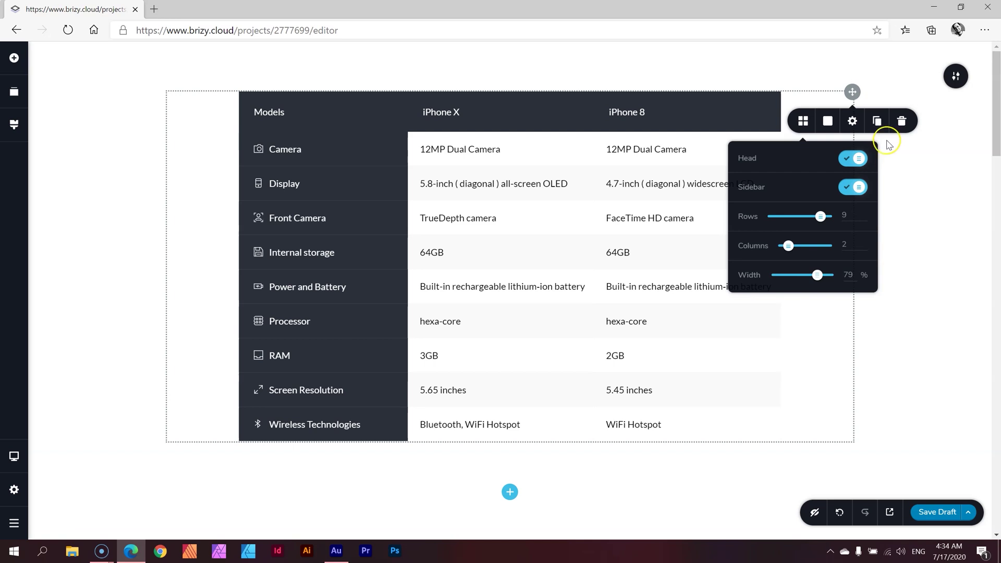
{"action": "left_click_drag", "start_coordinate": [817, 277], "coordinate": [837, 278]}
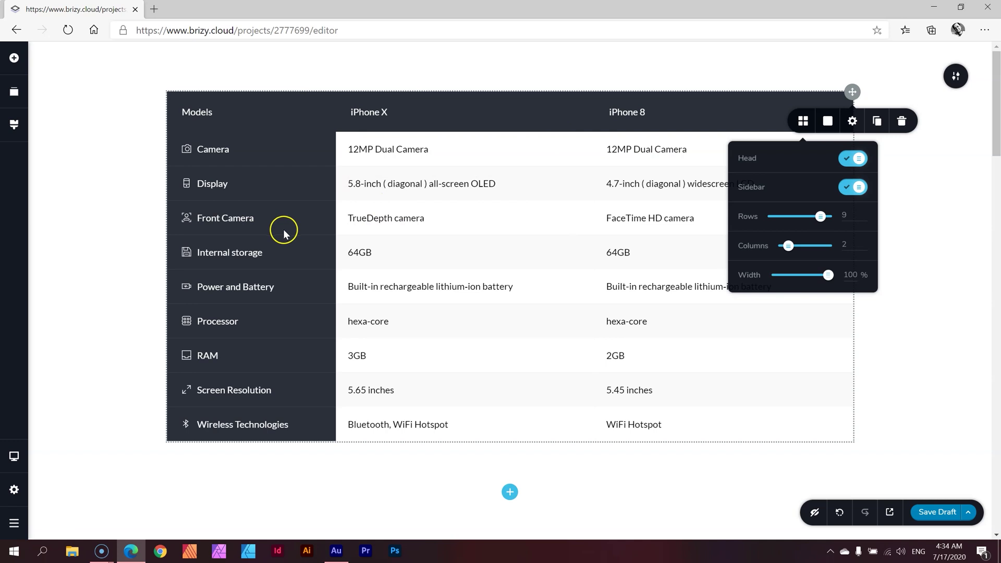
- Delete the empty third column beside the second table and widen the table's column to about four fifths of the row
{"action": "key", "text": "ctrl+d"}
{"action": "scroll", "coordinate": [286, 224], "scroll_direction": "down", "scroll_amount": 7}
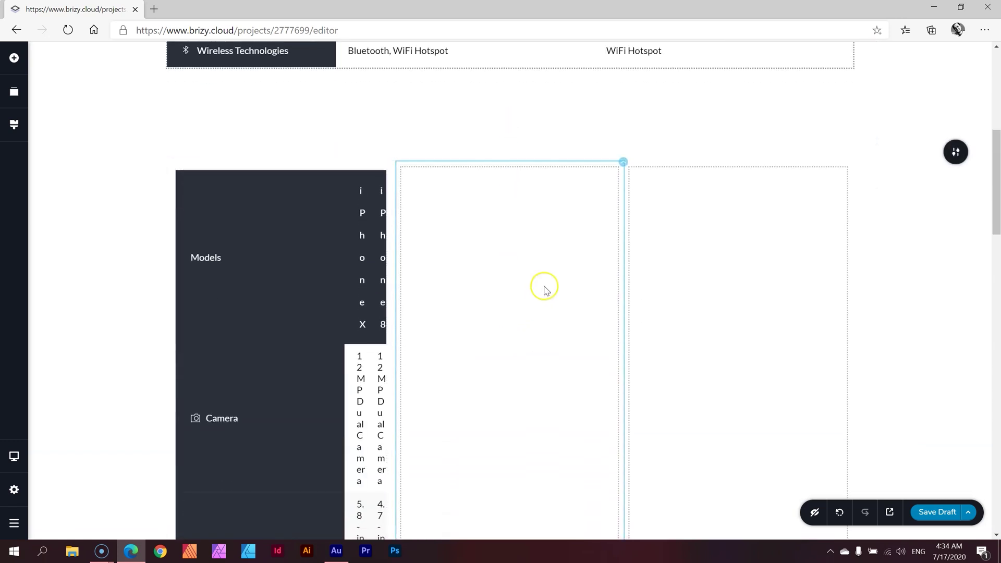
{"action": "scroll", "coordinate": [603, 364], "scroll_direction": "down", "scroll_amount": 9}
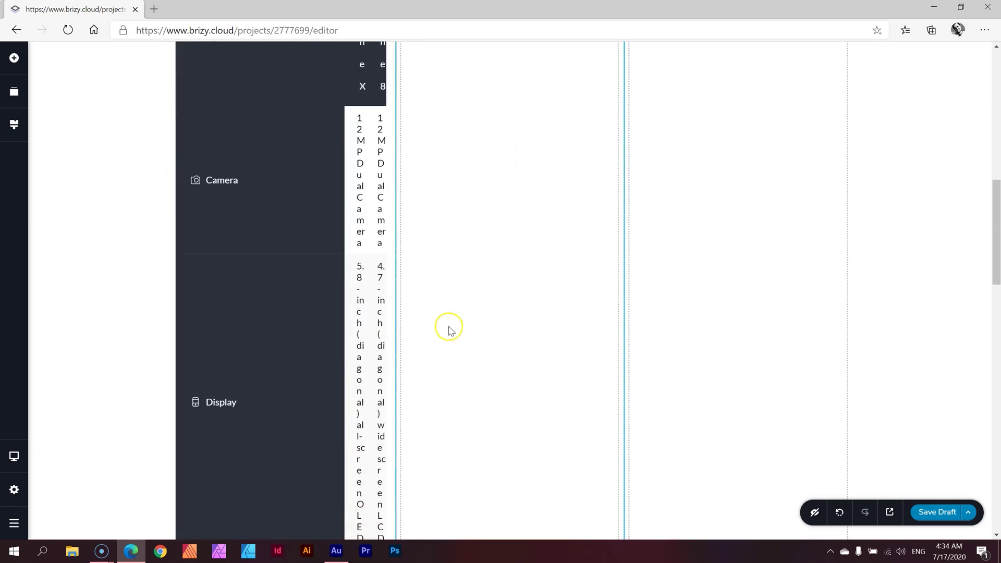
{"action": "scroll", "coordinate": [678, 235], "scroll_direction": "up", "scroll_amount": 8}
{"action": "right_click", "coordinate": [710, 140]}
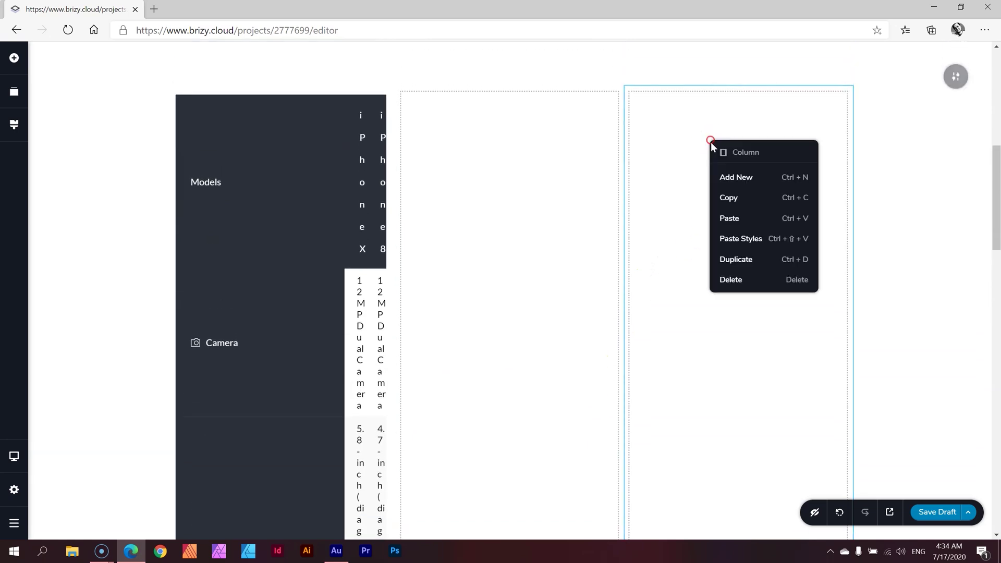
{"action": "left_click", "coordinate": [726, 277]}
{"action": "scroll", "coordinate": [583, 259], "scroll_direction": "down", "scroll_amount": 1}
{"action": "left_click_drag", "start_coordinate": [512, 186], "coordinate": [721, 181]}
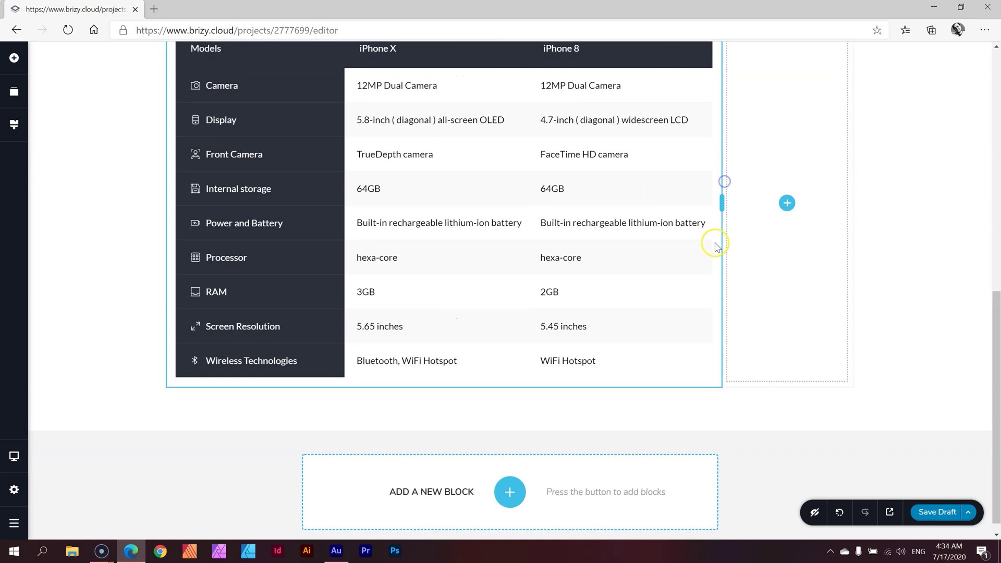
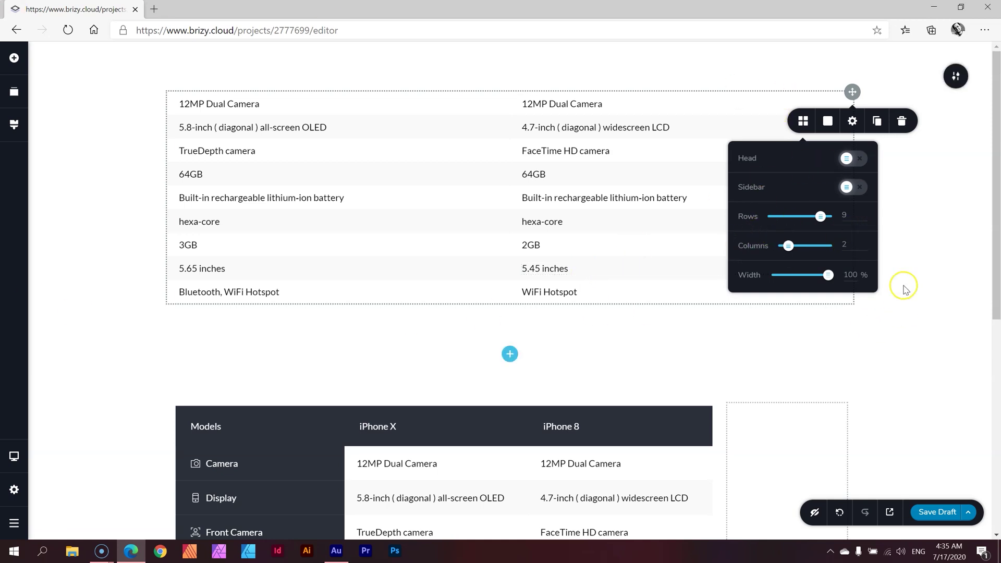
- Try a percentage counter element below the 12MP Dual Camera text in the first table's first cell, and delete it again
{"action": "left_click", "coordinate": [578, 268]}
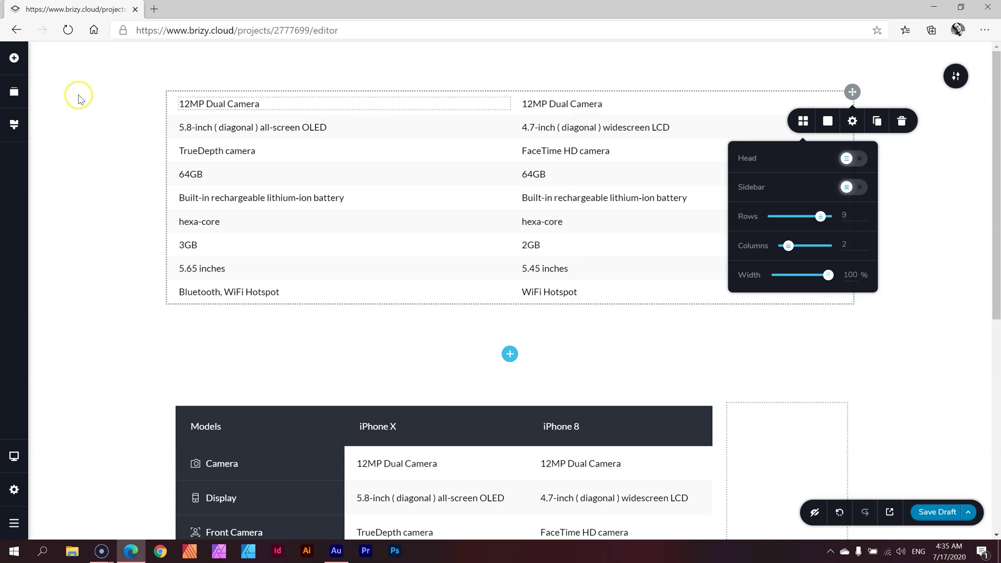
{"action": "left_click", "coordinate": [14, 57]}
{"action": "left_click_drag", "start_coordinate": [69, 360], "coordinate": [236, 104]}
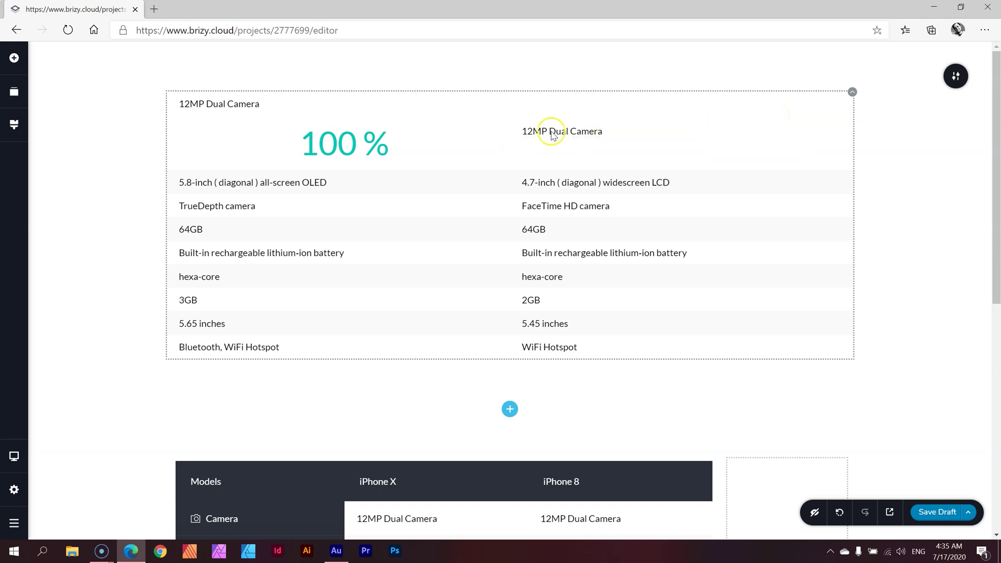
{"action": "left_click", "coordinate": [579, 132]}
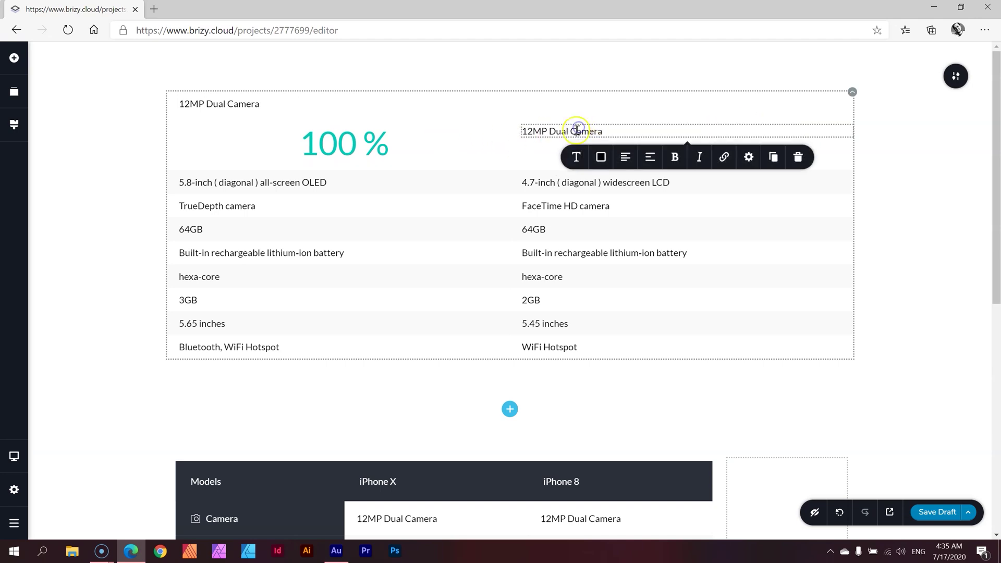
{"action": "left_click", "coordinate": [530, 153]}
{"action": "left_click", "coordinate": [431, 150]}
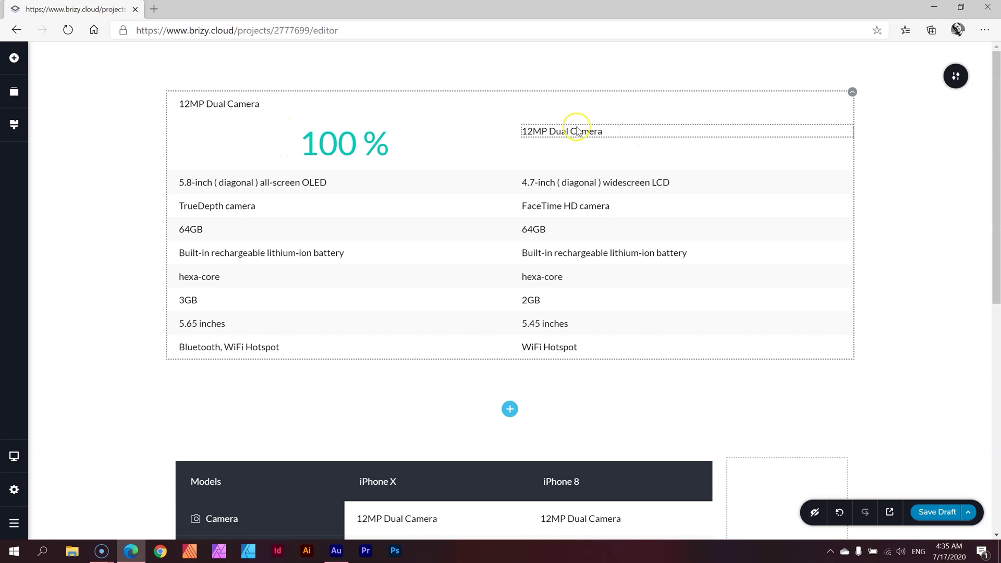
{"action": "left_click", "coordinate": [335, 145]}
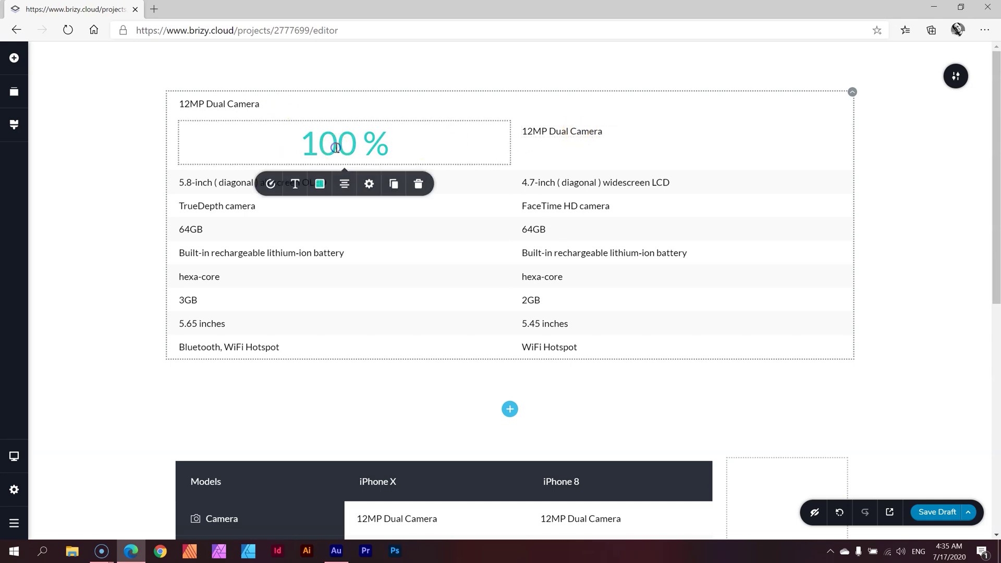
{"action": "left_click", "coordinate": [418, 185]}
- Turn on the Head and the Sidebar of the first table
{"action": "left_click", "coordinate": [853, 93]}
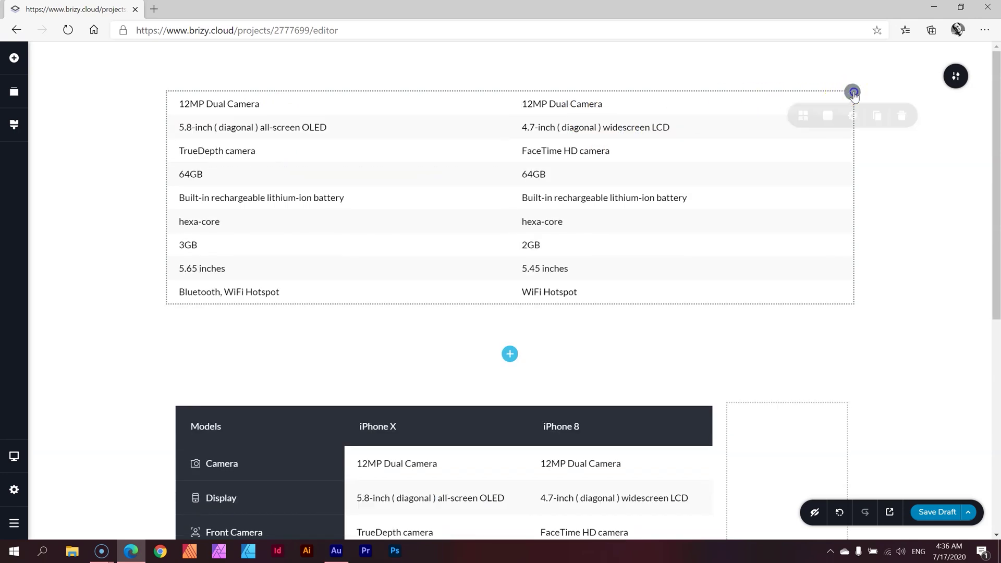
{"action": "left_click", "coordinate": [803, 120]}
{"action": "left_click", "coordinate": [852, 158]}
{"action": "left_click", "coordinate": [853, 187]}
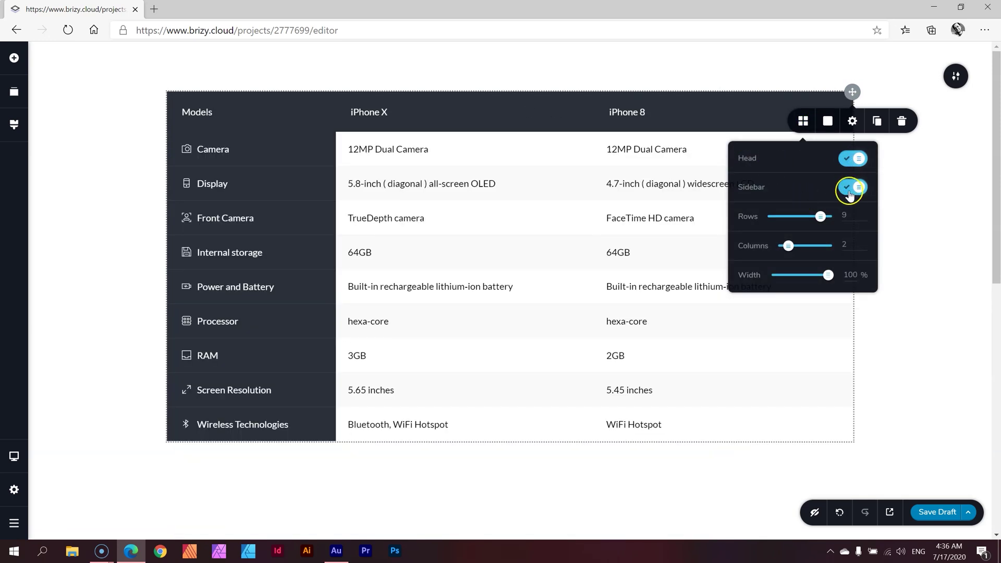
{"action": "left_click", "coordinate": [844, 193]}
- Try 10 and 13 rows for the first table, and return it to 9 rows
{"action": "left_click", "coordinate": [820, 217]}
{"action": "left_click_drag", "start_coordinate": [827, 218], "coordinate": [835, 217]}
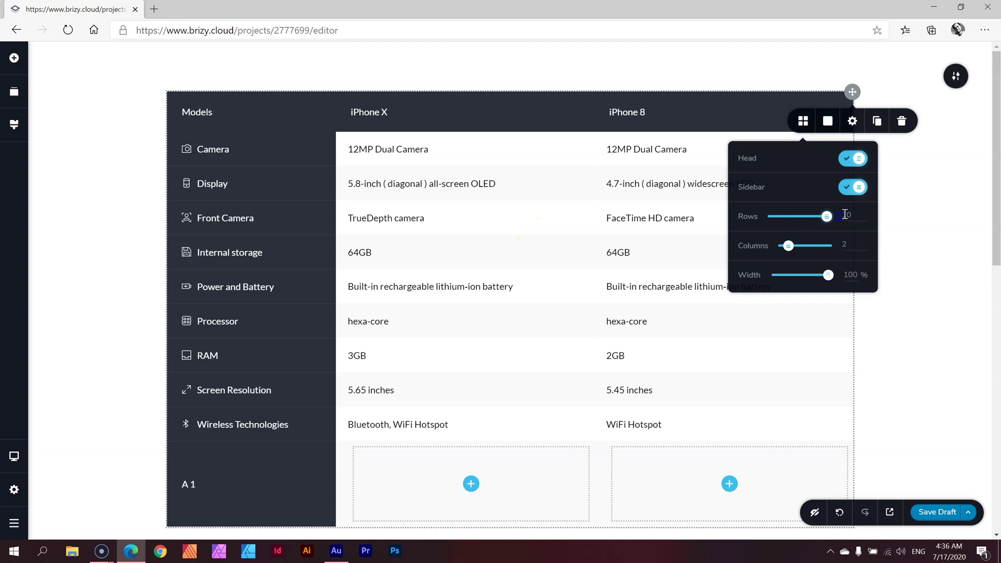
{"action": "left_click", "coordinate": [850, 212]}
{"action": "scroll", "coordinate": [853, 221], "scroll_direction": "down", "scroll_amount": 3}
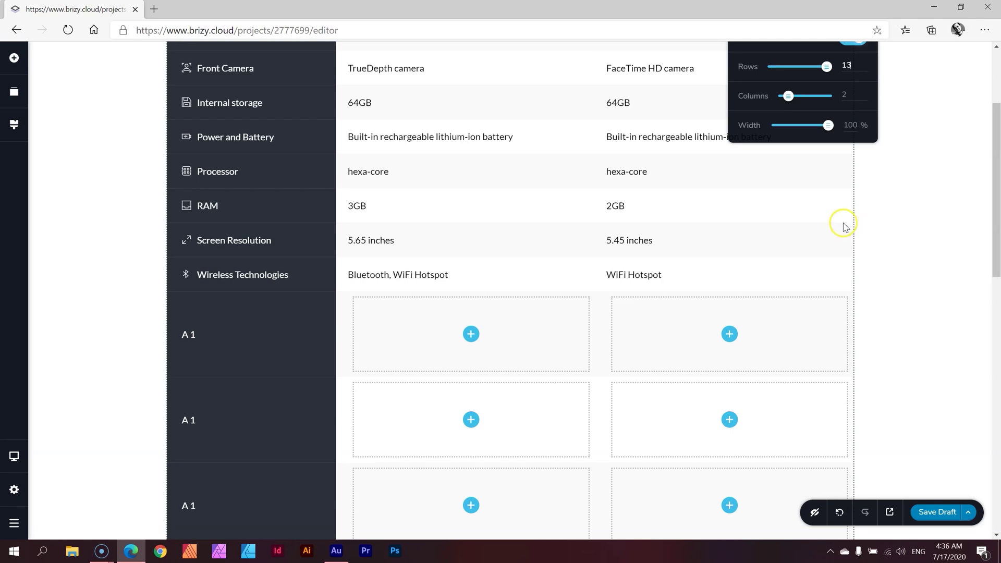
{"action": "left_click", "coordinate": [825, 66]}
{"action": "left_click_drag", "start_coordinate": [825, 67], "coordinate": [820, 66]}
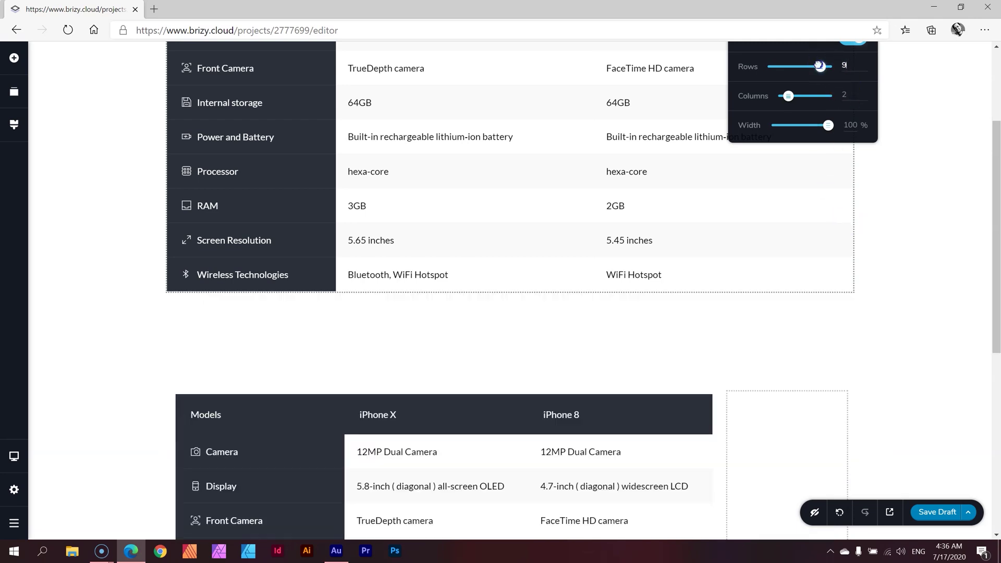
{"action": "scroll", "coordinate": [894, 259], "scroll_direction": "up", "scroll_amount": 3}
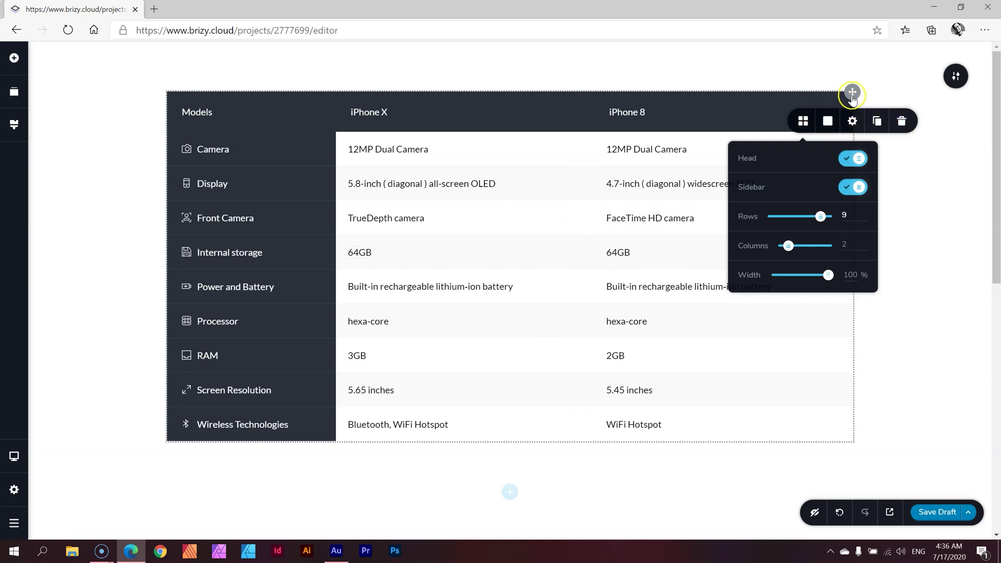
- Examine the Normal and Active background colour options of the first table
{"action": "left_click", "coordinate": [827, 121]}
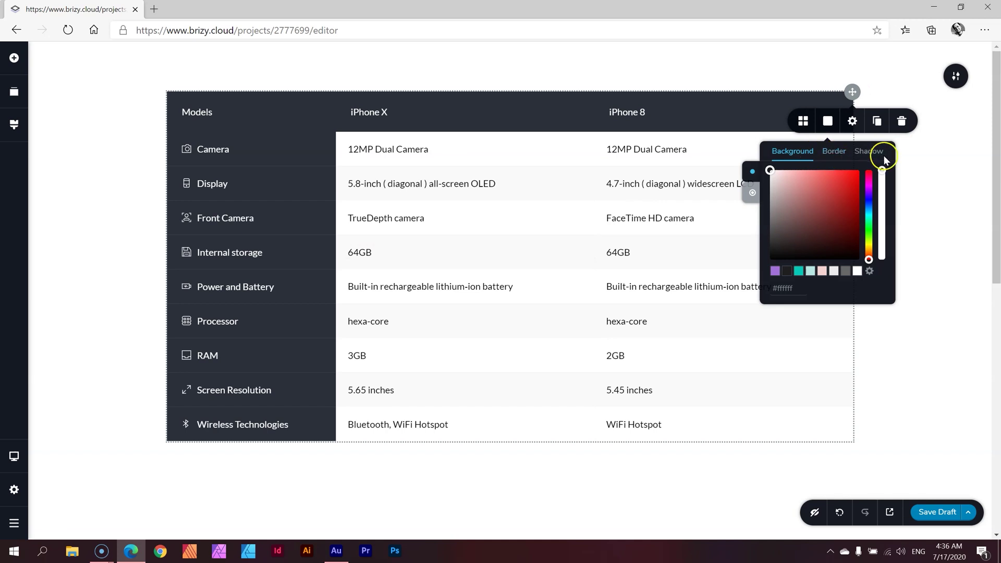
{"action": "left_click", "coordinate": [752, 171]}
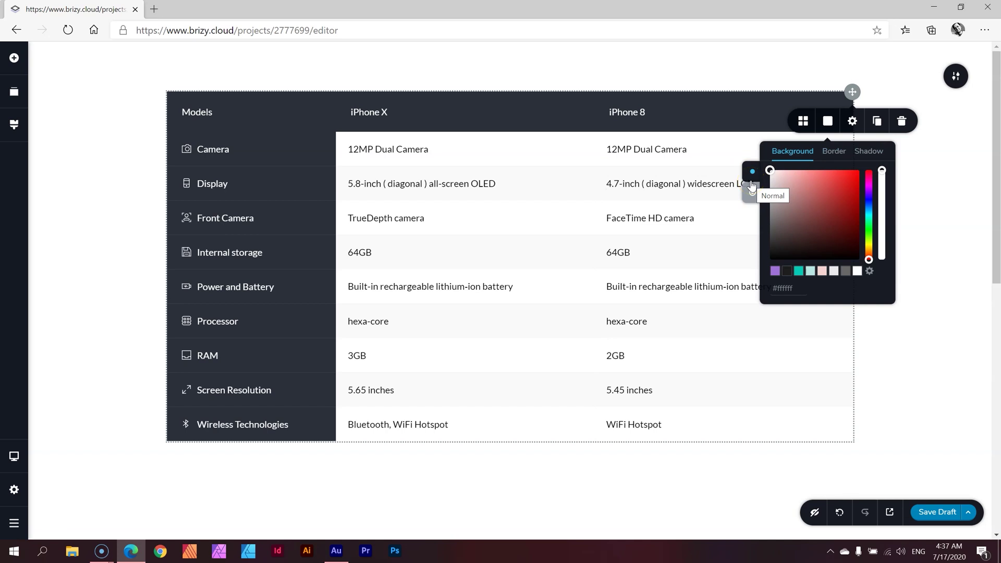
{"action": "left_click", "coordinate": [751, 191]}
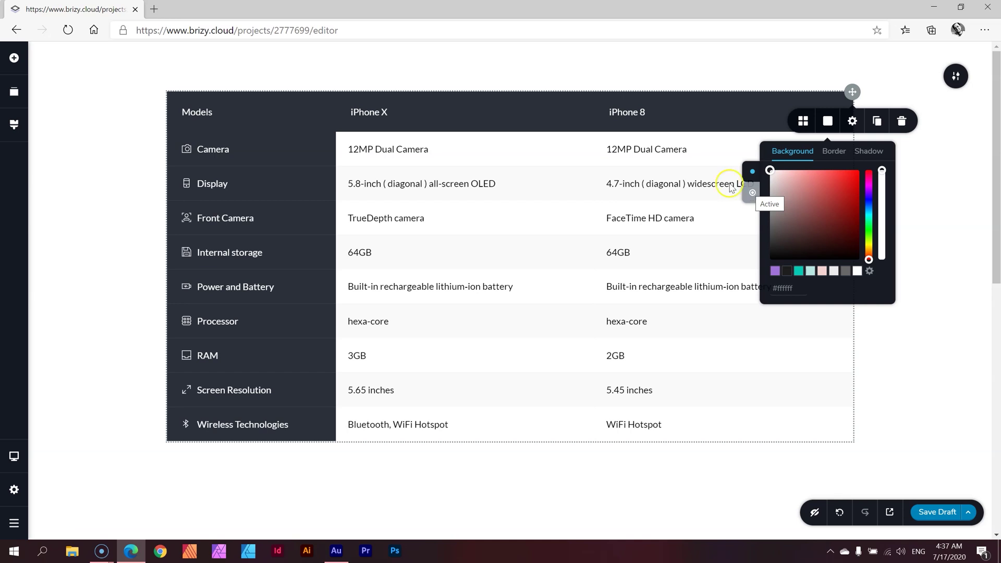
{"action": "left_click", "coordinate": [754, 189]}
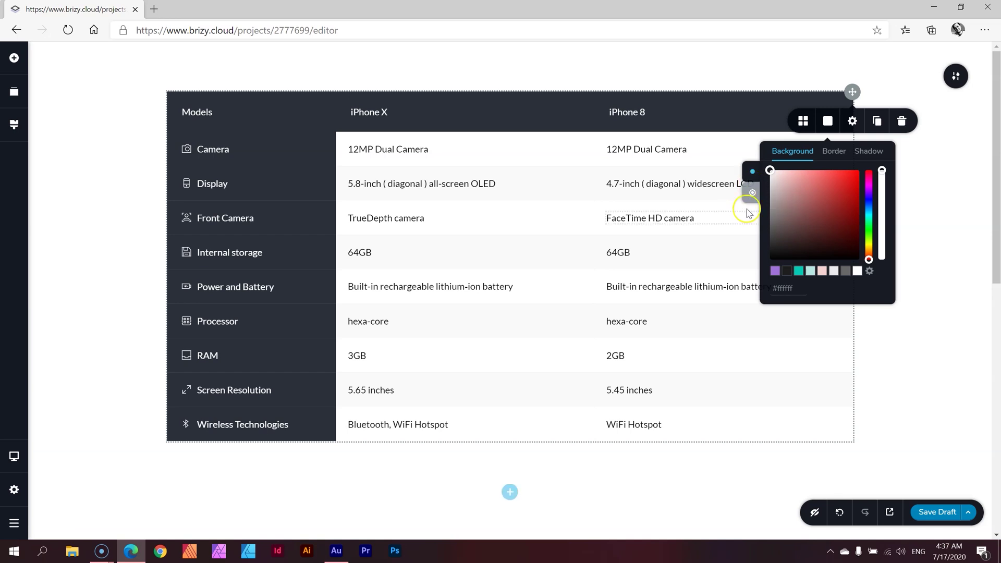
{"action": "left_click", "coordinate": [754, 193]}
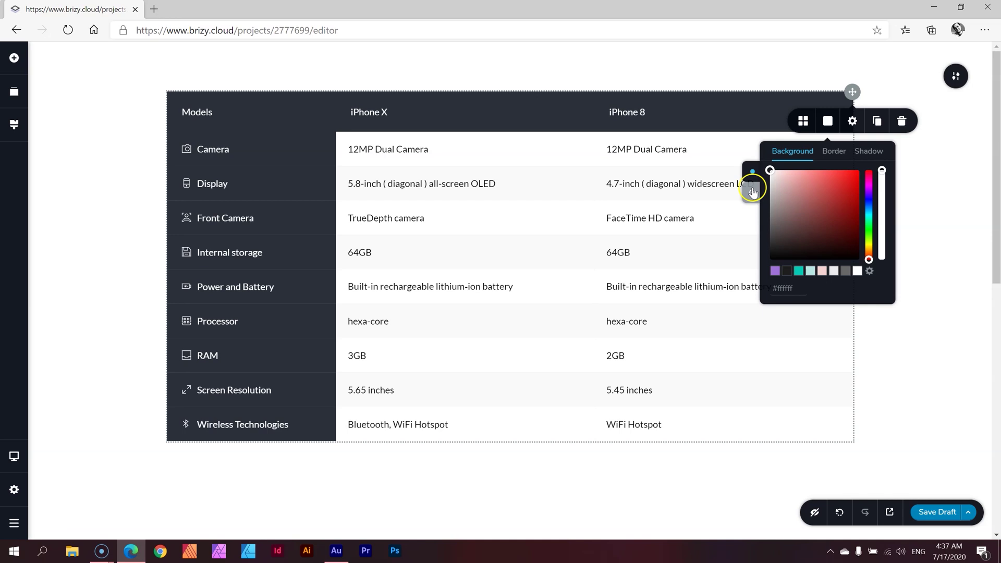
{"action": "left_click", "coordinate": [754, 203]}
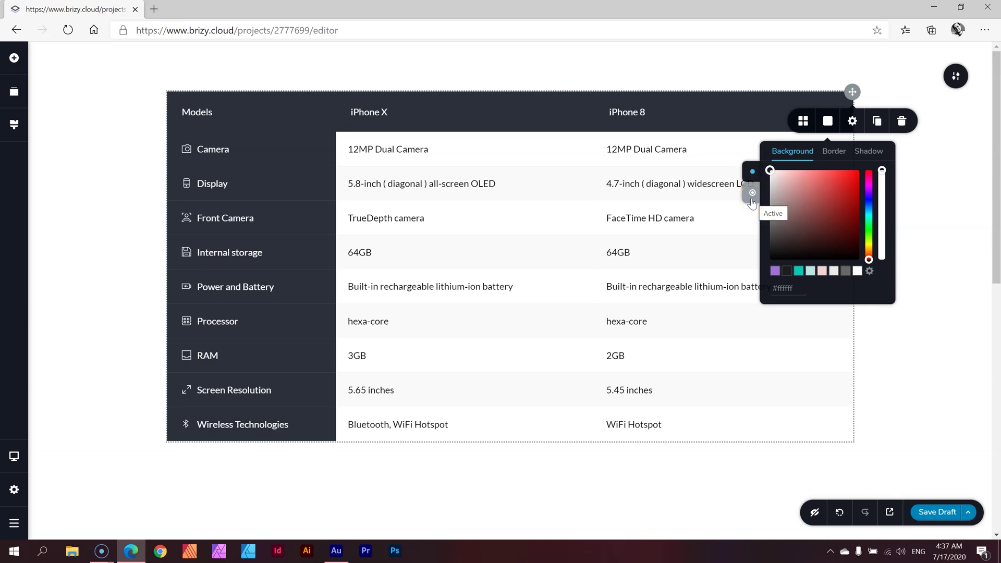
{"action": "left_click", "coordinate": [752, 174]}
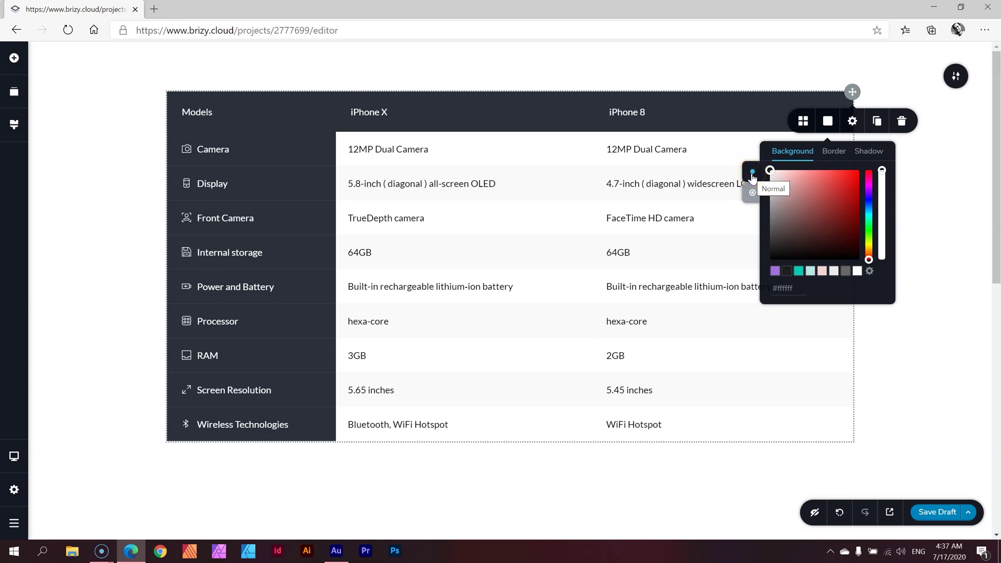
{"action": "left_click", "coordinate": [772, 191]}
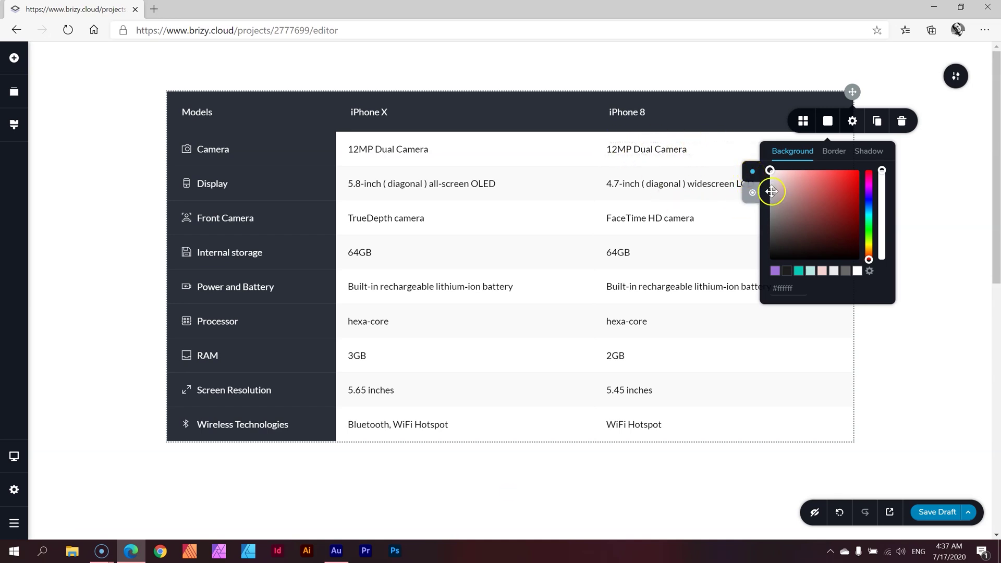
- Set the first table's Normal background to #B8E6E1 and its Active background to #F5D4D1
{"action": "left_click", "coordinate": [754, 173]}
{"action": "left_click", "coordinate": [751, 172]}
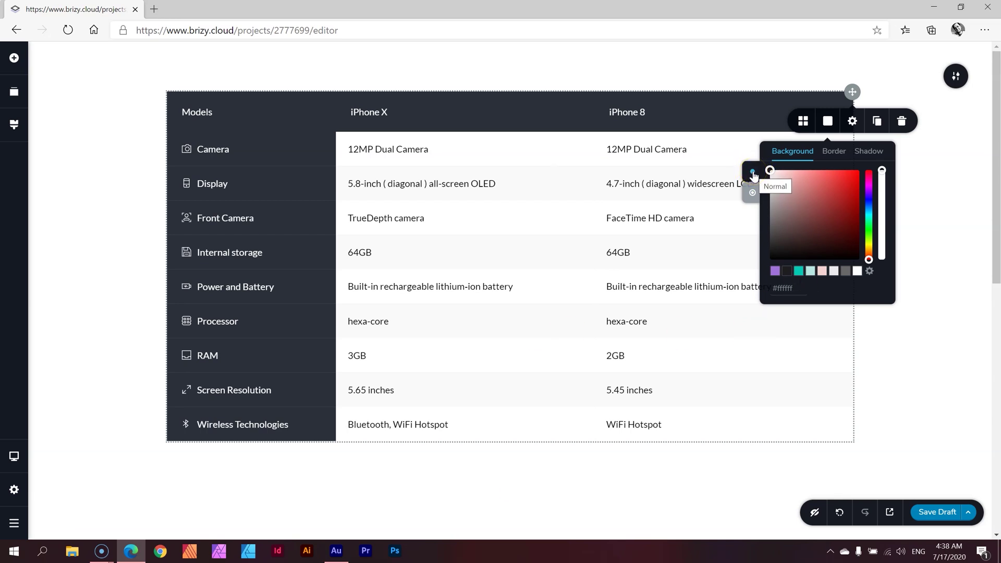
{"action": "left_click", "coordinate": [810, 272]}
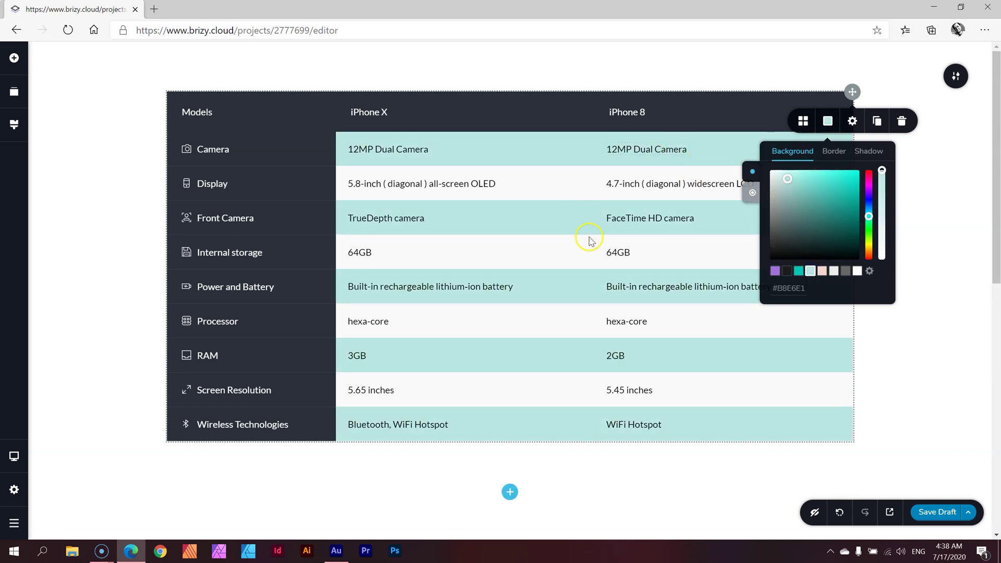
{"action": "left_click", "coordinate": [704, 165]}
{"action": "left_click", "coordinate": [752, 192]}
{"action": "left_click", "coordinate": [822, 271]}
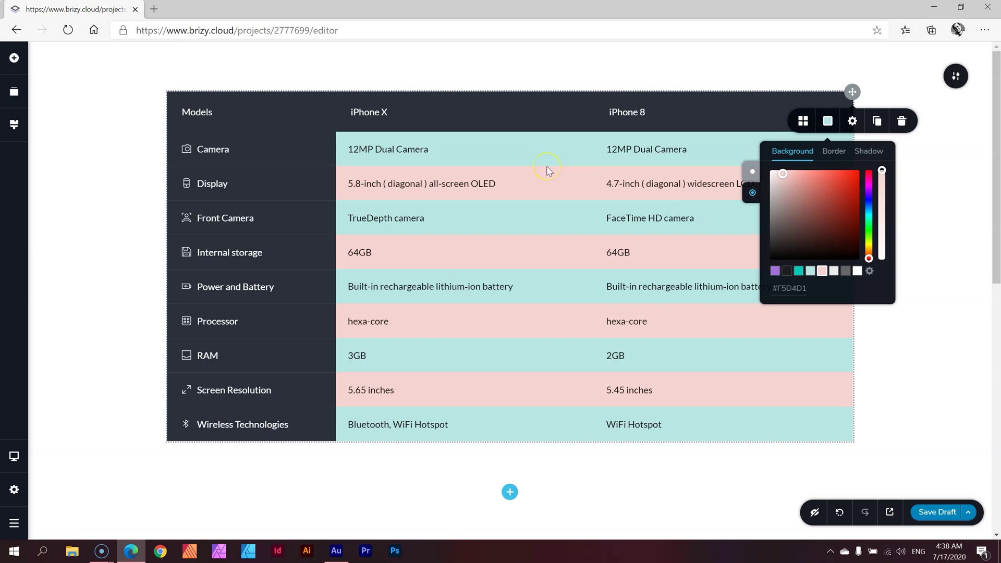
- Set the first table's Active background to the palette colour #B8E6E1
{"action": "left_click", "coordinate": [752, 172]}
{"action": "left_click", "coordinate": [751, 198]}
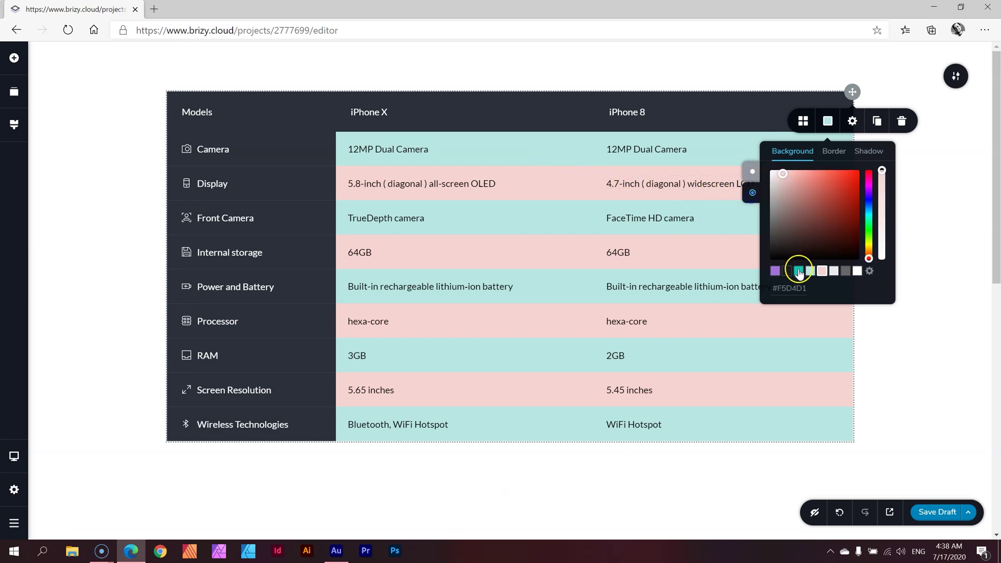
{"action": "left_click", "coordinate": [810, 271]}
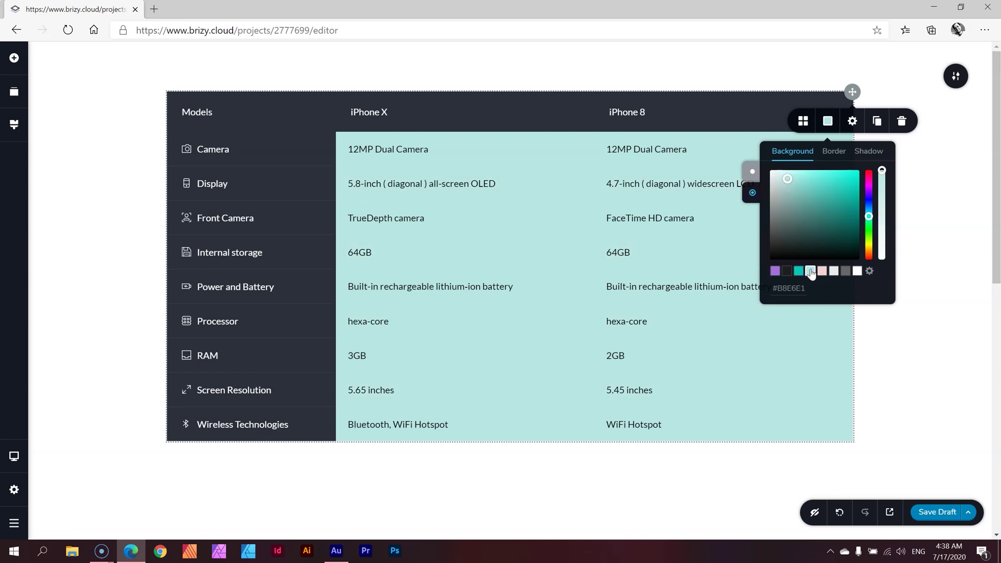
- Try #F5D4D1 and #B8E6E1 as the first table's Normal background, and set it to #EBEBEB
{"action": "left_click", "coordinate": [753, 172]}
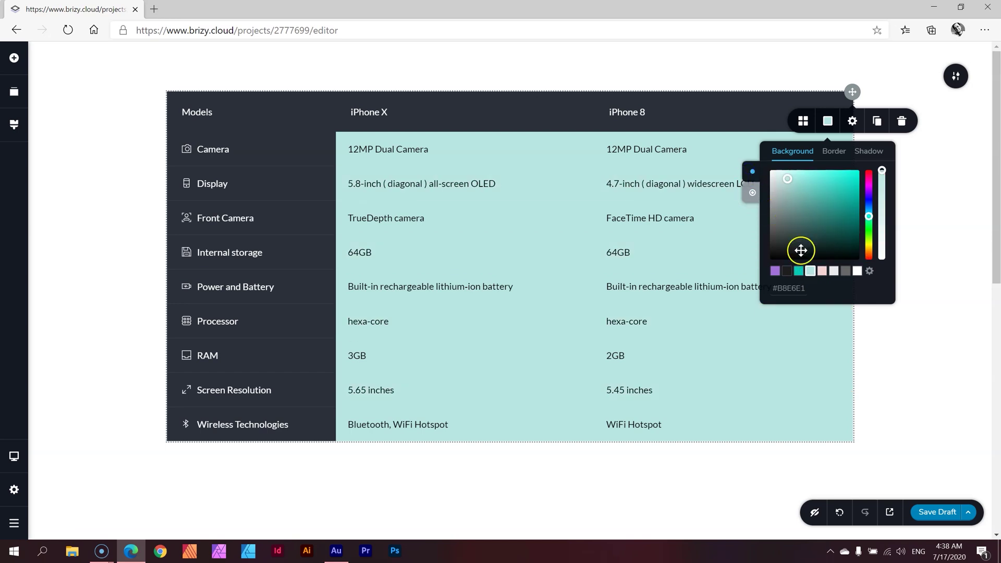
{"action": "left_click", "coordinate": [821, 270]}
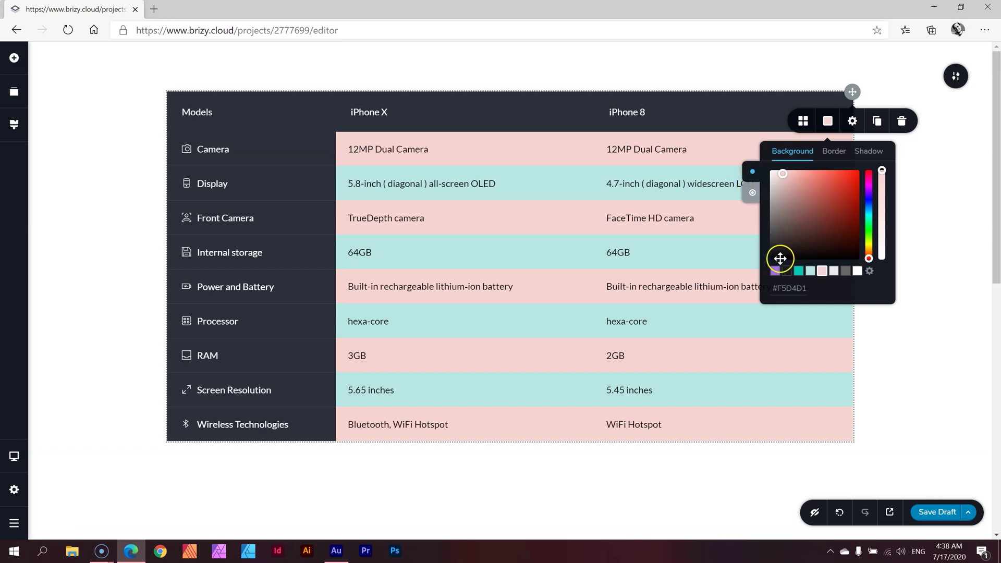
{"action": "left_click", "coordinate": [810, 270]}
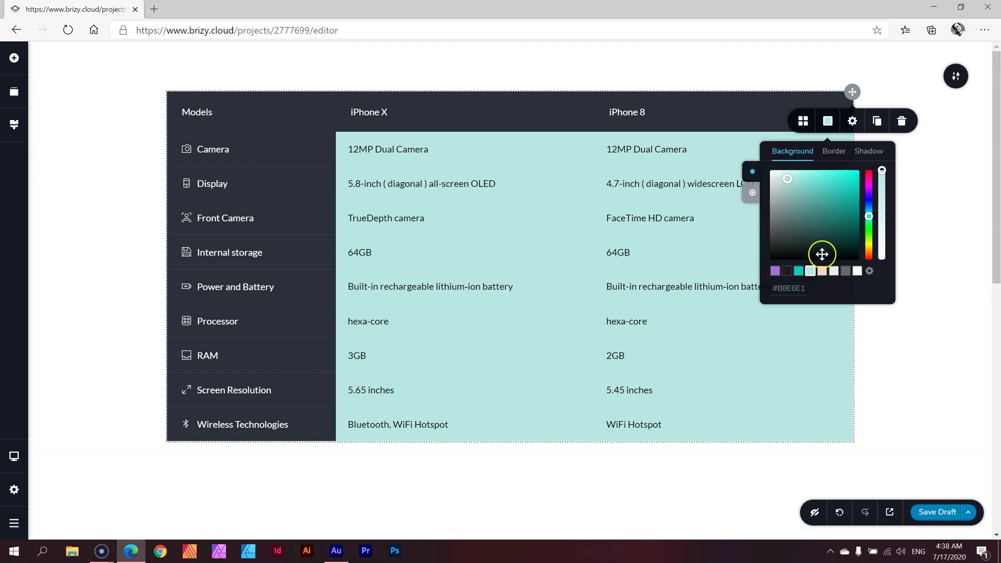
{"action": "left_click", "coordinate": [833, 270]}
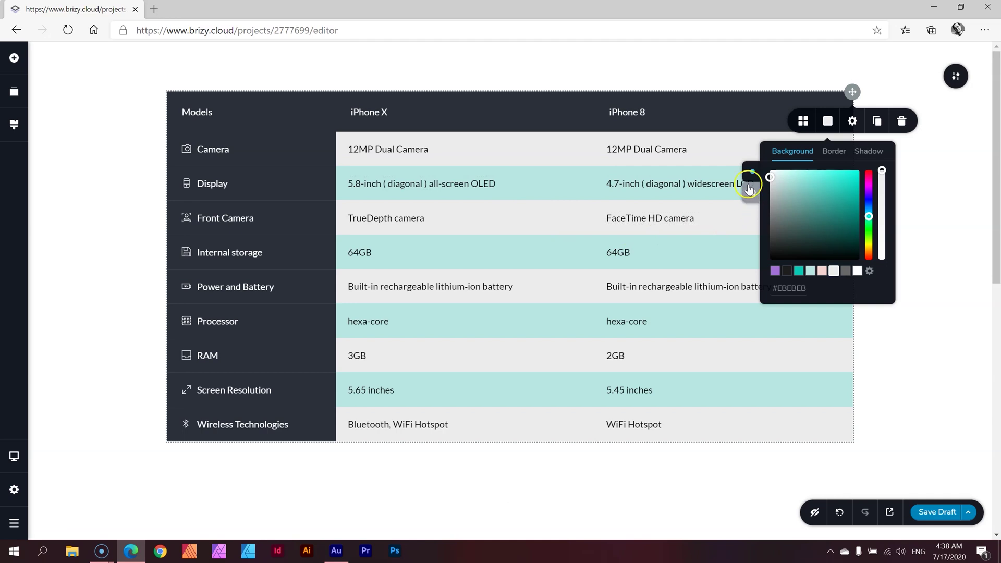
- Give the first table's border the near-black palette colour at full opacity, trying size 5 and returning it to size 1
{"action": "left_click", "coordinate": [834, 151]}
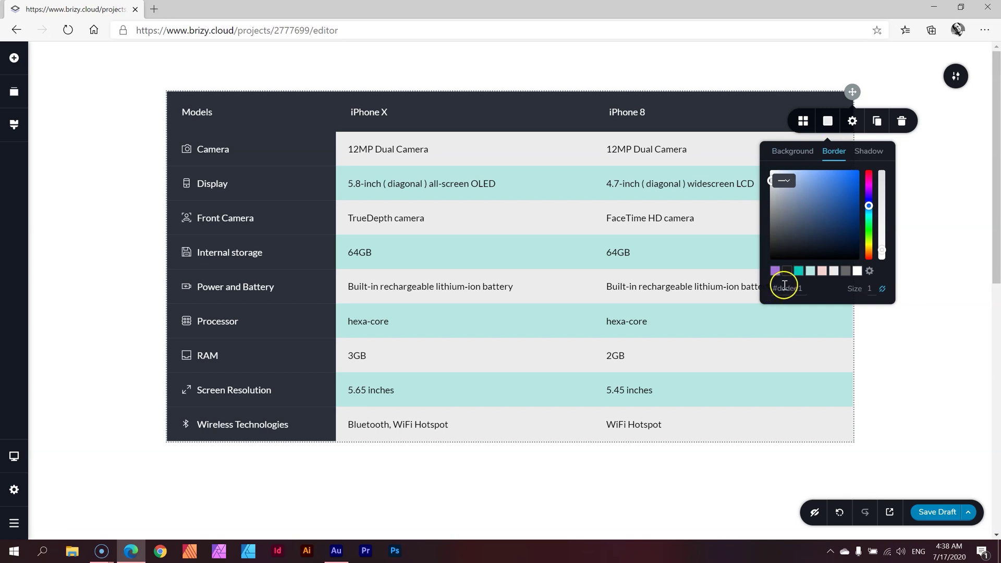
{"action": "left_click", "coordinate": [787, 271]}
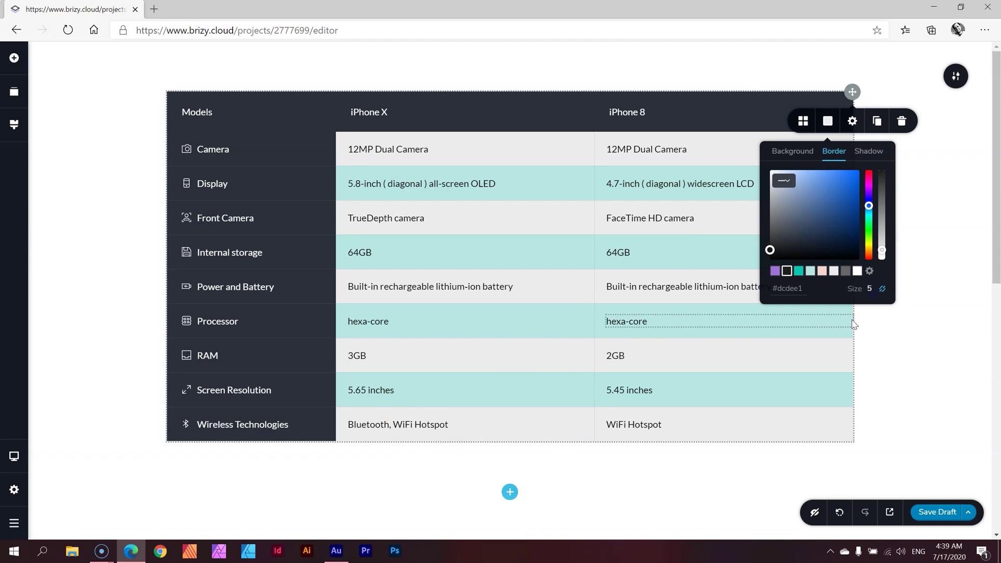
{"action": "left_click", "coordinate": [590, 193]}
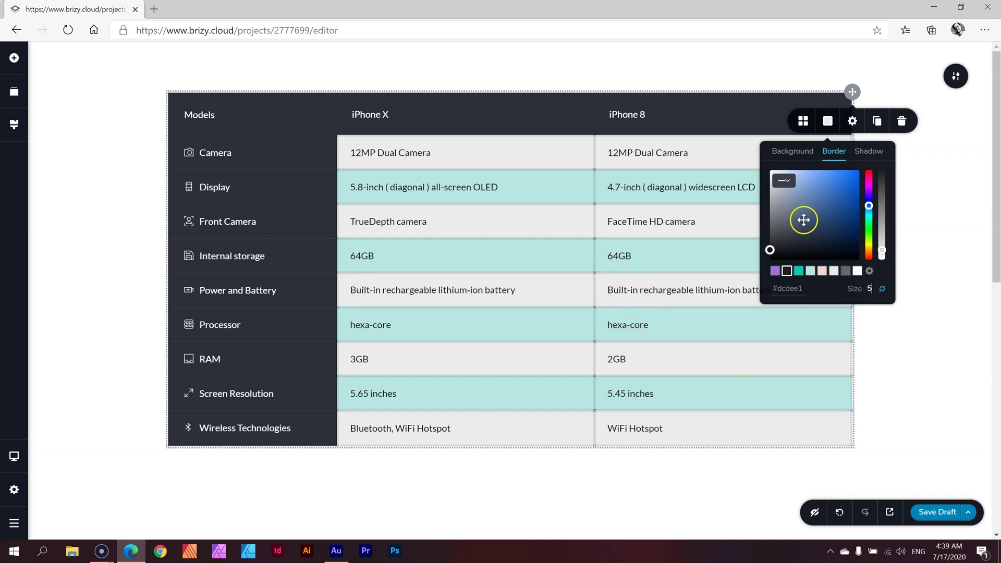
{"action": "left_click", "coordinate": [882, 251]}
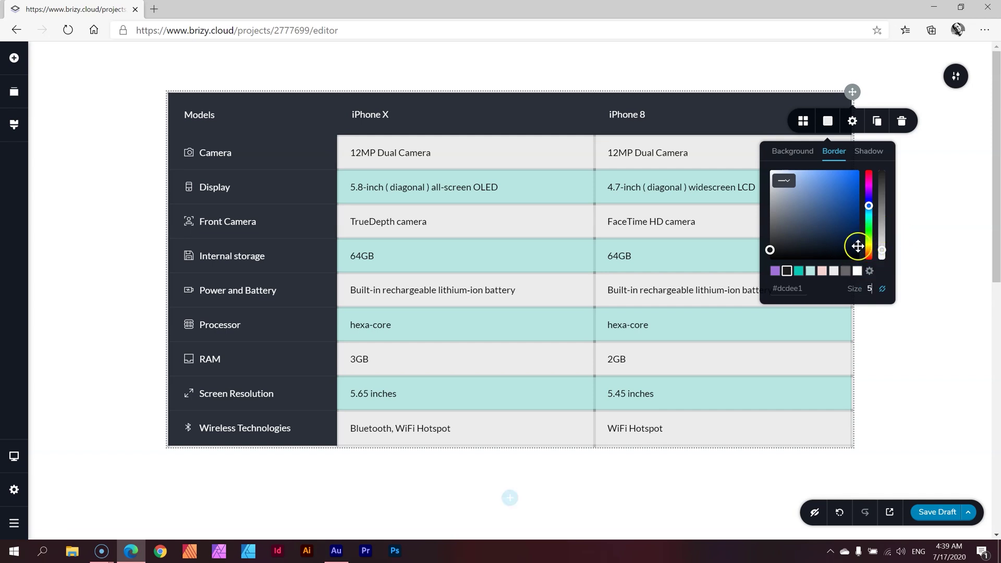
{"action": "left_click_drag", "start_coordinate": [882, 251], "coordinate": [888, 154]}
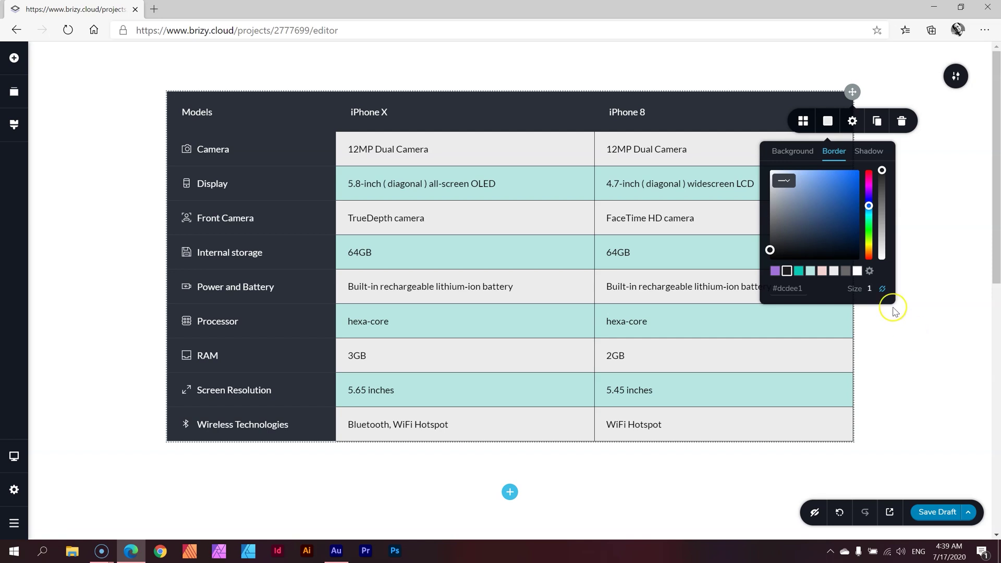
- Set the first table's border style to dotted
{"action": "left_click", "coordinate": [790, 183]}
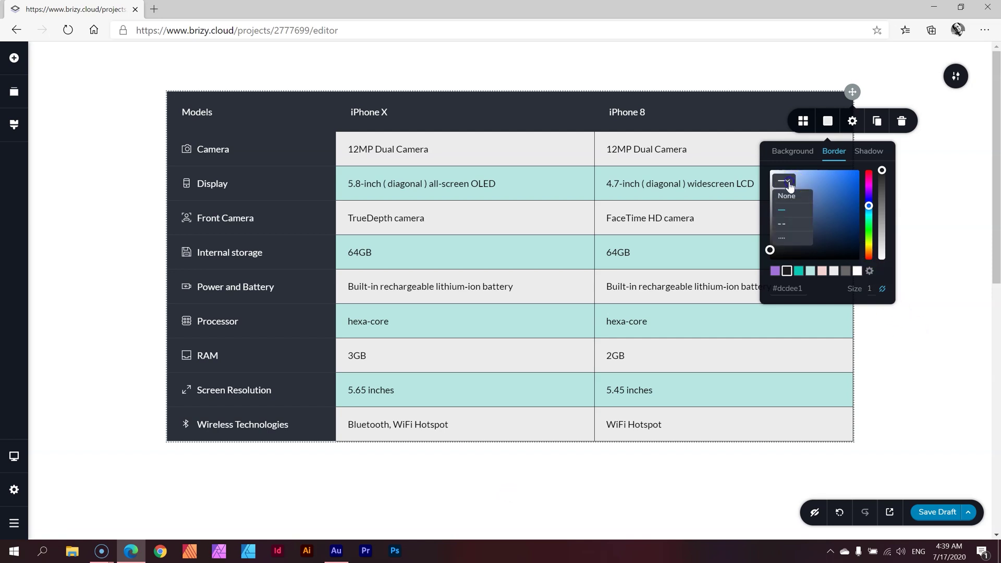
{"action": "left_click", "coordinate": [780, 240]}
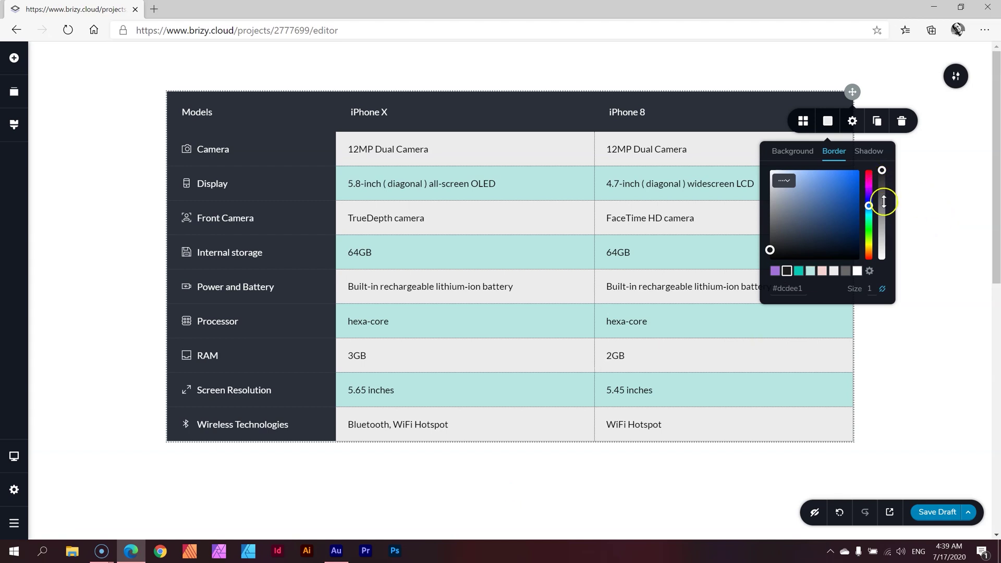
{"action": "left_click", "coordinate": [882, 290]}
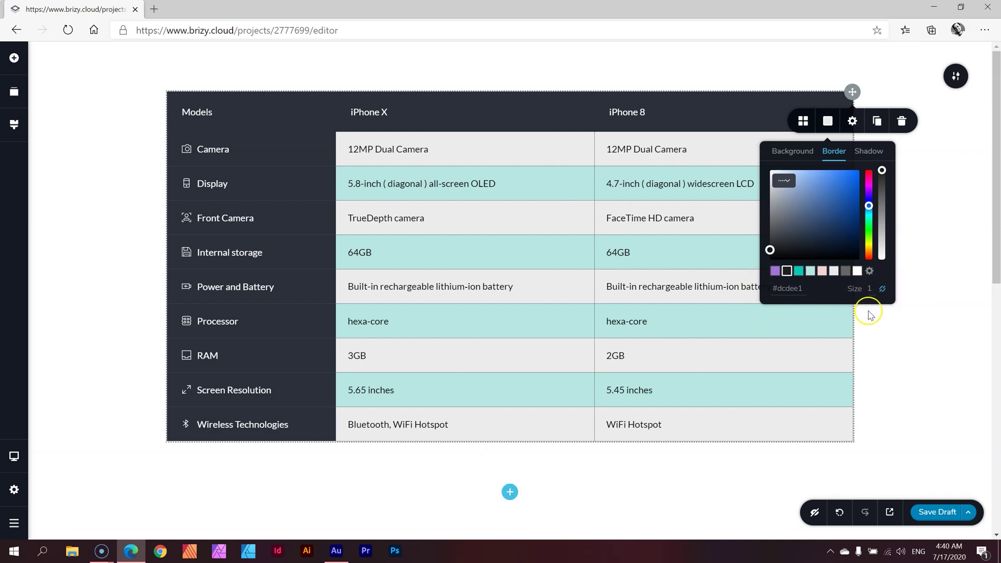
- Examine the first table's Shadow and Background colour options and its padding, margin and position settings
{"action": "left_click", "coordinate": [861, 152]}
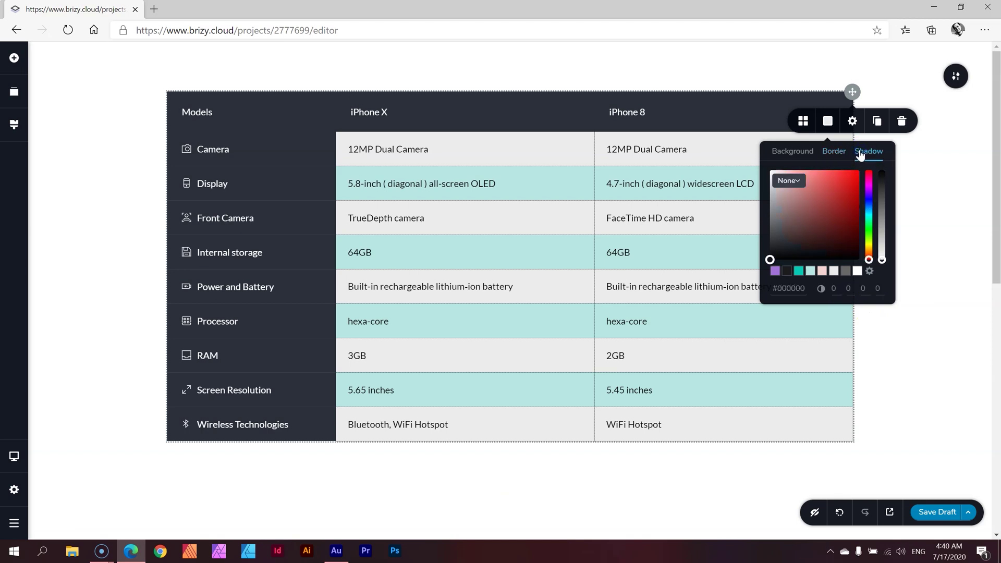
{"action": "left_click", "coordinate": [792, 153]}
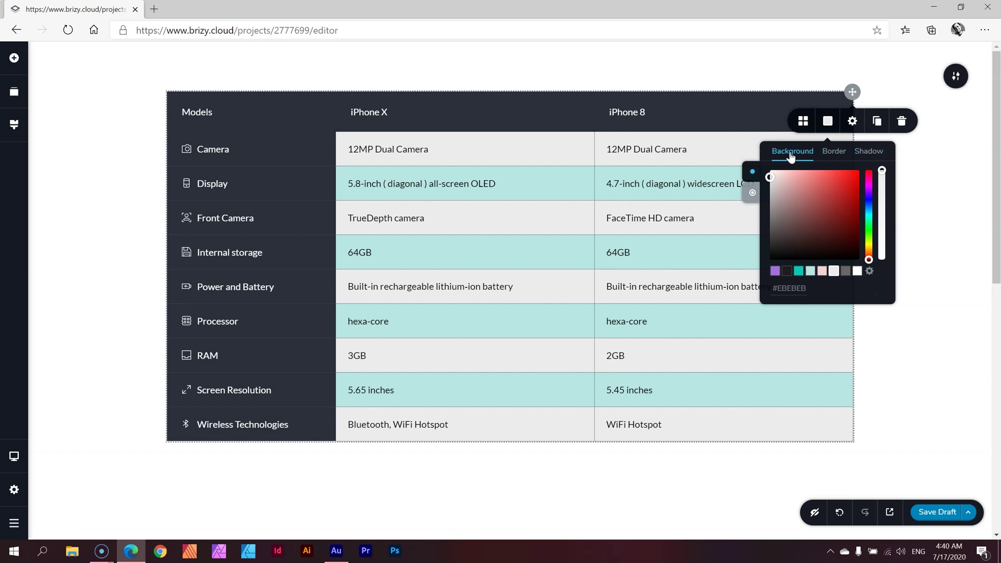
{"action": "left_click", "coordinate": [951, 176]}
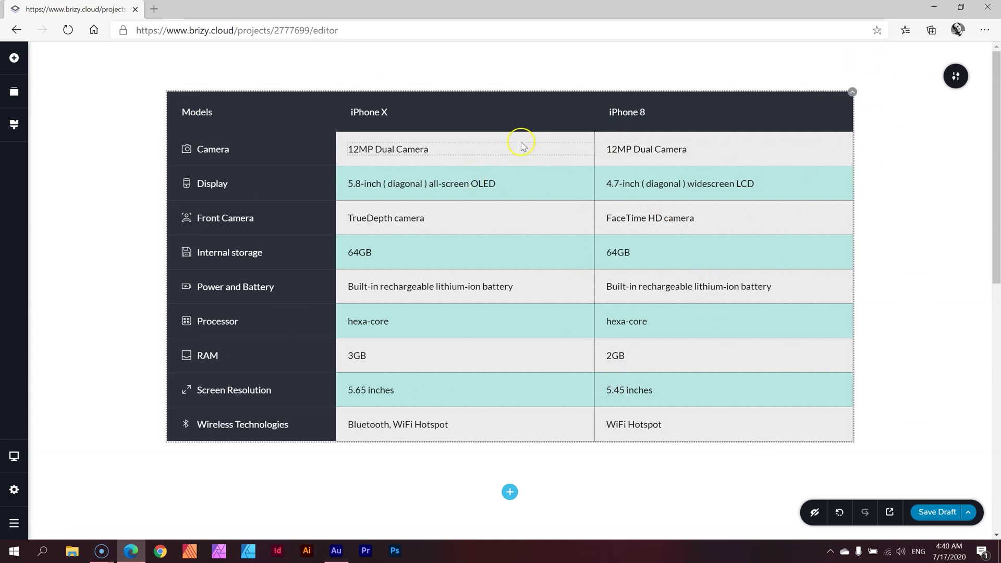
{"action": "left_click", "coordinate": [852, 93]}
{"action": "left_click", "coordinate": [855, 118]}
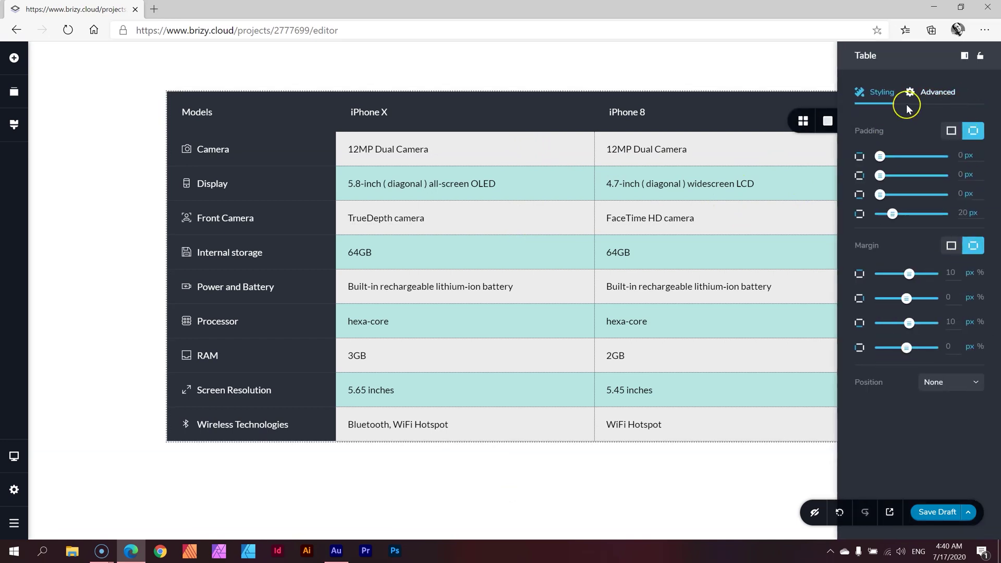
{"action": "left_click", "coordinate": [790, 66]}
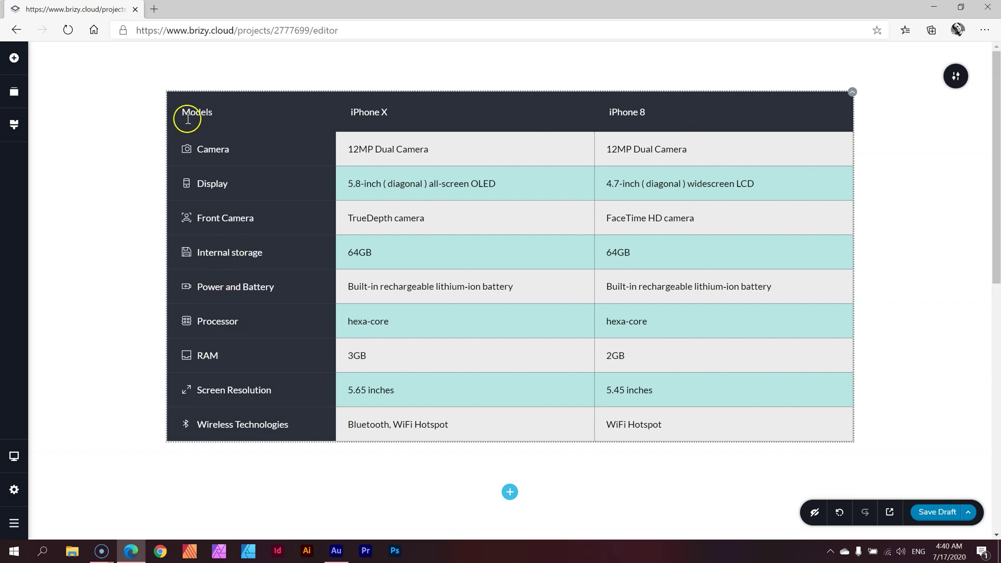
- Set the Normal background of the table's header row to the palette colour #F5D4D1
{"action": "left_click", "coordinate": [217, 110]}
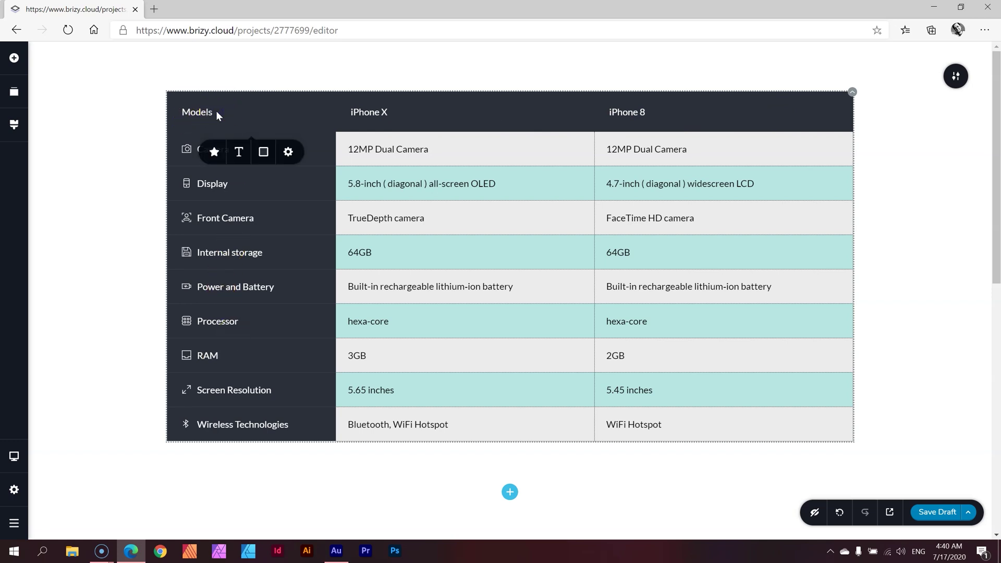
{"action": "left_click", "coordinate": [197, 112]}
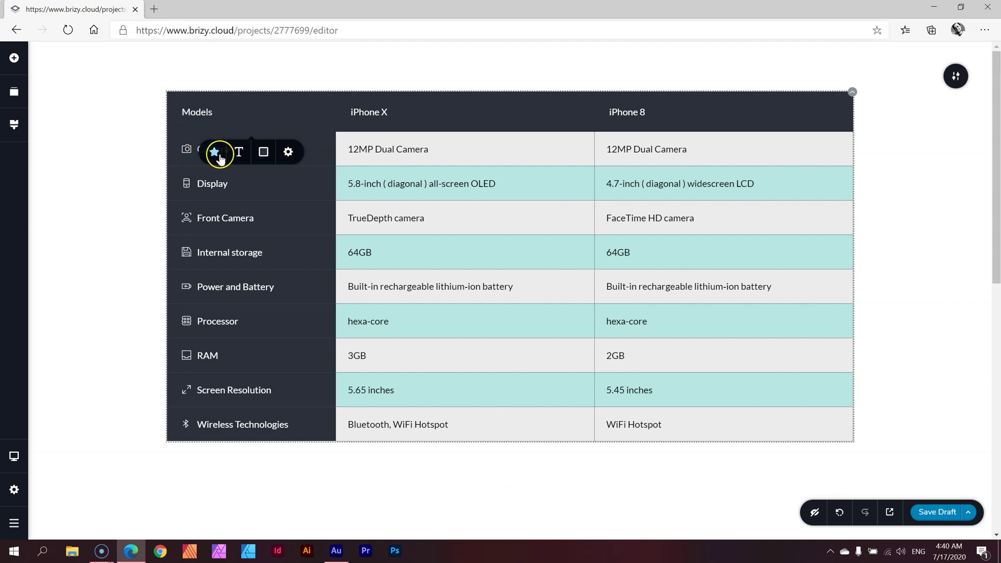
{"action": "left_click", "coordinate": [263, 154]}
{"action": "left_click", "coordinate": [235, 304]}
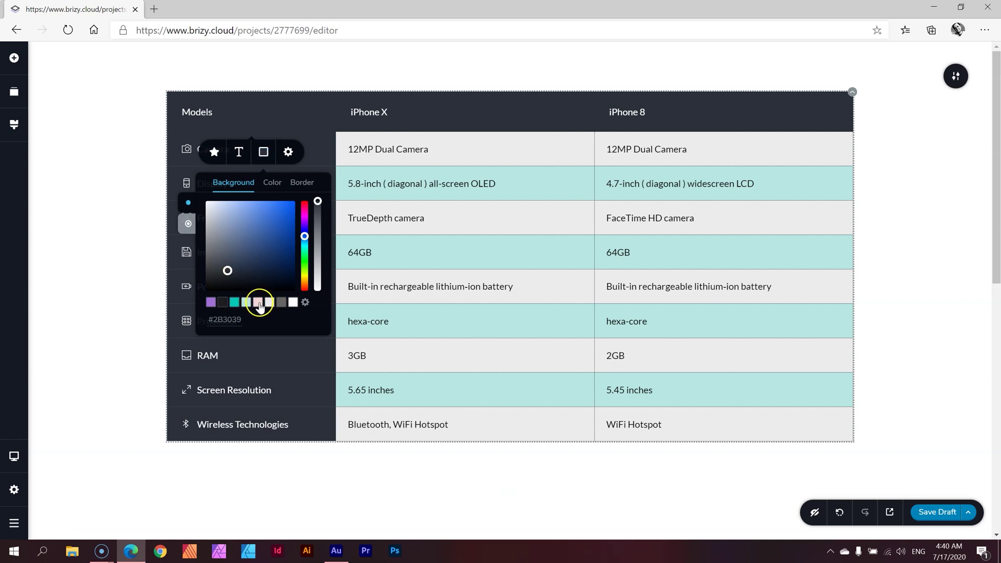
{"action": "left_click", "coordinate": [259, 302]}
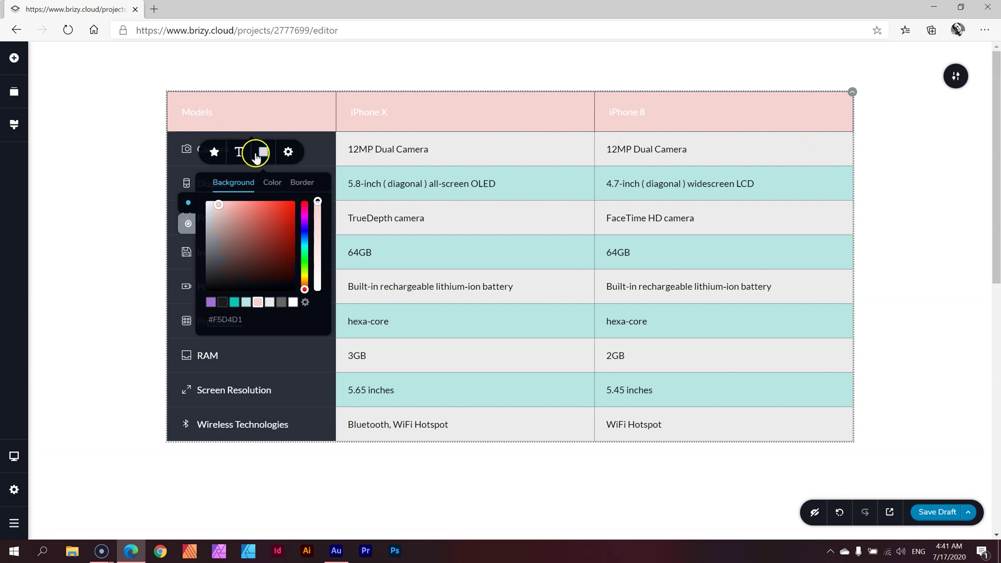
- Set the header row's Normal text colour to the palette colour #1C1C1C
{"action": "left_click", "coordinate": [278, 191]}
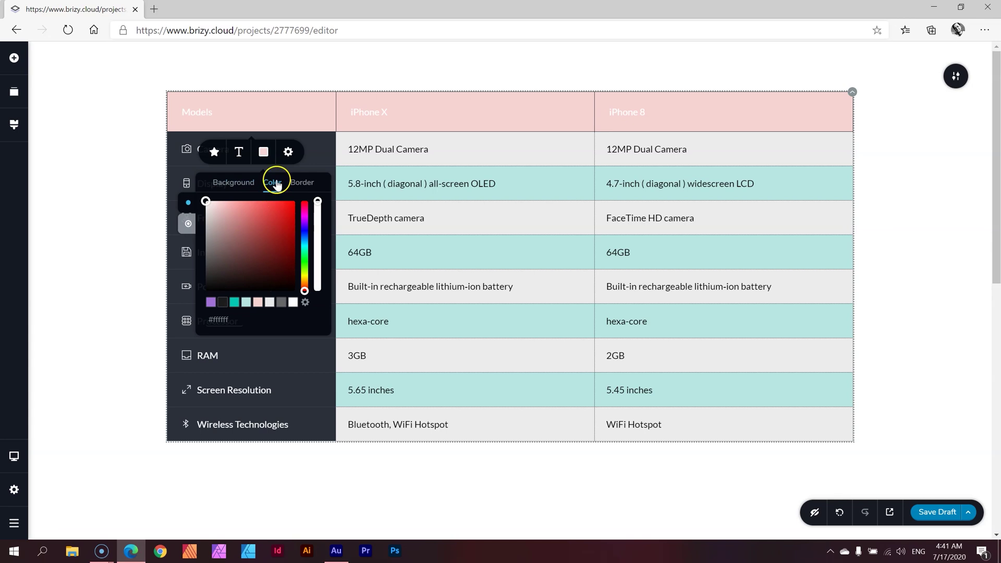
{"action": "left_click", "coordinate": [222, 302]}
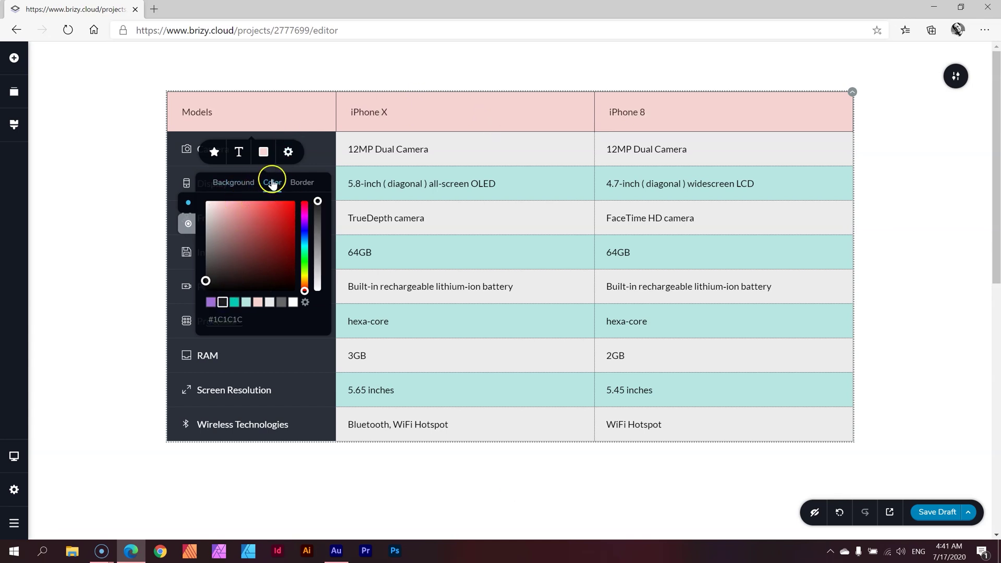
{"action": "left_click", "coordinate": [235, 188]}
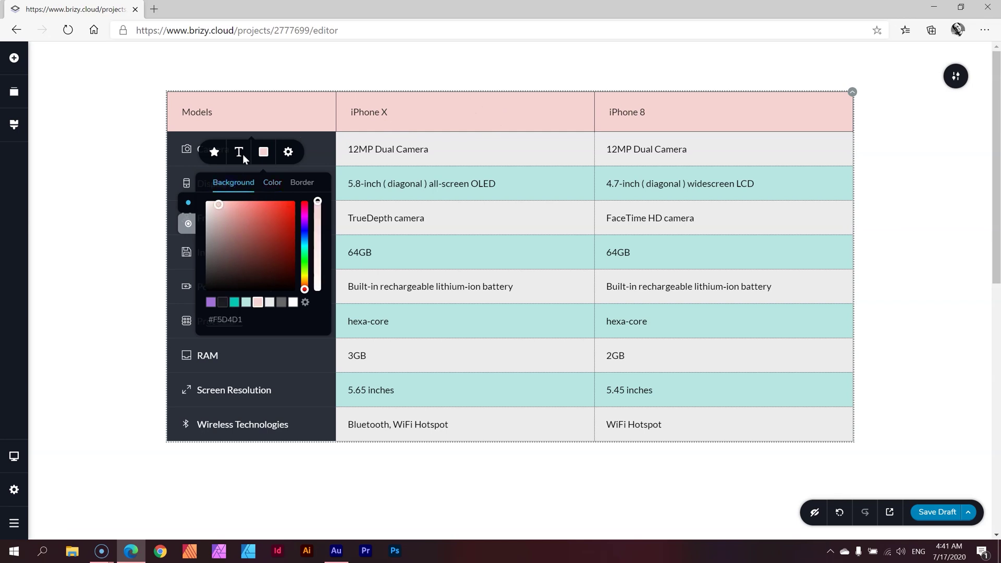
{"action": "left_click", "coordinate": [270, 181]}
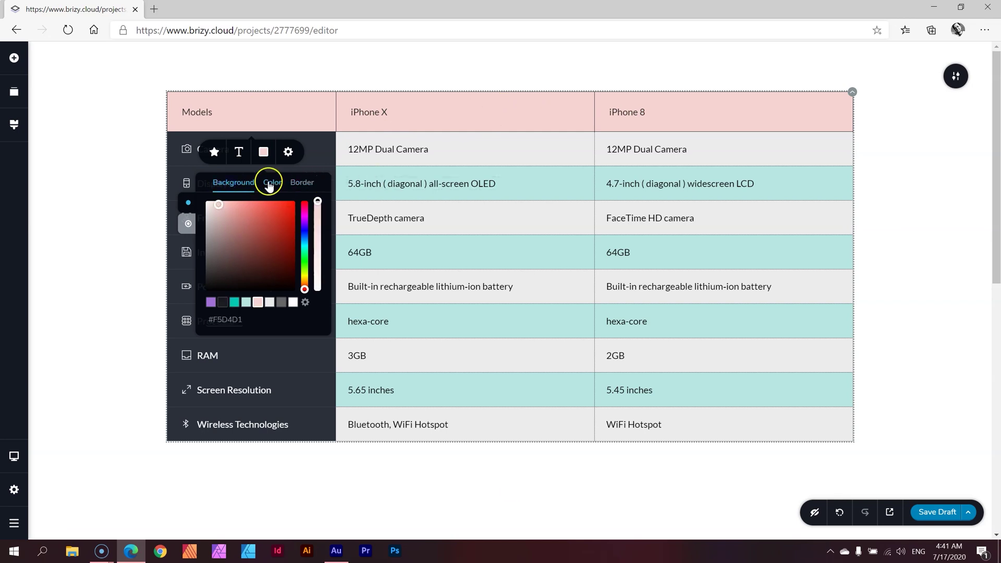
- Set the header row's Active background to the palette colour #A170D9
{"action": "left_click", "coordinate": [233, 192]}
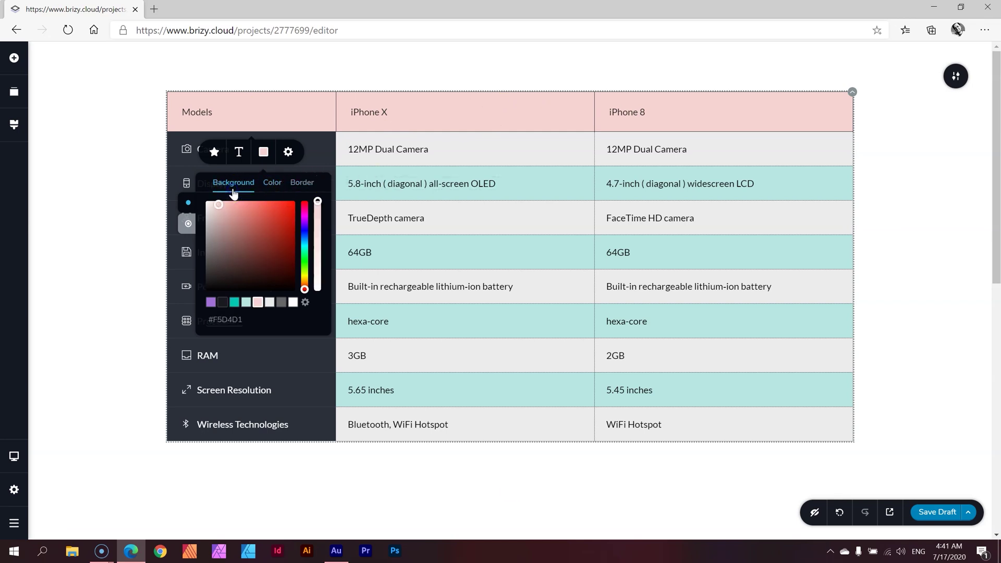
{"action": "left_click", "coordinate": [187, 226]}
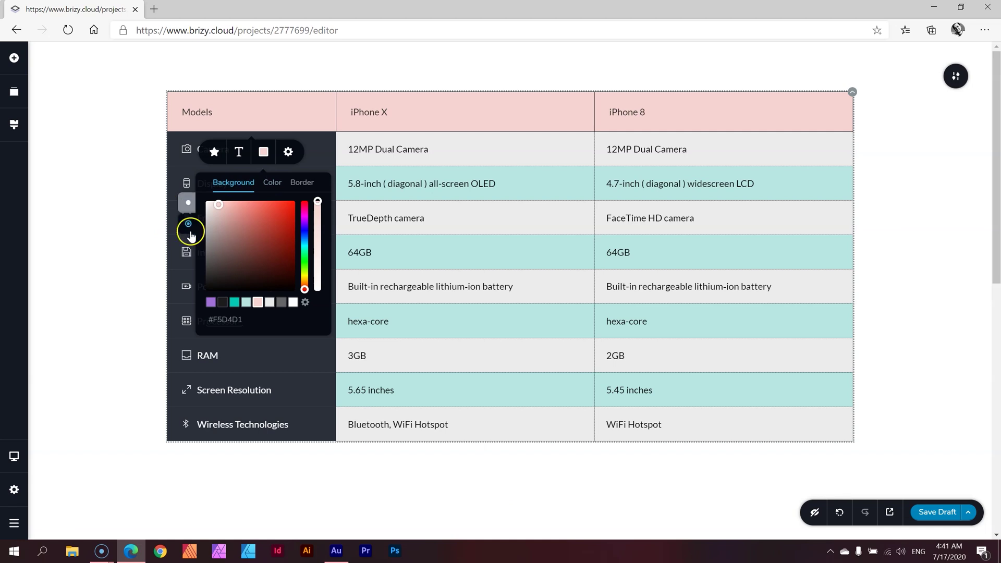
{"action": "left_click", "coordinate": [211, 303]}
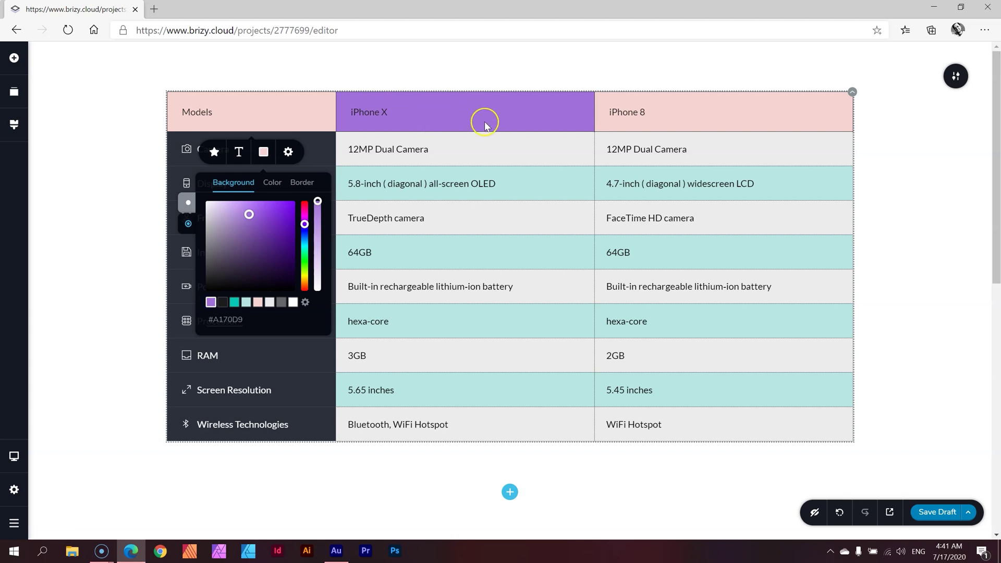
{"action": "left_click", "coordinate": [897, 180]}
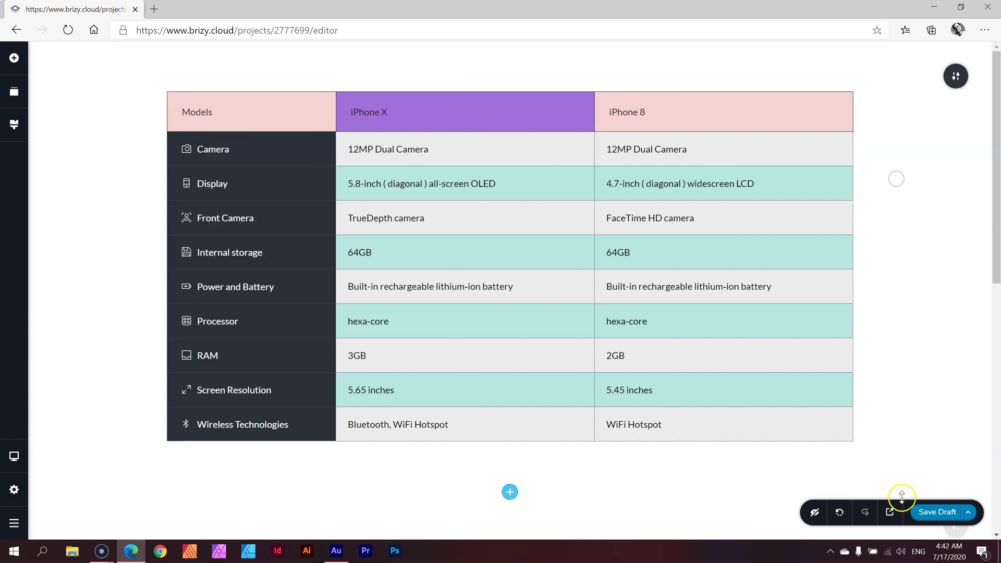
- Save the draft and publish the page
{"action": "left_click", "coordinate": [951, 517]}
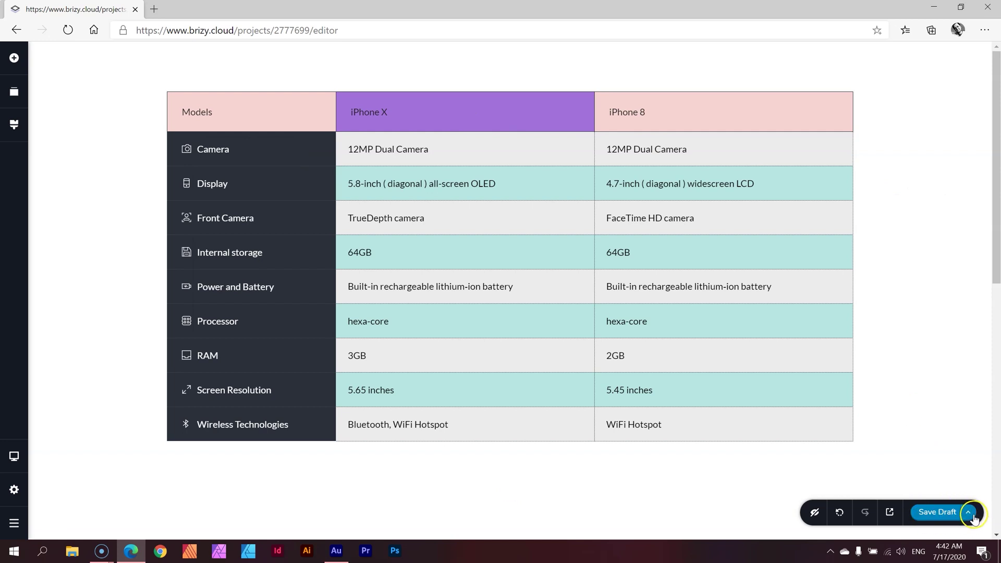
{"action": "left_click", "coordinate": [967, 512]}
{"action": "left_click", "coordinate": [944, 481]}
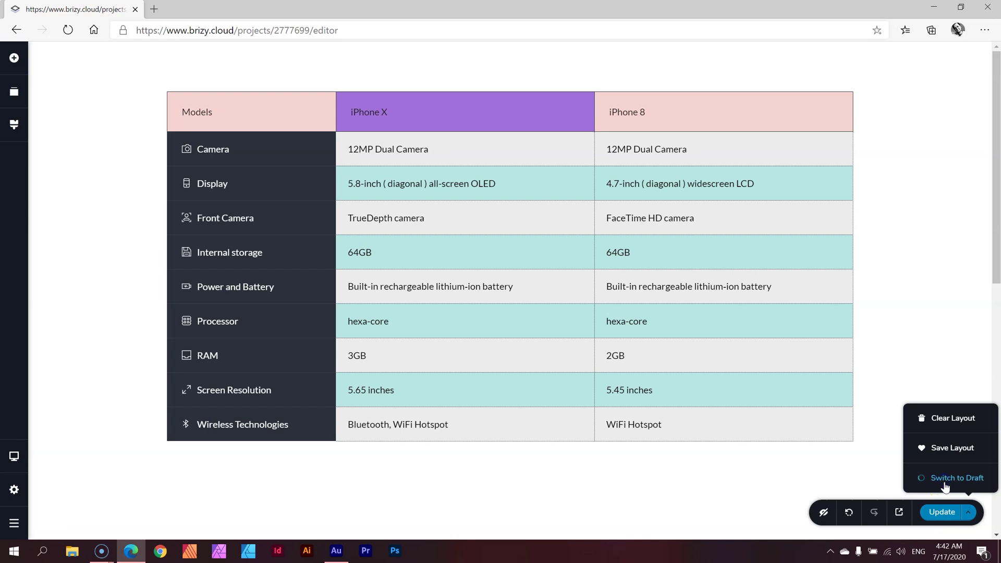
- Preview the live page and test the active column highlighting on the iPhone 8 and iPhone X headers
{"action": "left_click", "coordinate": [900, 515]}
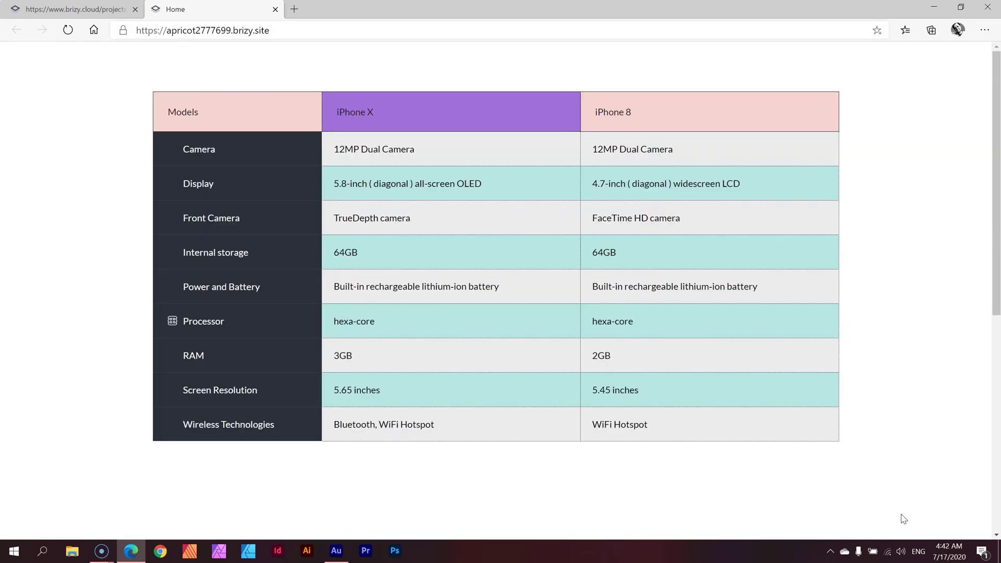
{"action": "left_click", "coordinate": [642, 113]}
{"action": "left_click", "coordinate": [590, 109]}
{"action": "left_click", "coordinate": [458, 107]}
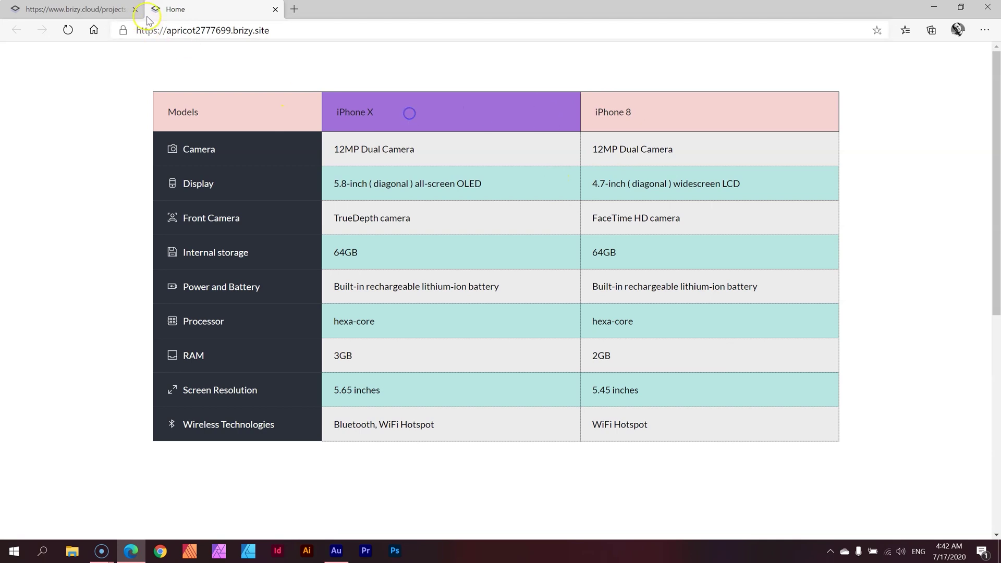
- Return to the Brizy editor and increase the table to 4 columns
{"action": "left_click", "coordinate": [120, 9]}
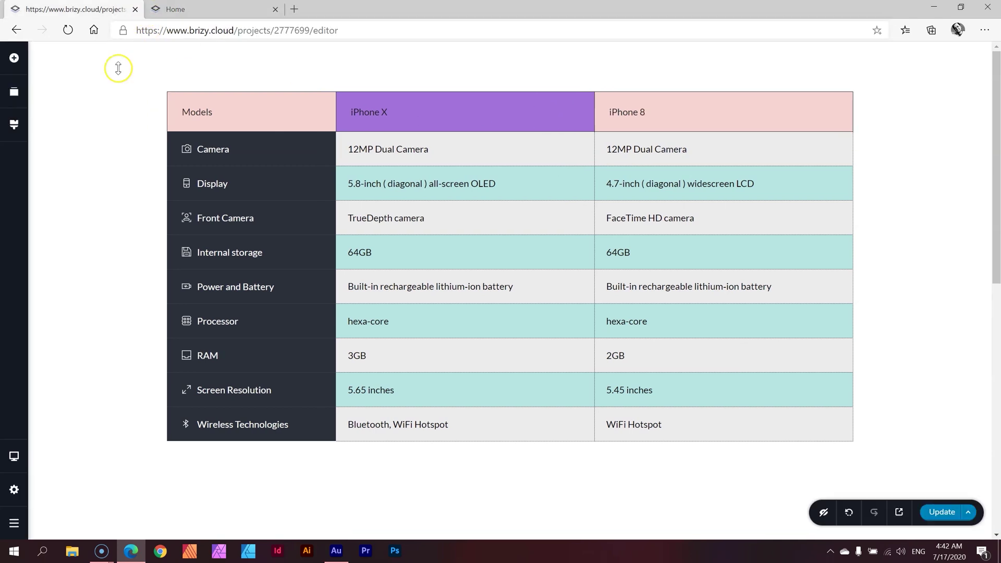
{"action": "left_click", "coordinate": [257, 112]}
{"action": "left_click", "coordinate": [263, 89]}
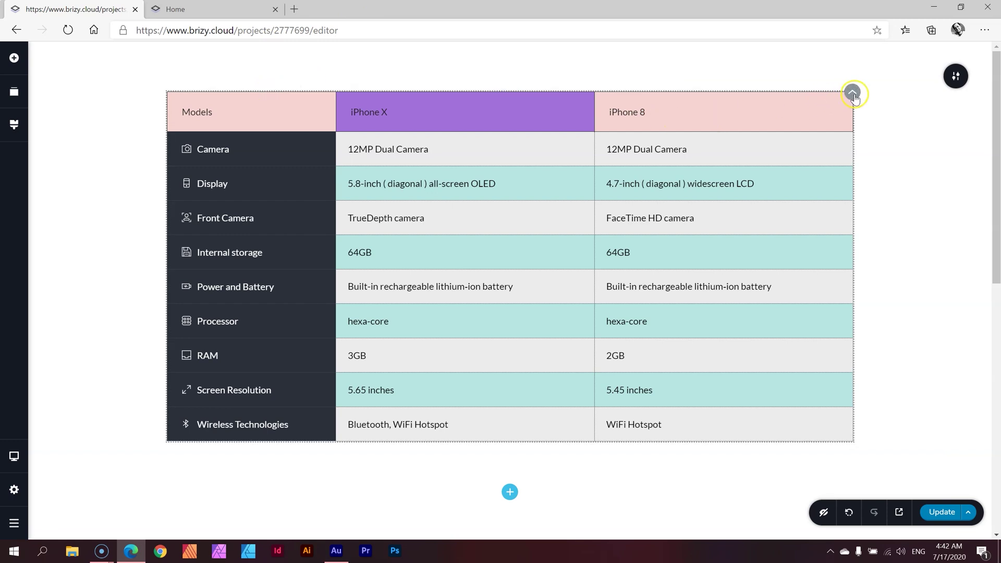
{"action": "left_click", "coordinate": [855, 97]}
{"action": "left_click", "coordinate": [802, 121]}
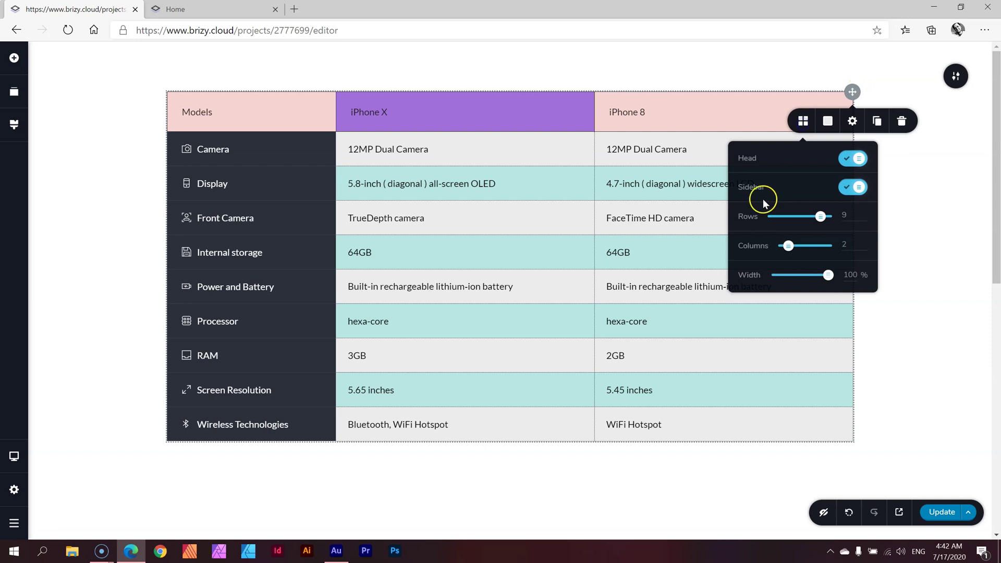
{"action": "left_click_drag", "start_coordinate": [788, 246], "coordinate": [793, 249]}
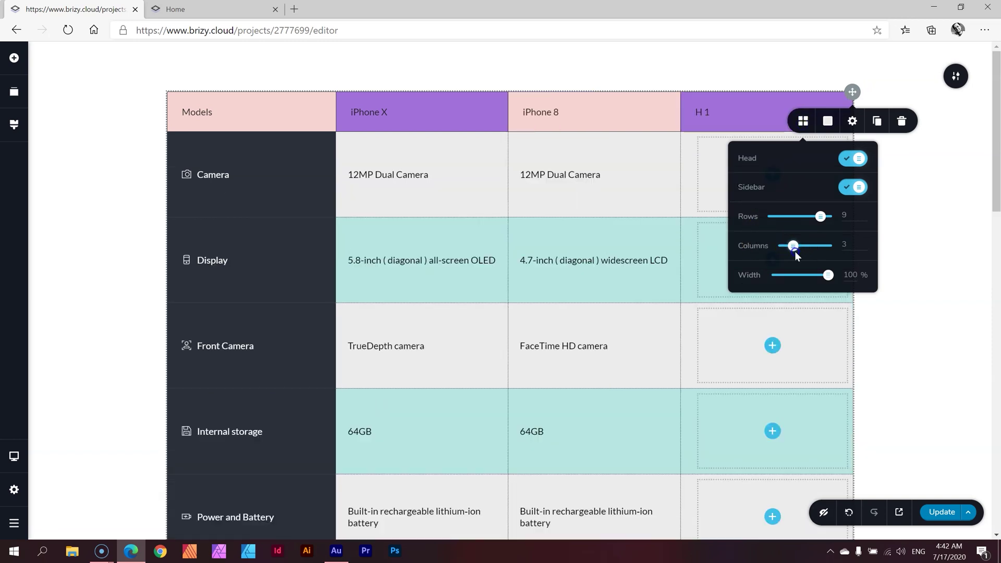
{"action": "left_click", "coordinate": [387, 180]}
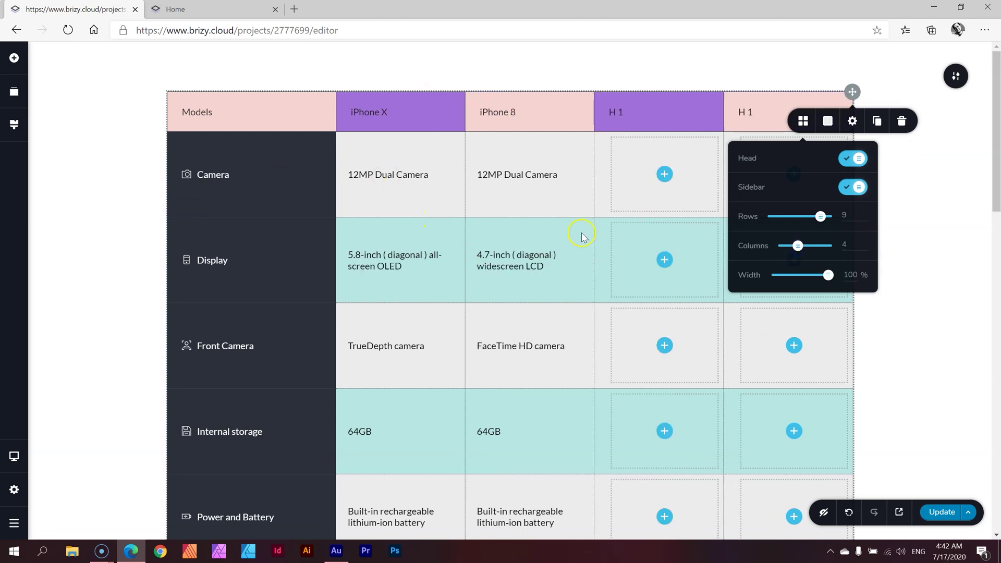
{"action": "scroll", "coordinate": [568, 358], "scroll_direction": "down", "scroll_amount": 4}
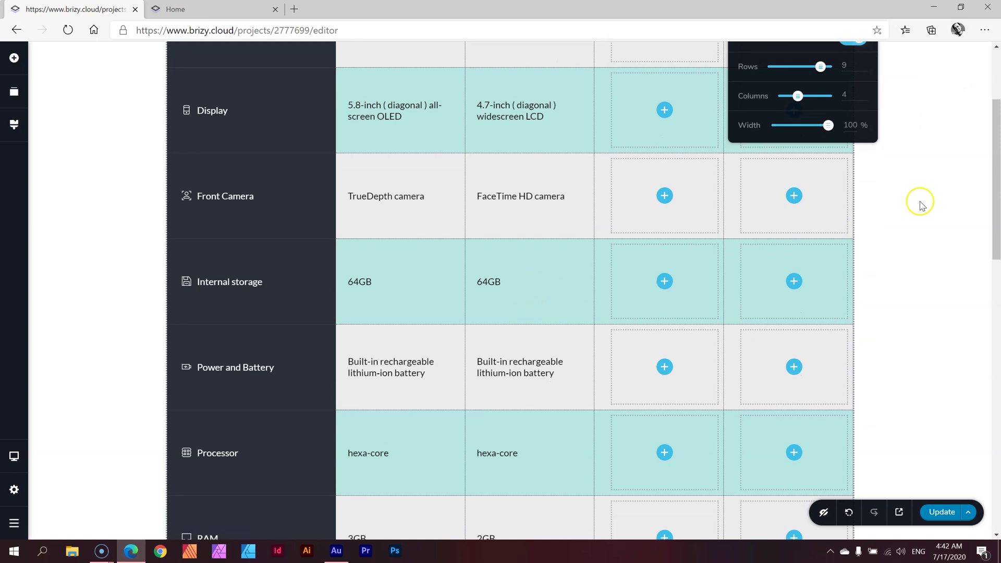
{"action": "scroll", "coordinate": [920, 204], "scroll_direction": "up", "scroll_amount": 4}
{"action": "left_click", "coordinate": [940, 200]}
- Set the header row's Active background to the palette colour #F5D4D1
{"action": "left_click", "coordinate": [369, 107]}
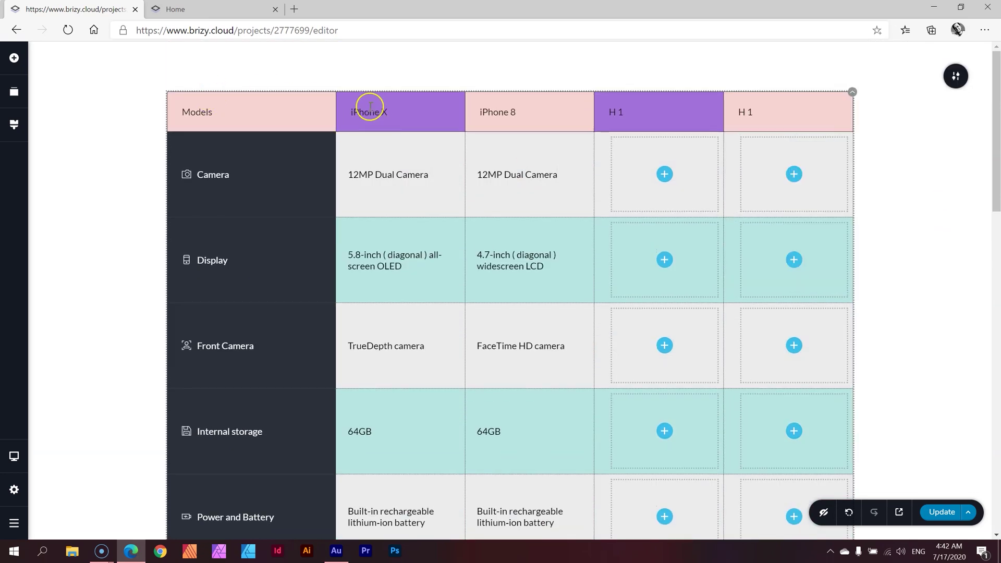
{"action": "left_click", "coordinate": [220, 108]}
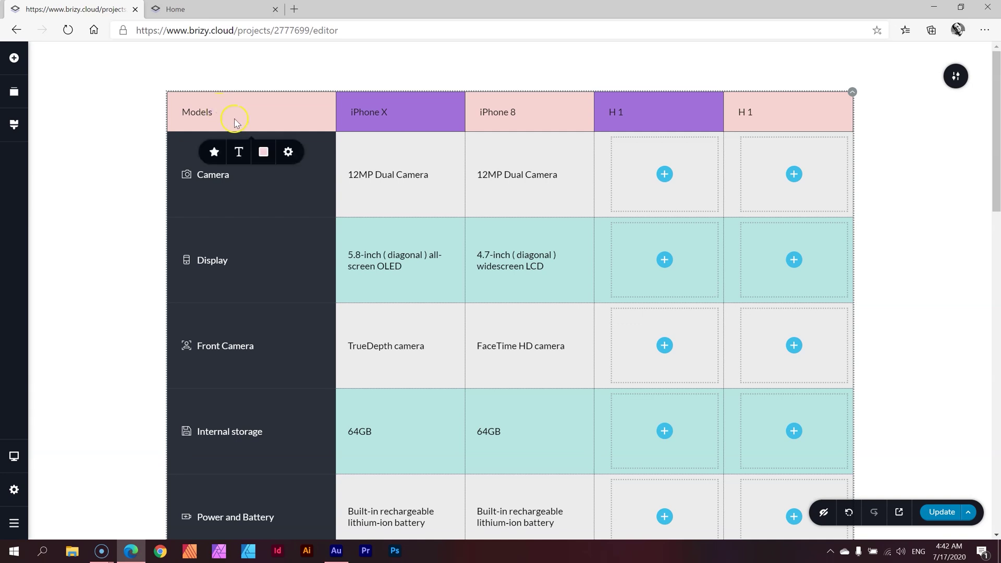
{"action": "left_click", "coordinate": [264, 153]}
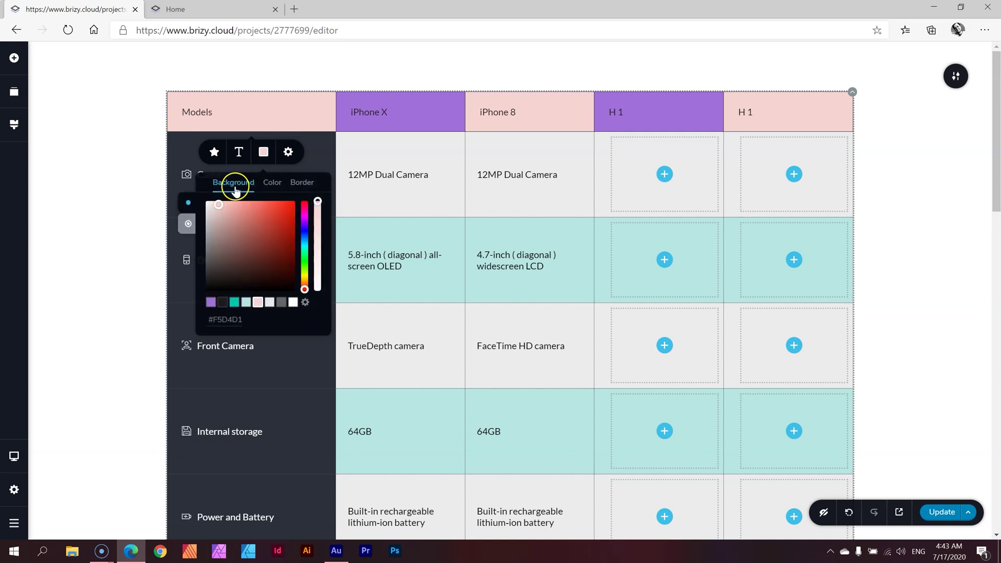
{"action": "left_click", "coordinate": [188, 223]}
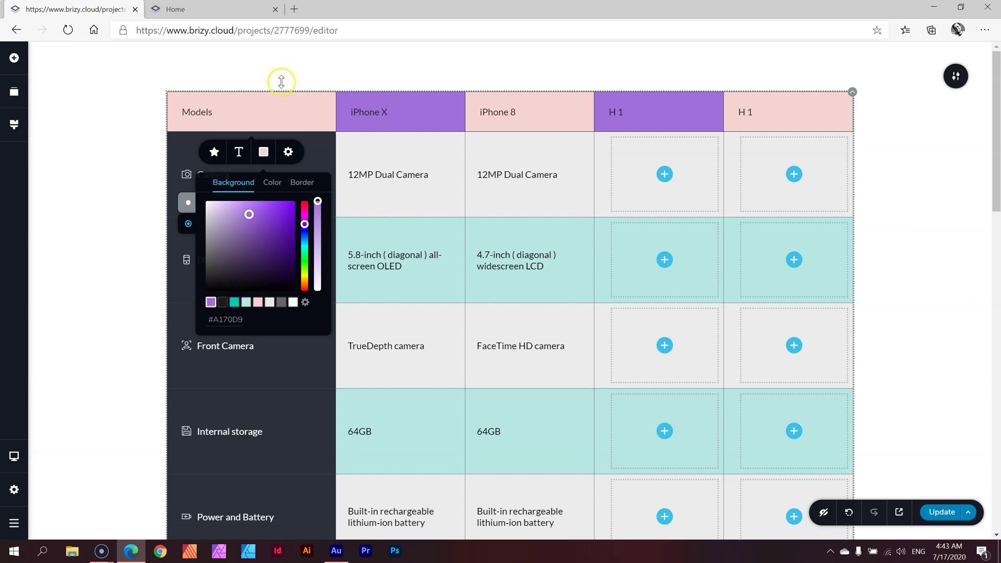
{"action": "left_click", "coordinate": [258, 303]}
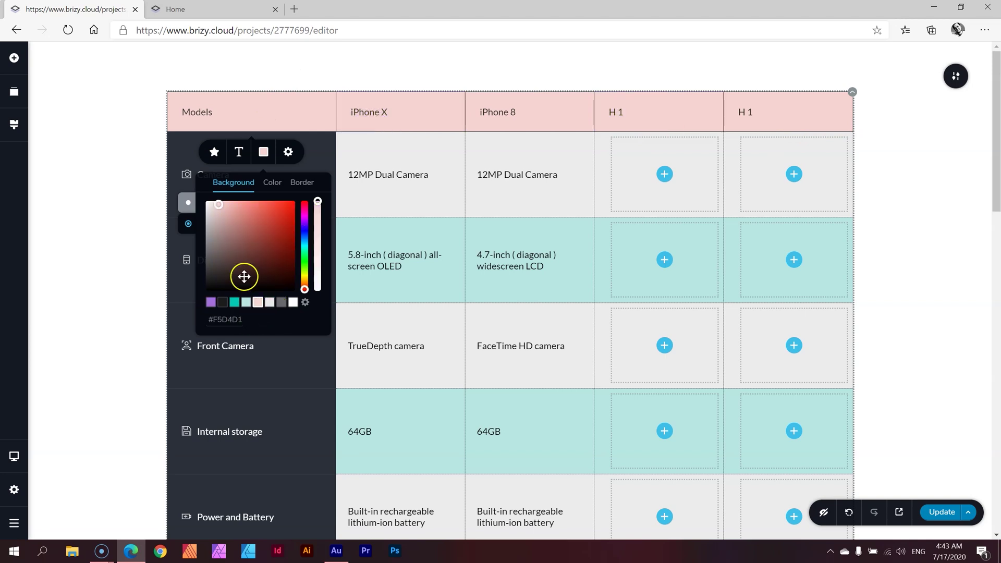
- Review the header row's Normal and Active background settings, along with its text colour and border settings
{"action": "left_click", "coordinate": [188, 224]}
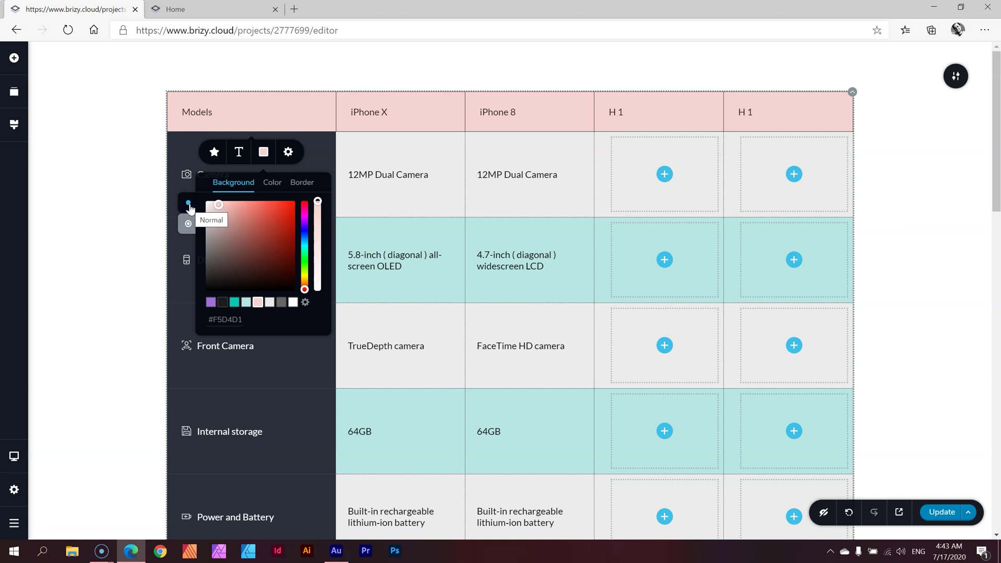
{"action": "left_click", "coordinate": [260, 111]}
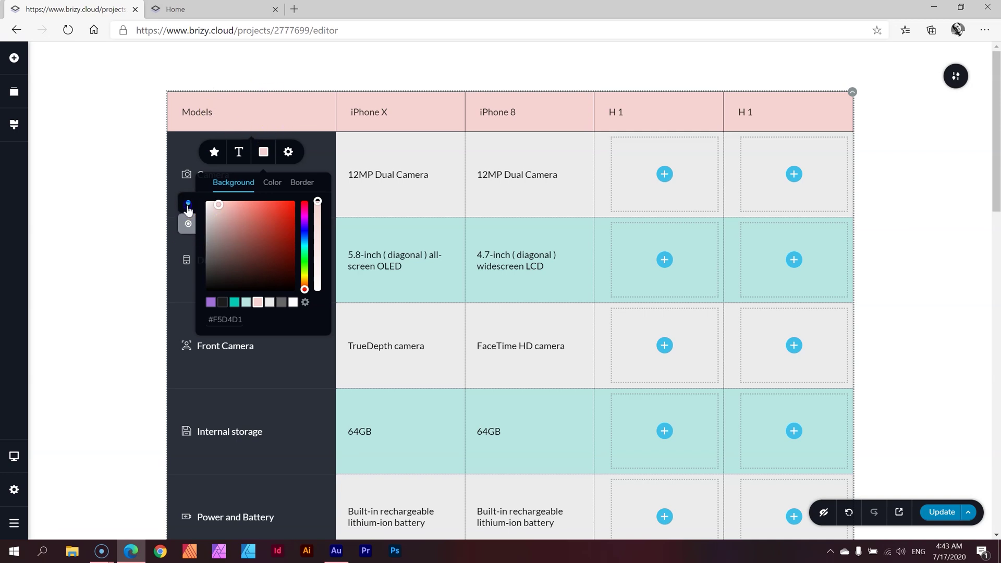
{"action": "left_click", "coordinate": [188, 223]}
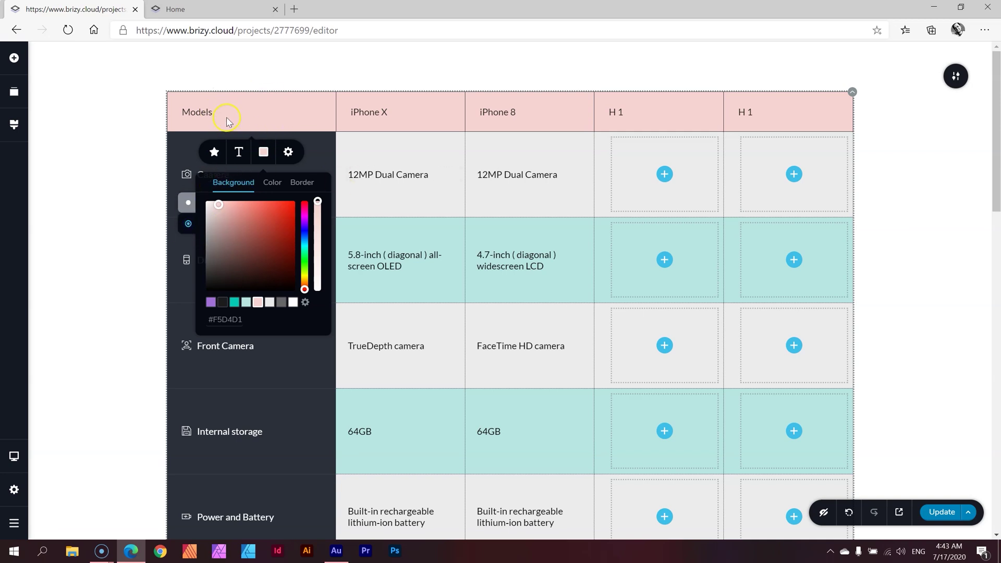
{"action": "left_click", "coordinate": [199, 108]}
{"action": "left_click", "coordinate": [240, 153]}
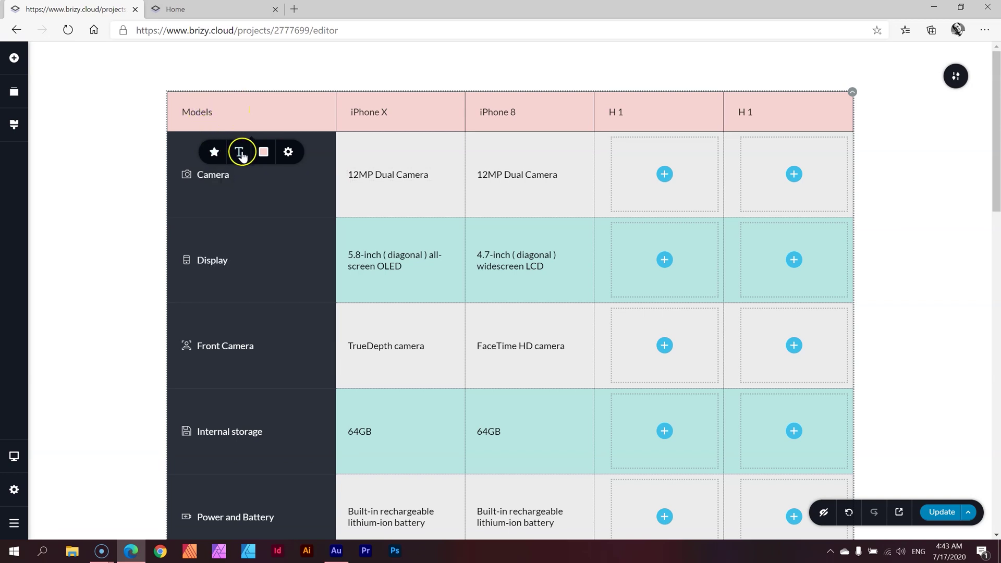
{"action": "left_click", "coordinate": [264, 151]}
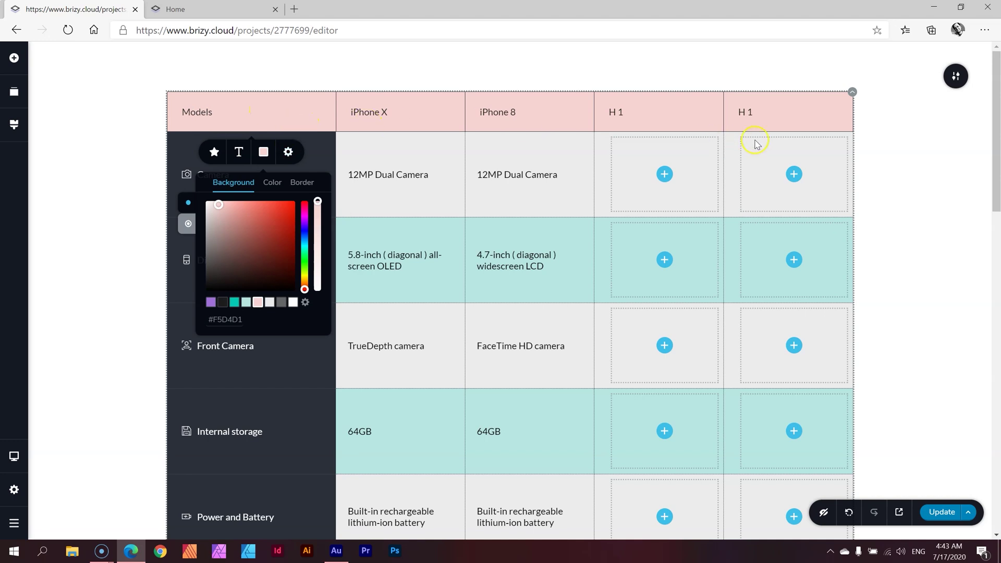
{"action": "left_click", "coordinate": [272, 182]}
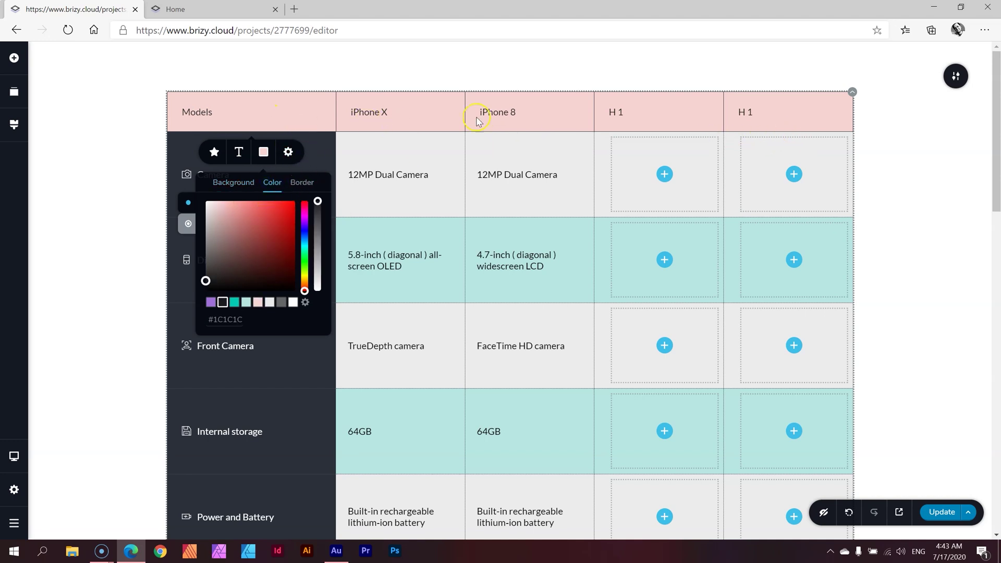
{"action": "left_click", "coordinate": [301, 182]}
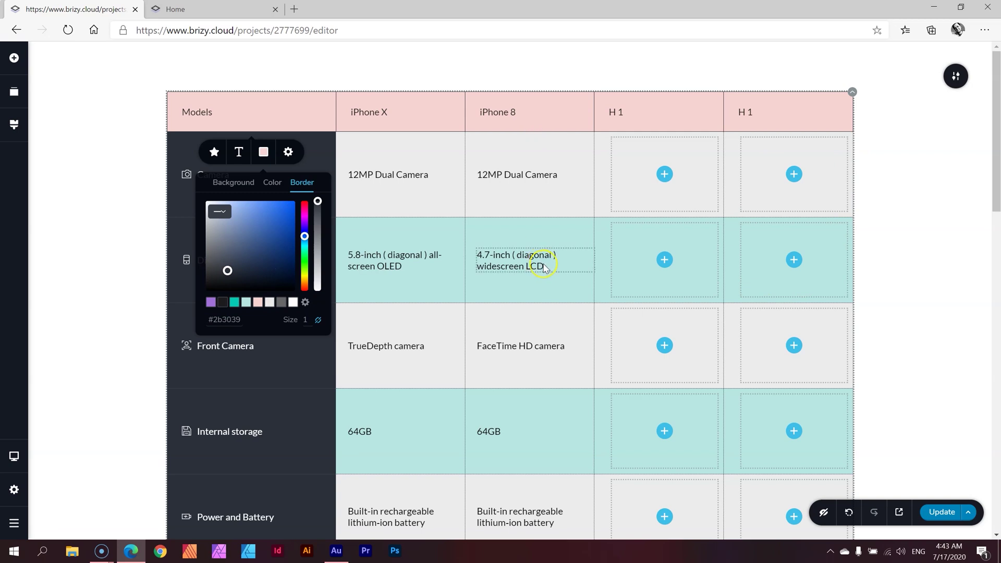
- Add the fourth Outline icon of the icon library's first row to the Models header and position it before the text
{"action": "left_click", "coordinate": [215, 155]}
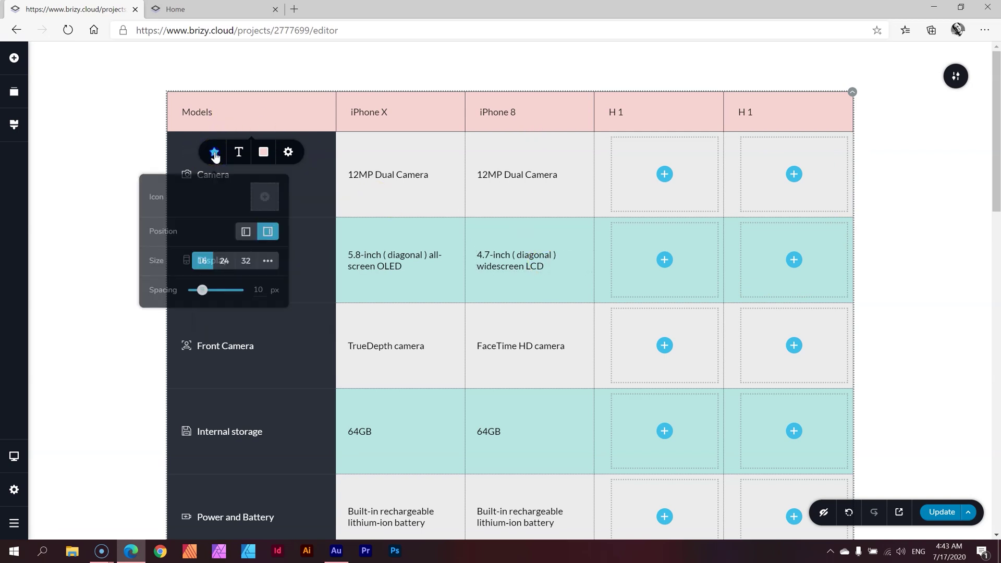
{"action": "left_click", "coordinate": [268, 193]}
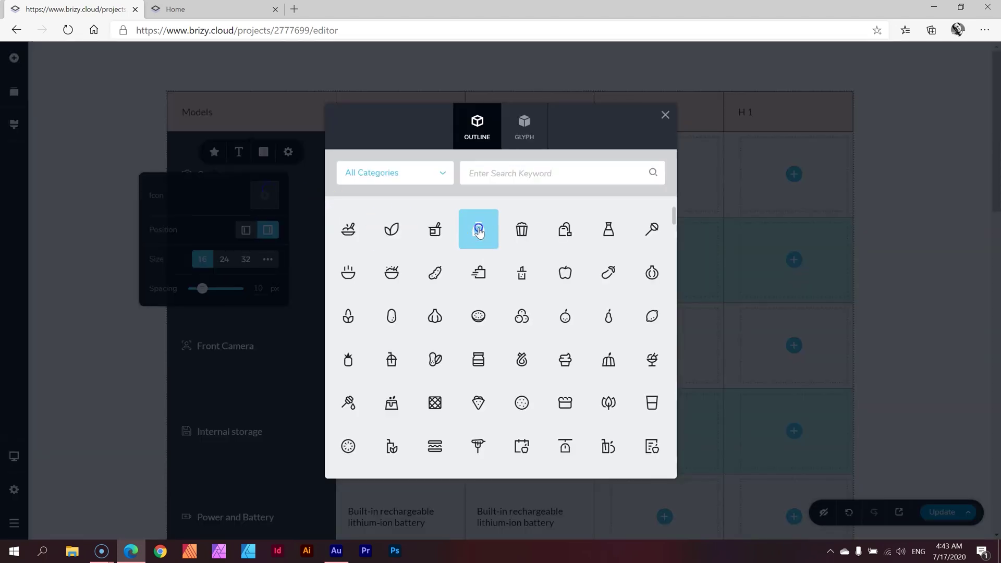
{"action": "left_click", "coordinate": [479, 230]}
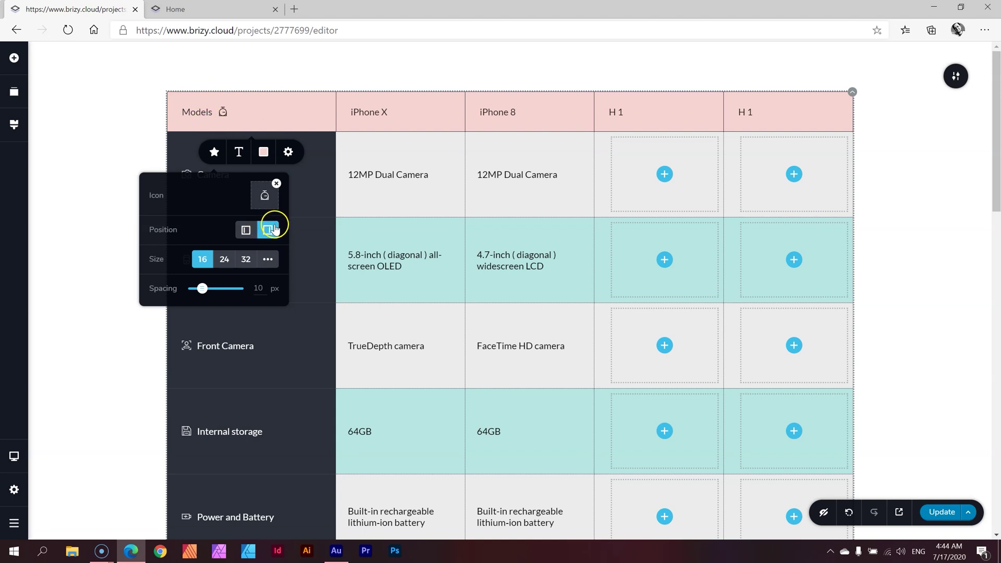
{"action": "left_click", "coordinate": [245, 230]}
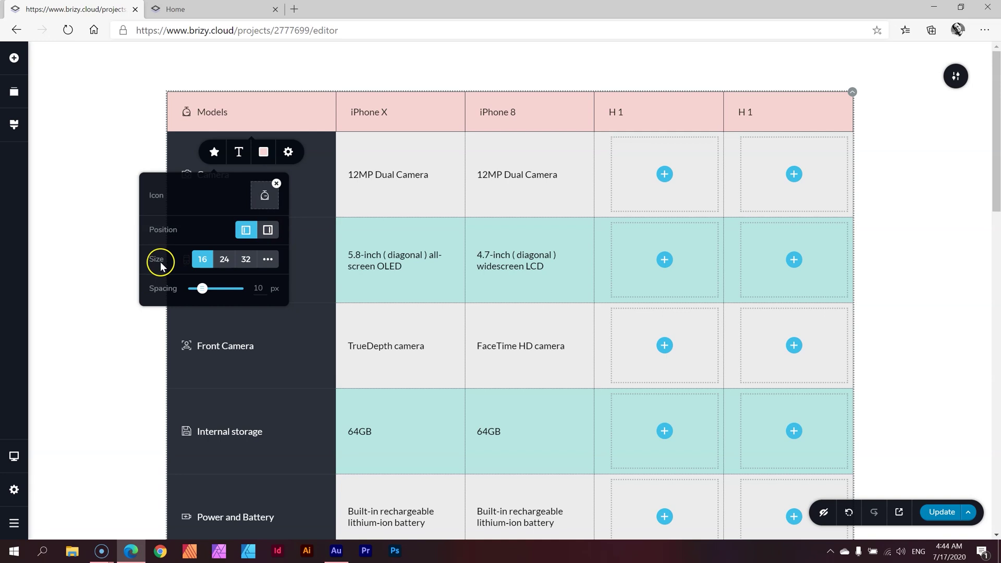
- Try the Models header icon at sizes 24, 32 and custom, settle on 16, and set its spacing to 7 px
{"action": "left_click", "coordinate": [224, 260]}
{"action": "left_click", "coordinate": [246, 260]}
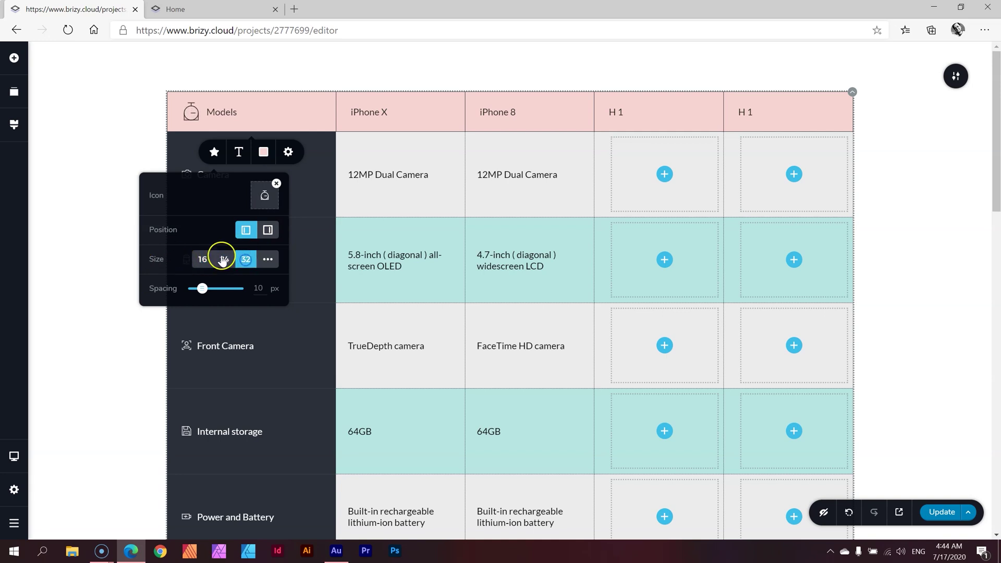
{"action": "left_click", "coordinate": [267, 259]}
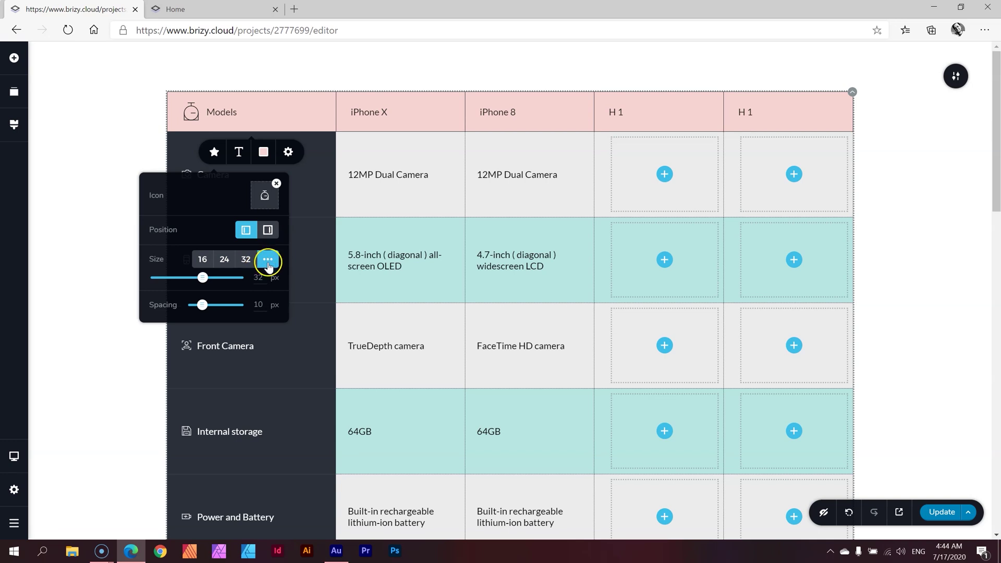
{"action": "left_click", "coordinate": [203, 259]}
{"action": "left_click", "coordinate": [267, 259]}
{"action": "left_click_drag", "start_coordinate": [233, 276], "coordinate": [188, 284]}
{"action": "left_click", "coordinate": [211, 260]}
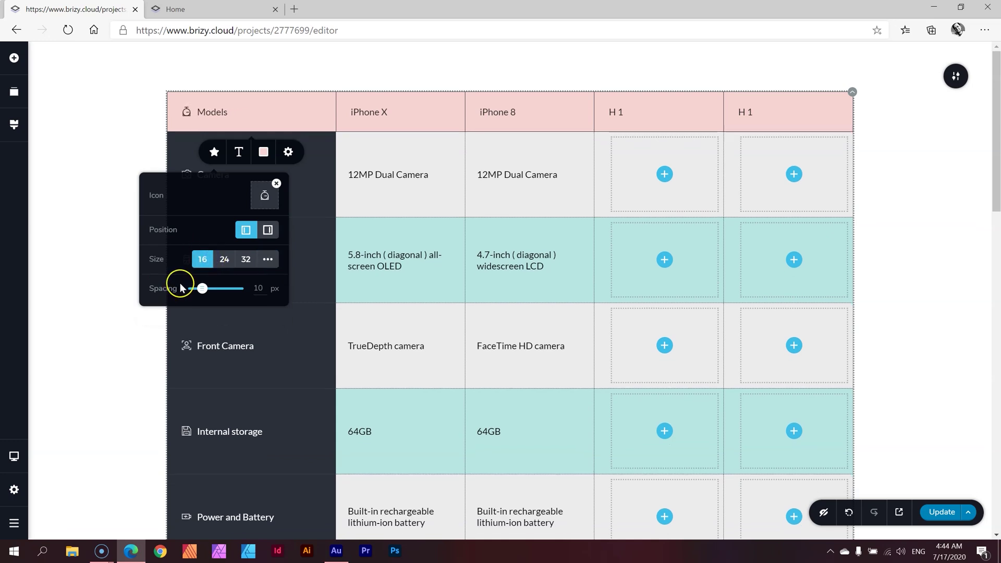
{"action": "mouse_move", "coordinate": [201, 287]}
{"action": "left_mouse_down"}
{"action": "mouse_move", "coordinate": [233, 290]}
{"action": "mouse_move", "coordinate": [203, 295]}
{"action": "left_mouse_up"}
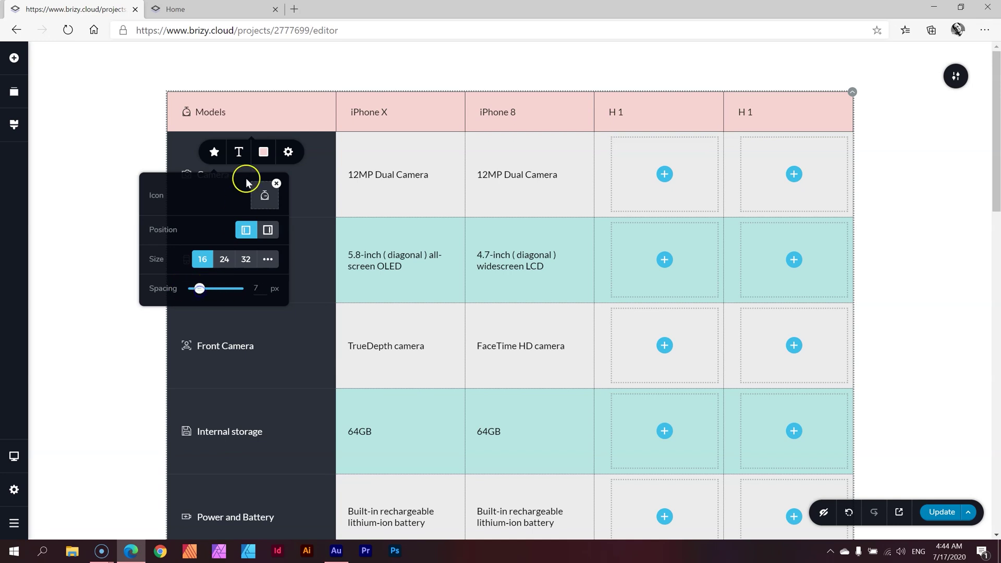
- Try DM Serif Text and Noto Serif on the header row, and settle on the Lexend Deca font
{"action": "left_click", "coordinate": [239, 153]}
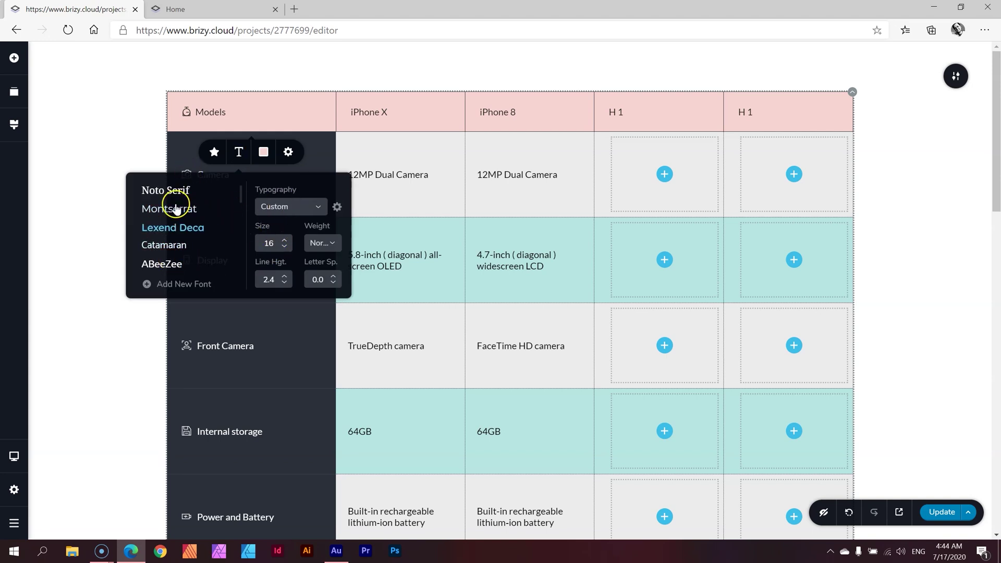
{"action": "scroll", "coordinate": [197, 232], "scroll_direction": "down", "scroll_amount": 3}
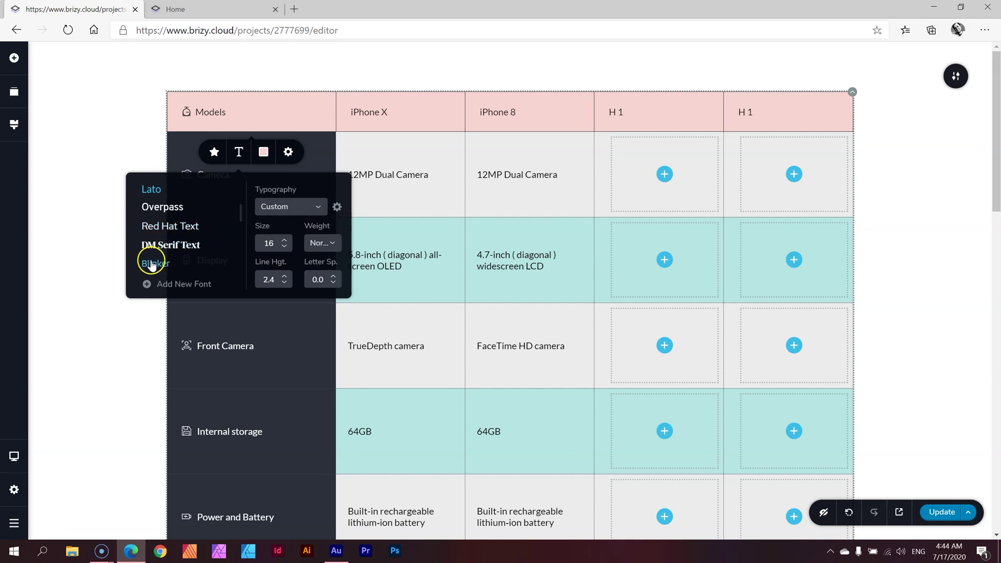
{"action": "left_click", "coordinate": [179, 246]}
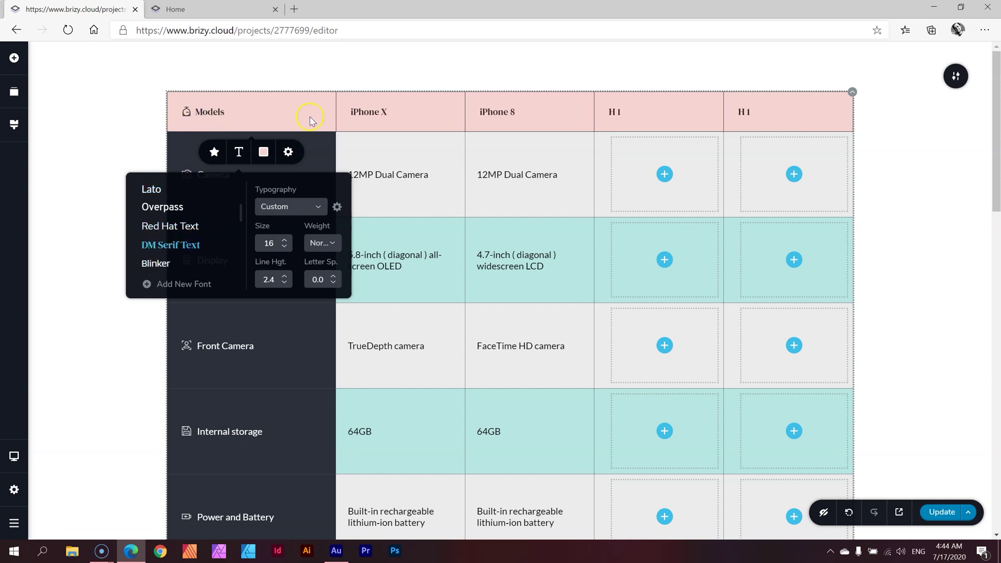
{"action": "scroll", "coordinate": [151, 231], "scroll_direction": "up", "scroll_amount": 3}
{"action": "left_click", "coordinate": [175, 191]}
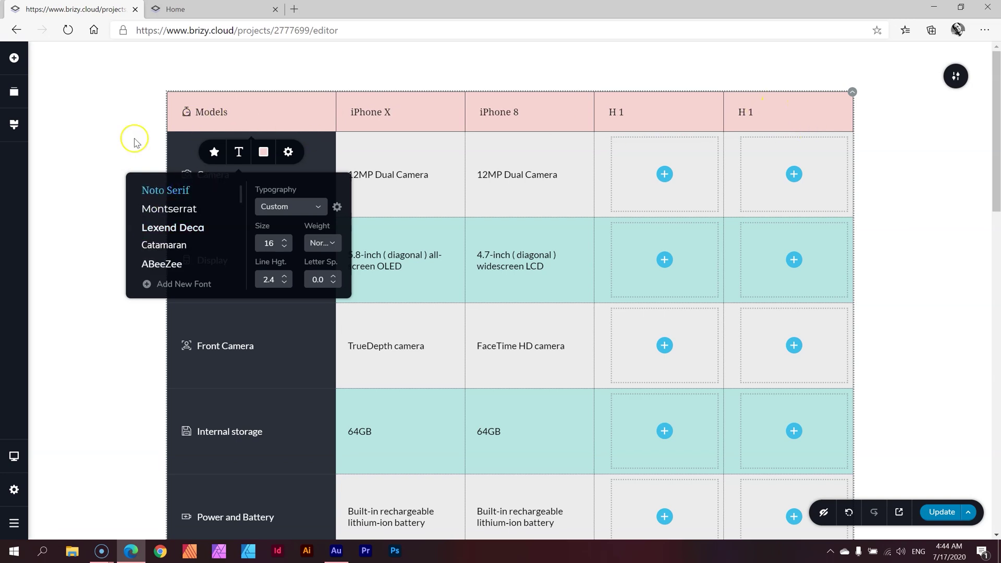
{"action": "left_click", "coordinate": [159, 228]}
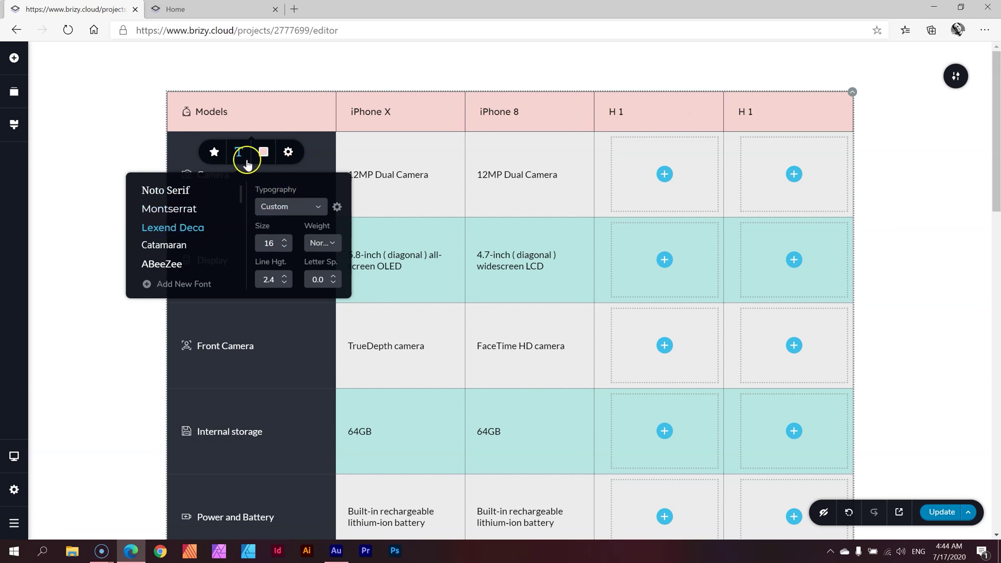
- Rename the first three header cells as New Order, Column 1 and Column 2
{"action": "double_click", "coordinate": [221, 109]}
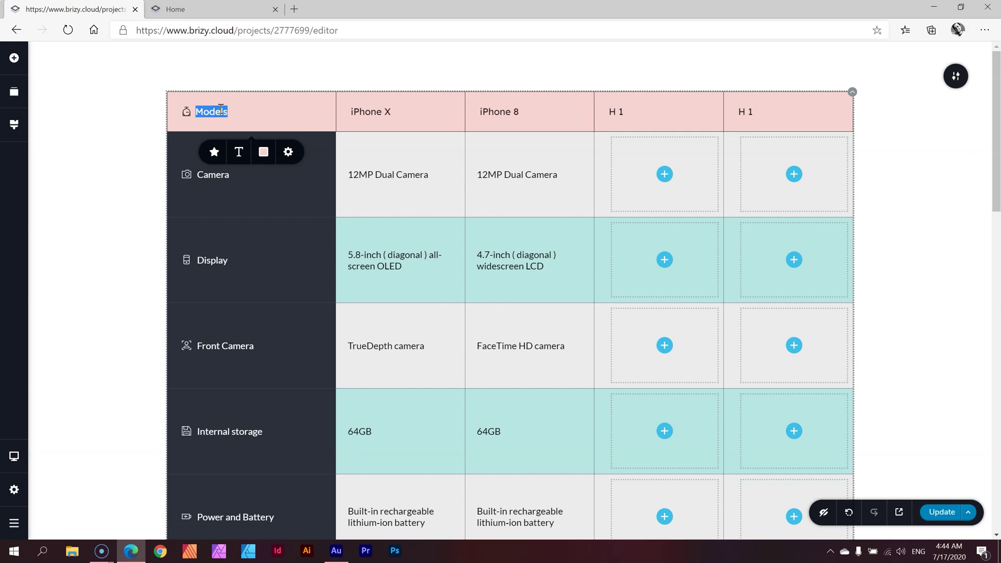
{"action": "type", "text": "New Order"}
{"action": "left_click", "coordinate": [390, 112]}
{"action": "left_click_drag", "start_coordinate": [390, 111], "coordinate": [356, 113]}
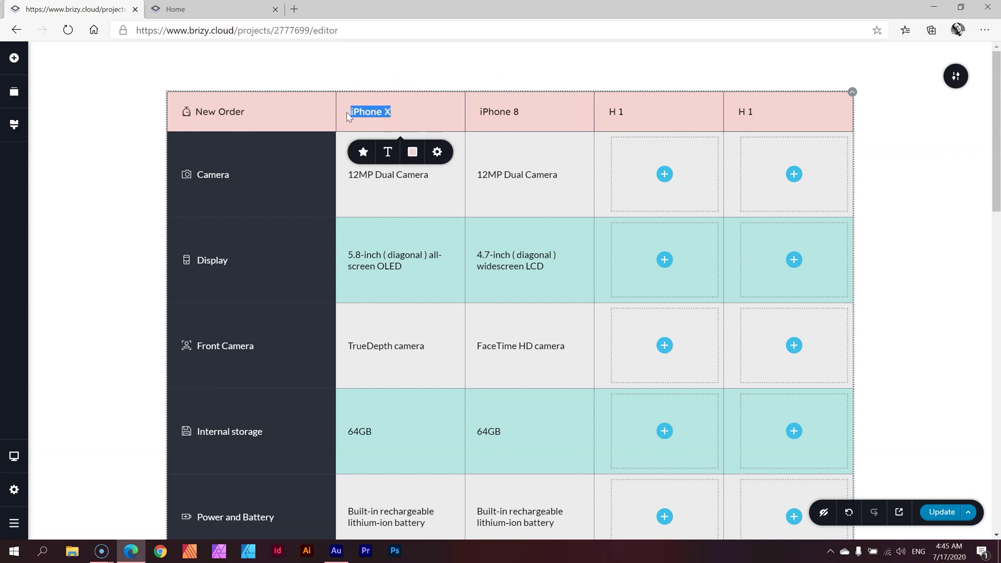
{"action": "type", "text": "Column 1"}
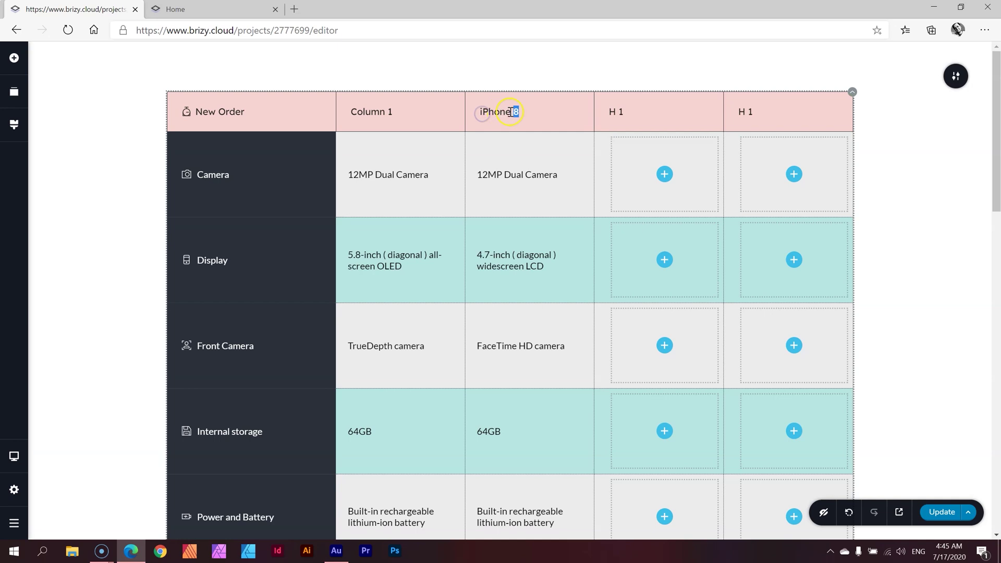
{"action": "left_click", "coordinate": [522, 112]}
{"action": "left_click_drag", "start_coordinate": [521, 112], "coordinate": [478, 112]}
{"action": "type", "text": "Column 2"}
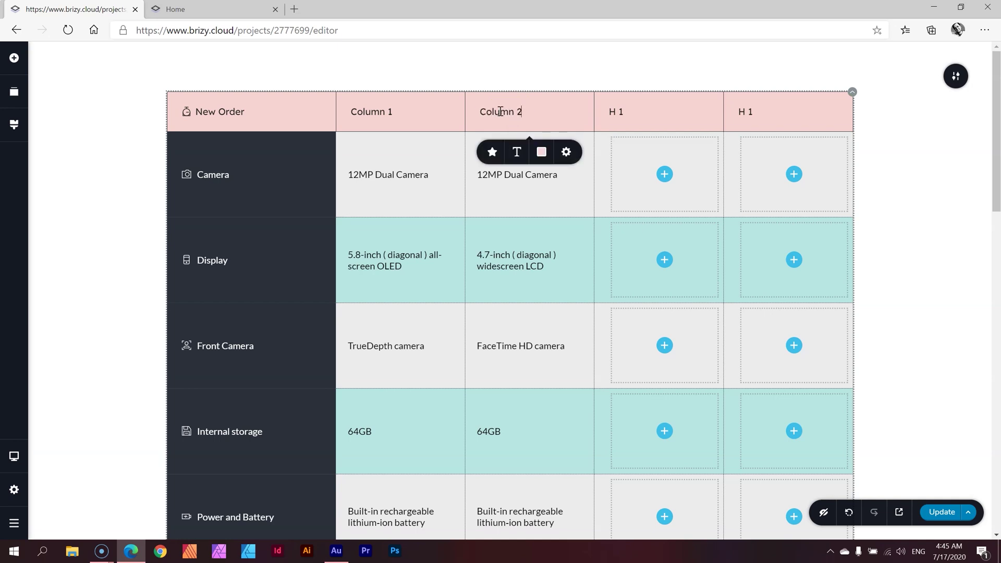
- Add the Outline apple icon to the Column 2 header and the Outline shopping bag icon to the Column 1 header
{"action": "left_click", "coordinate": [489, 152]}
{"action": "left_click", "coordinate": [540, 194]}
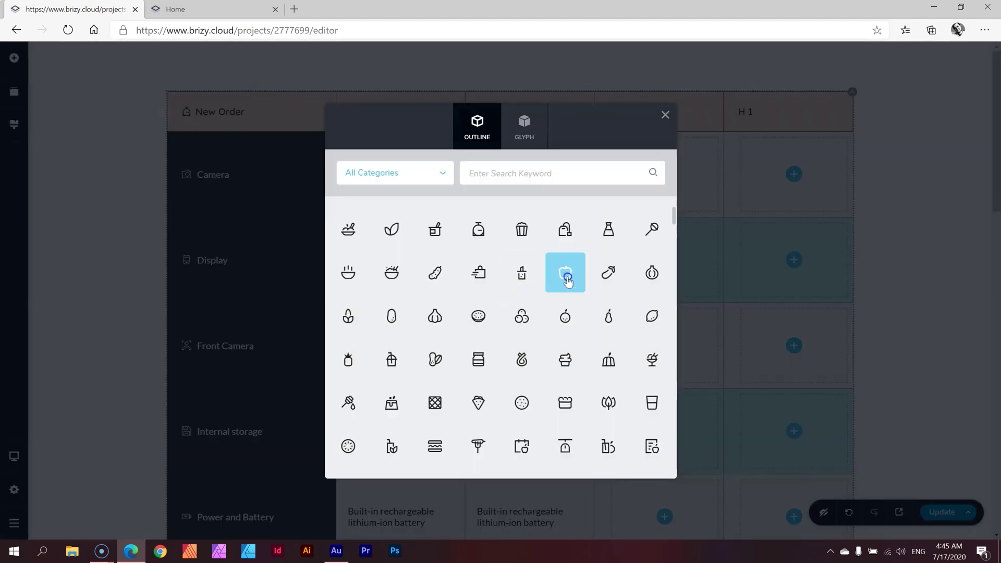
{"action": "left_click", "coordinate": [566, 272]}
{"action": "left_click", "coordinate": [392, 111]}
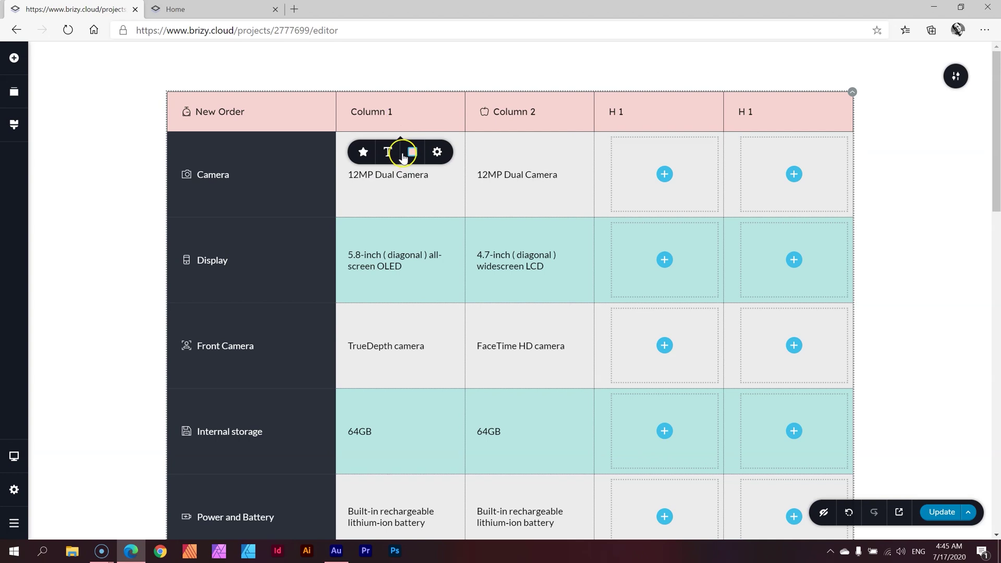
{"action": "left_click", "coordinate": [363, 151]}
{"action": "left_click", "coordinate": [413, 193]}
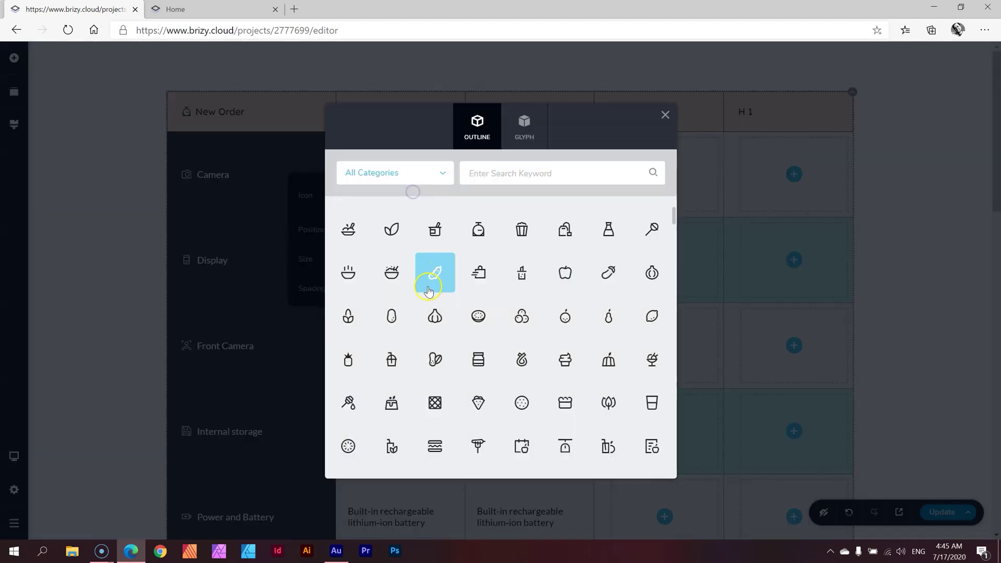
{"action": "left_click", "coordinate": [478, 272]}
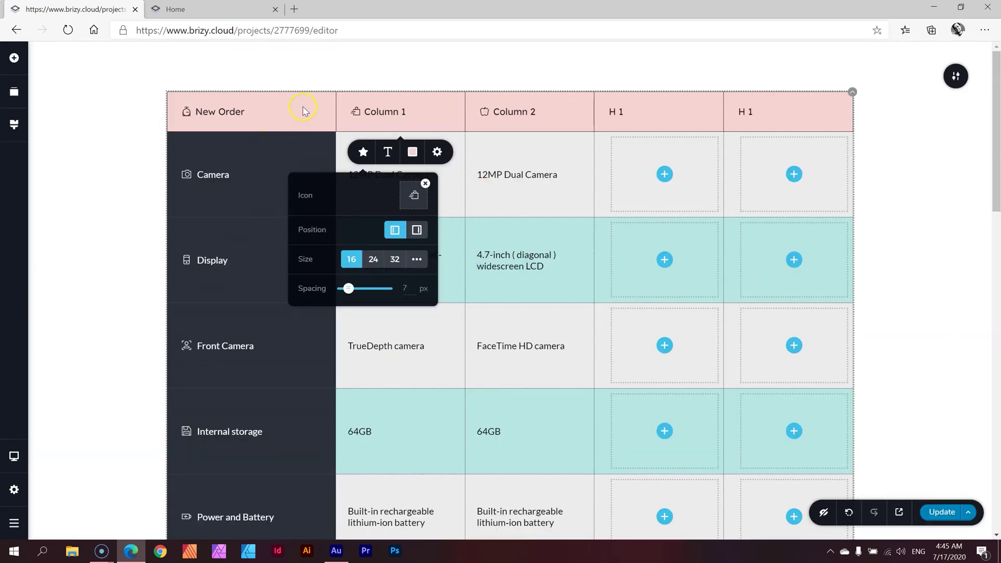
- Set the table's number of columns to 2
{"action": "scroll", "coordinate": [196, 215], "scroll_direction": "down", "scroll_amount": 3}
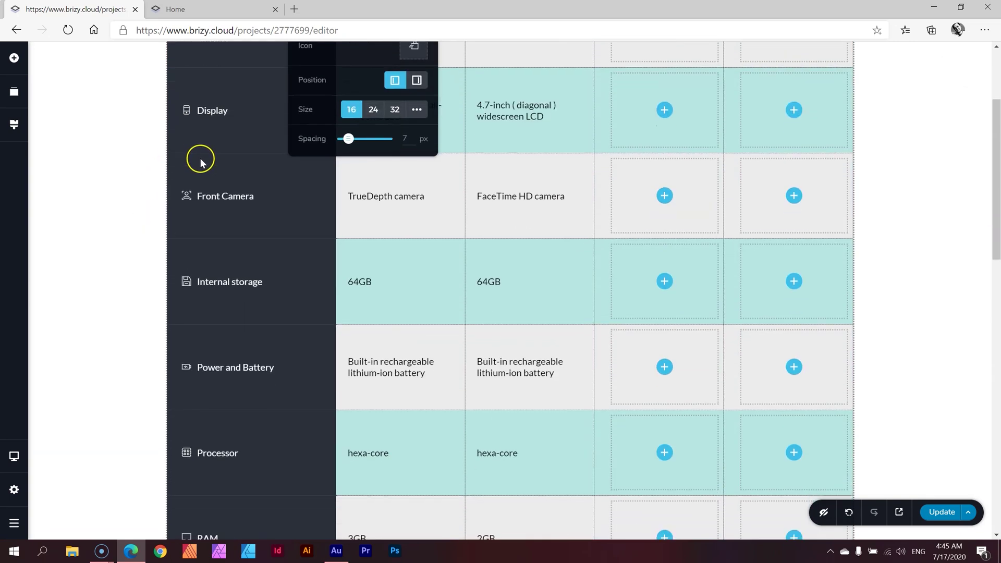
{"action": "scroll", "coordinate": [201, 162], "scroll_direction": "up", "scroll_amount": 3}
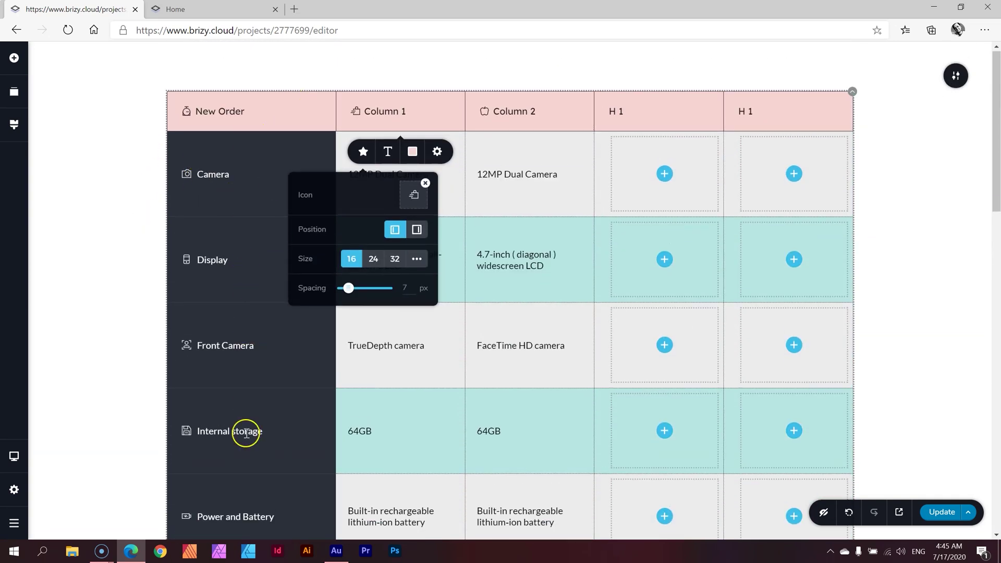
{"action": "scroll", "coordinate": [245, 431], "scroll_direction": "down", "scroll_amount": 4}
{"action": "scroll", "coordinate": [242, 426], "scroll_direction": "down", "scroll_amount": 4}
{"action": "scroll", "coordinate": [242, 420], "scroll_direction": "up", "scroll_amount": 8}
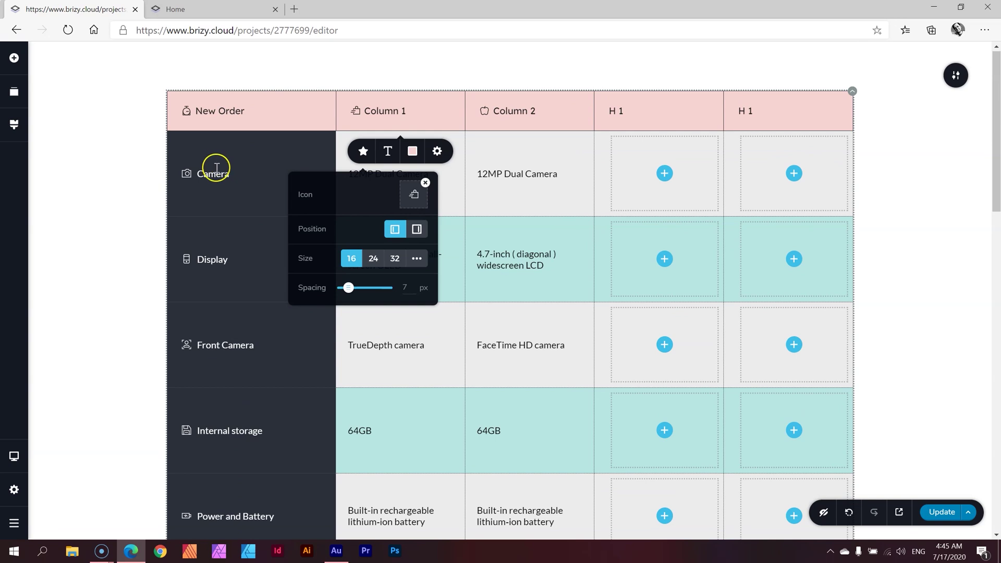
{"action": "left_click", "coordinate": [852, 92]}
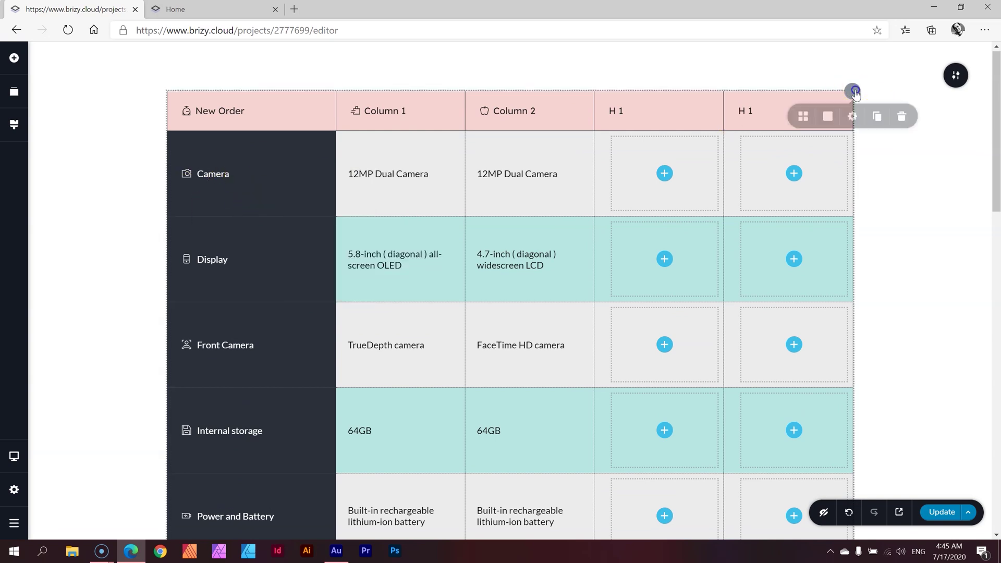
{"action": "left_click", "coordinate": [803, 120]}
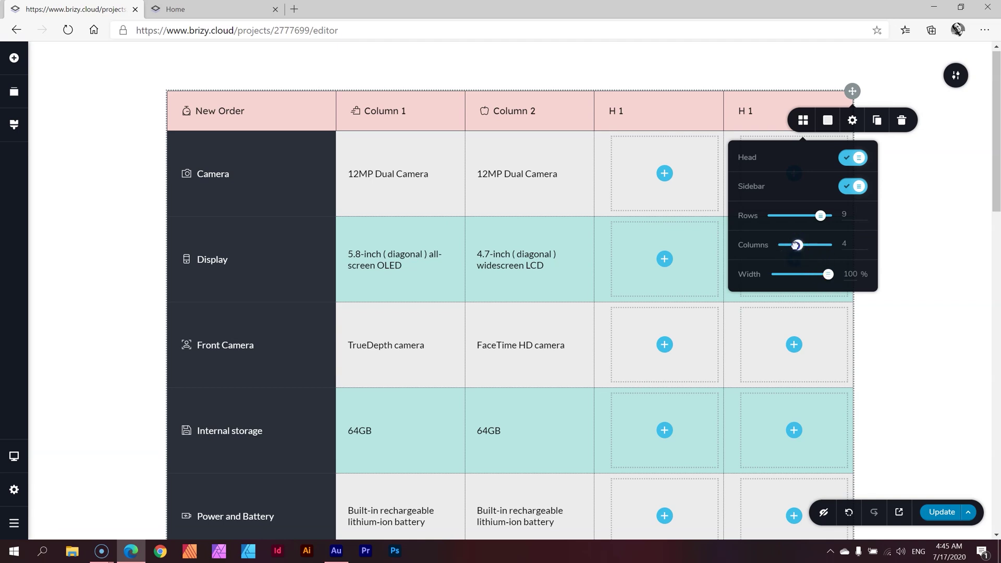
{"action": "left_click_drag", "start_coordinate": [794, 245], "coordinate": [792, 246]}
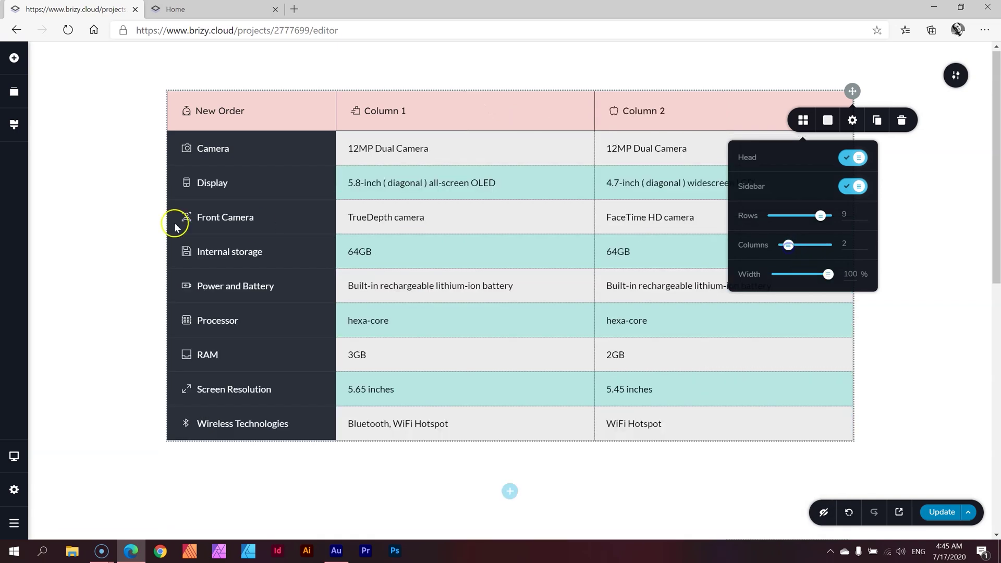
{"action": "left_click", "coordinate": [102, 195]}
- Try the #EBEBEB palette colour as the sidebar's normal background, and settle on the darker grey #aeaeae
{"action": "left_click", "coordinate": [241, 141]}
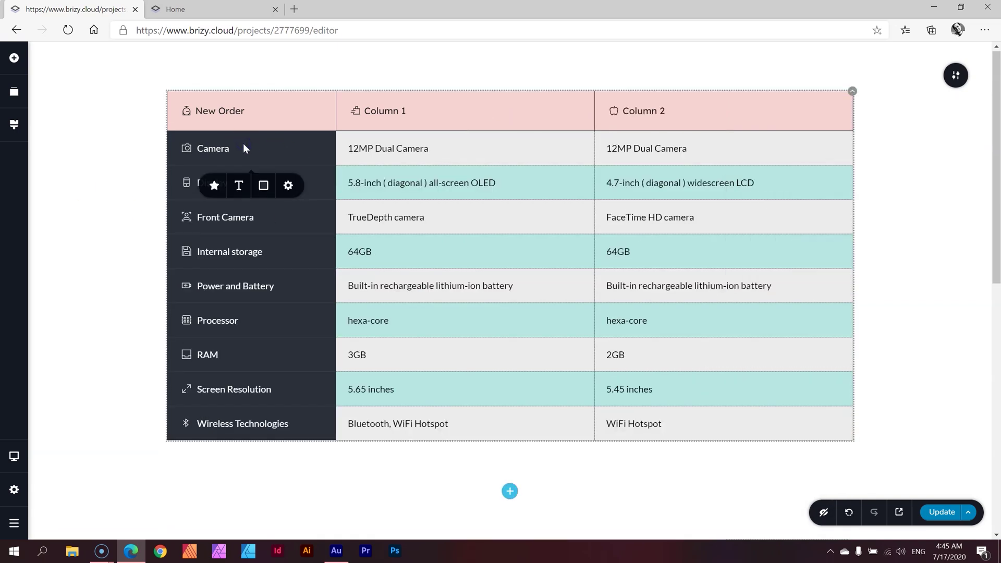
{"action": "left_click", "coordinate": [263, 186]}
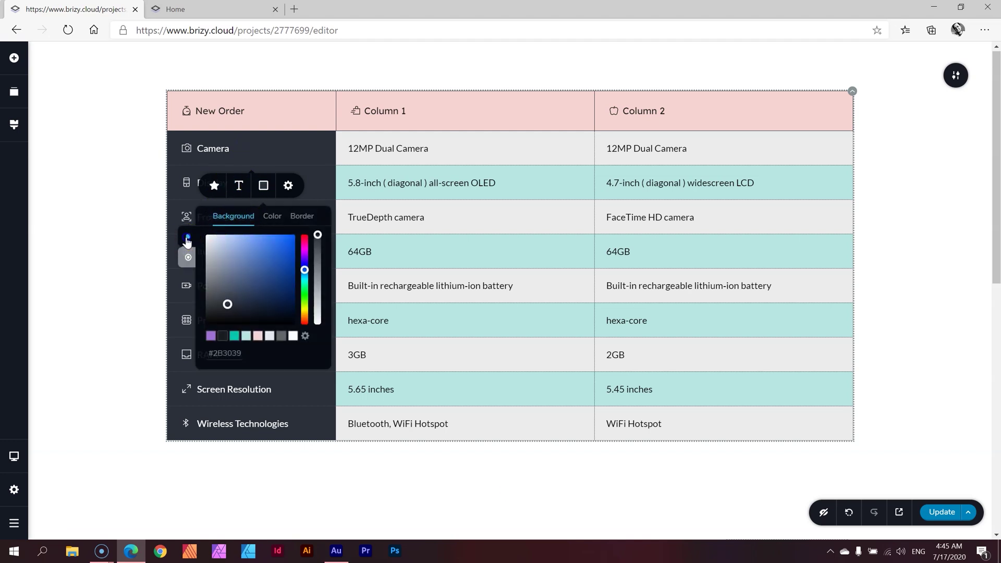
{"action": "left_click", "coordinate": [364, 155]}
{"action": "left_click", "coordinate": [189, 236]}
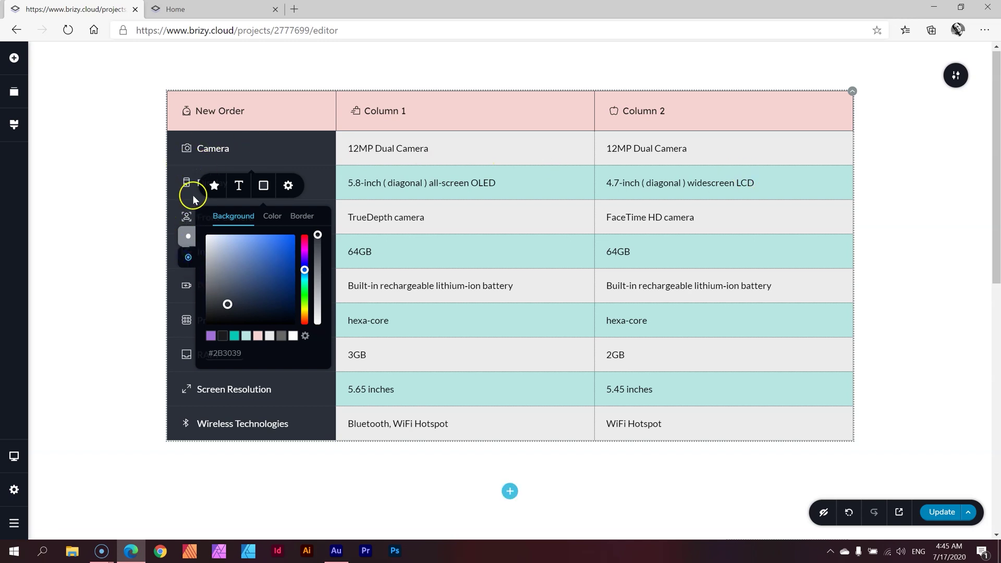
{"action": "left_click", "coordinate": [188, 237]}
{"action": "left_click", "coordinate": [259, 336]}
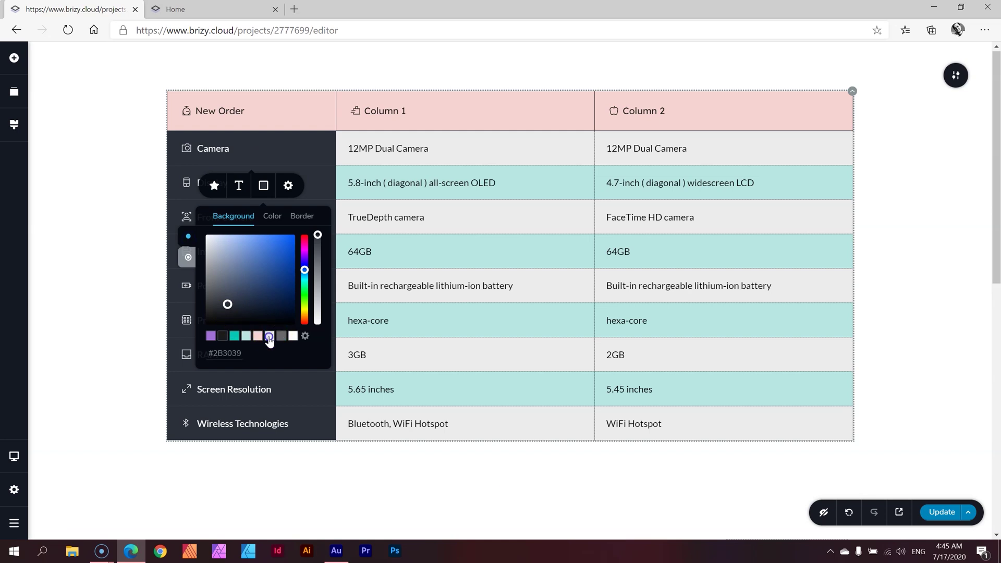
{"action": "left_click", "coordinate": [269, 337]}
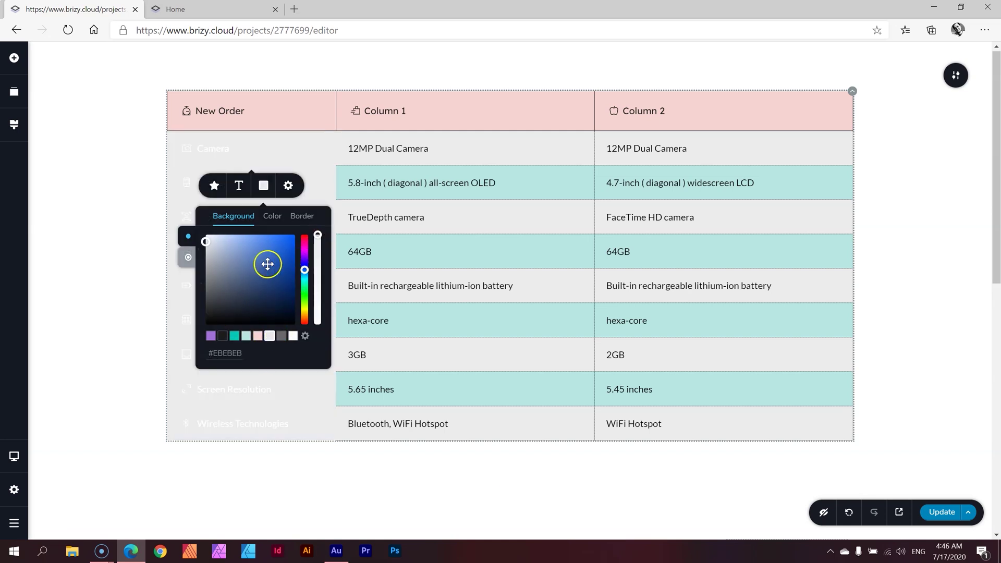
{"action": "left_click", "coordinate": [192, 255]}
{"action": "left_click", "coordinate": [190, 267]}
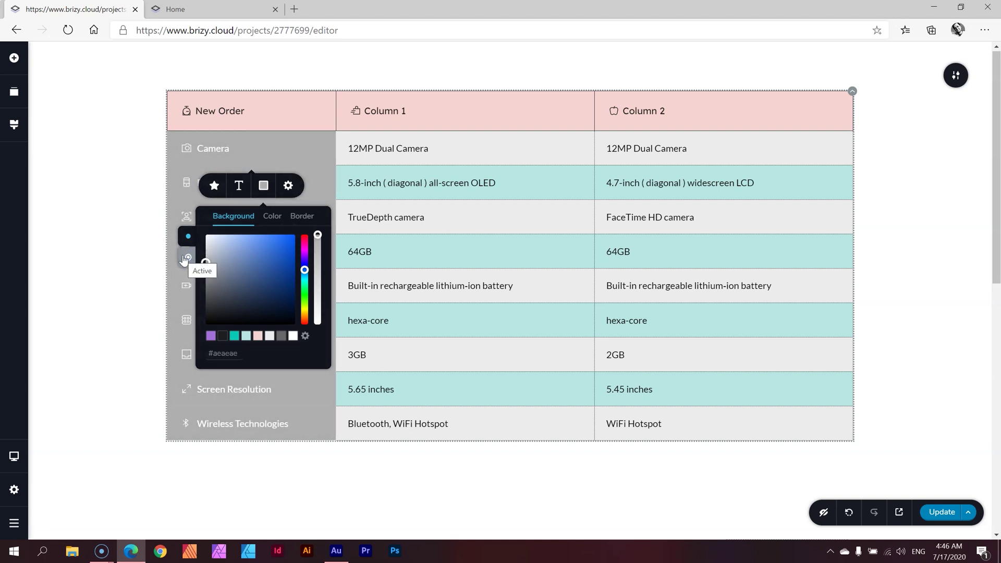
- Give the sidebar's Active background the #B8E6E1 palette colour and darken it to #9bbab7
{"action": "left_click", "coordinate": [189, 257]}
{"action": "left_click", "coordinate": [246, 336]}
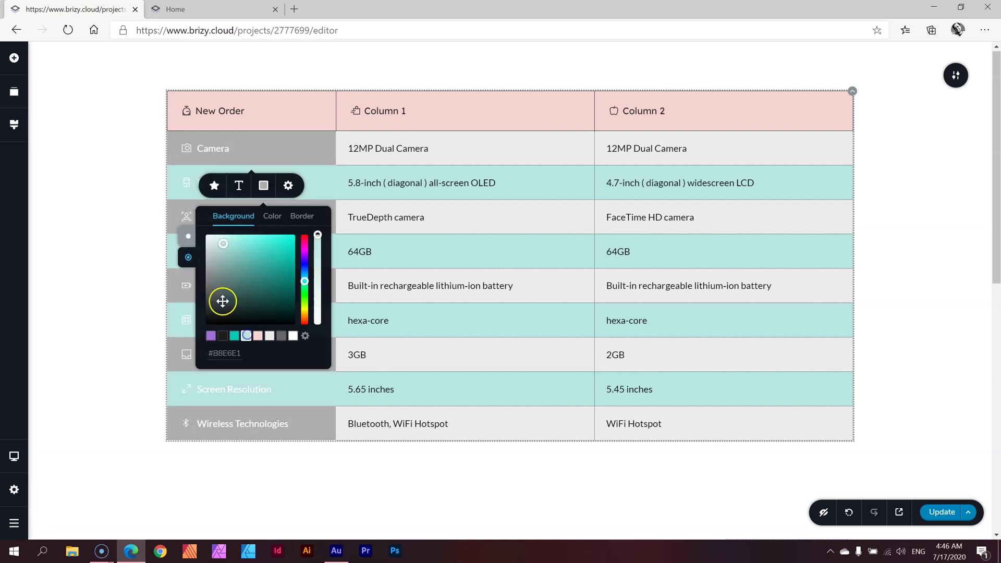
{"action": "left_click_drag", "start_coordinate": [221, 262], "coordinate": [223, 259]}
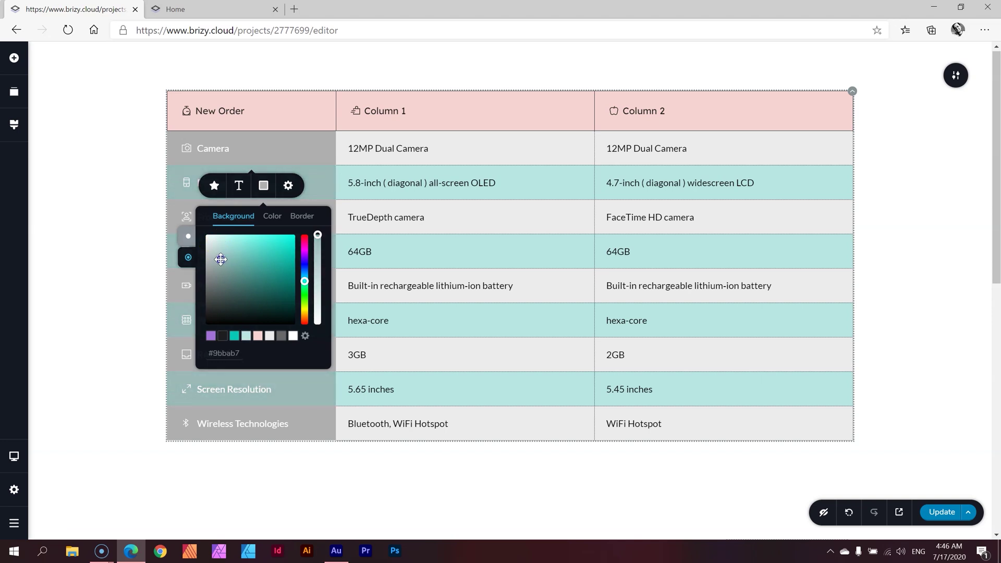
{"action": "left_click", "coordinate": [125, 252]}
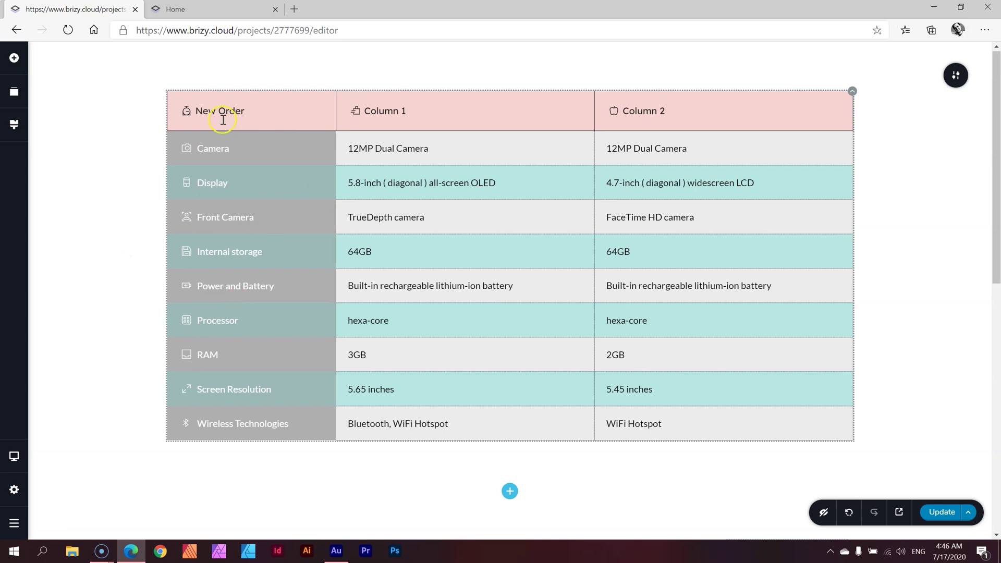
- Replace the Camera row's sidebar icon with the first Outline icon of the icon library
{"action": "left_click", "coordinate": [198, 150]}
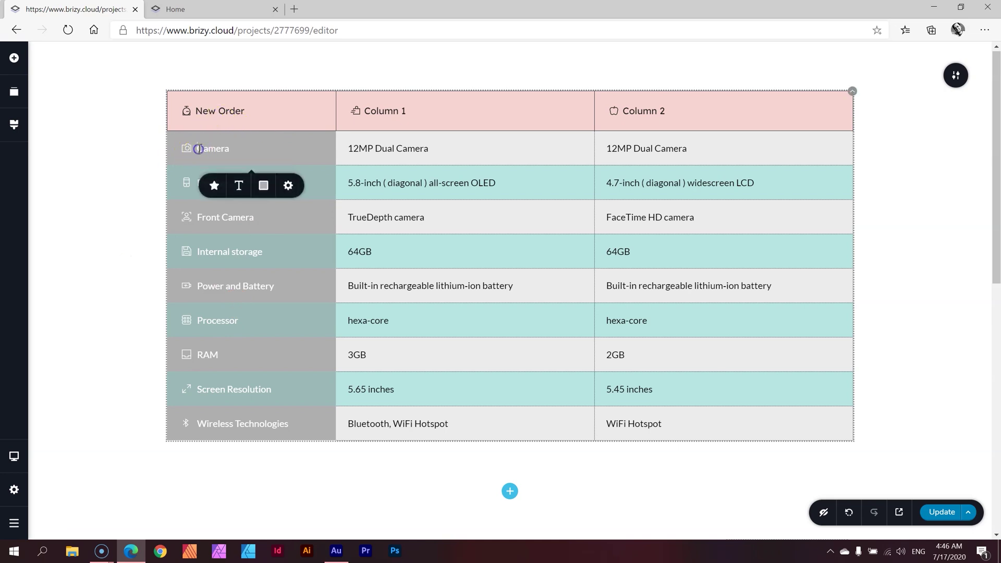
{"action": "left_click", "coordinate": [213, 185]}
{"action": "left_click", "coordinate": [277, 217]}
{"action": "left_click", "coordinate": [267, 233]}
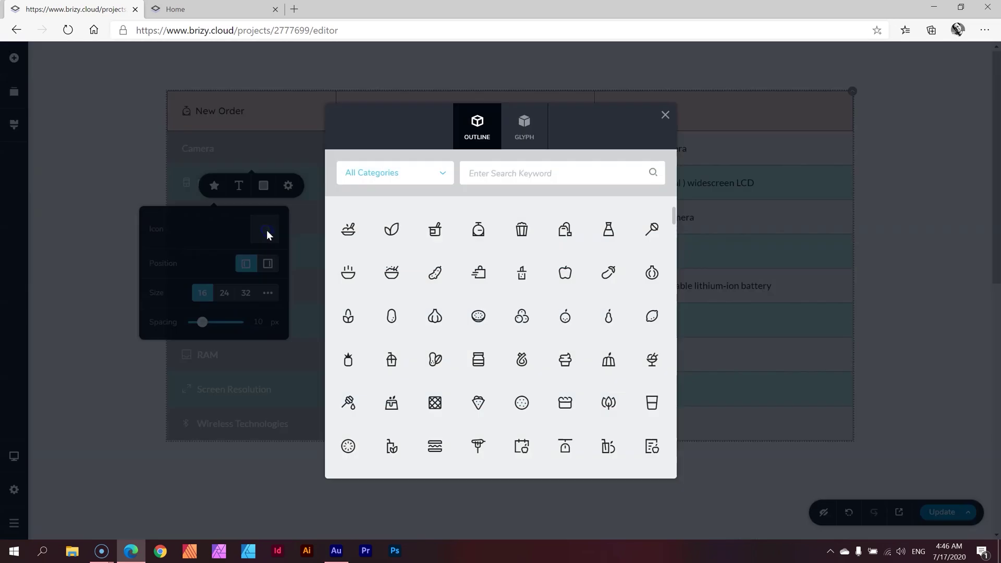
{"action": "left_click", "coordinate": [345, 225]}
{"action": "left_click", "coordinate": [118, 156]}
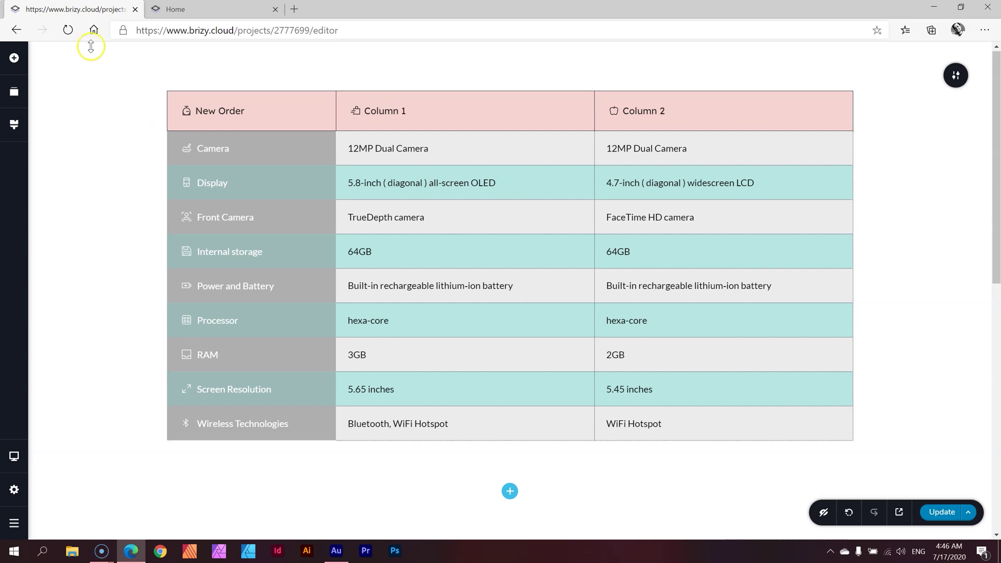
- Try nesting a new Table element in the Front Camera cell of Column 2, and undo the insertion
{"action": "left_click", "coordinate": [14, 58]}
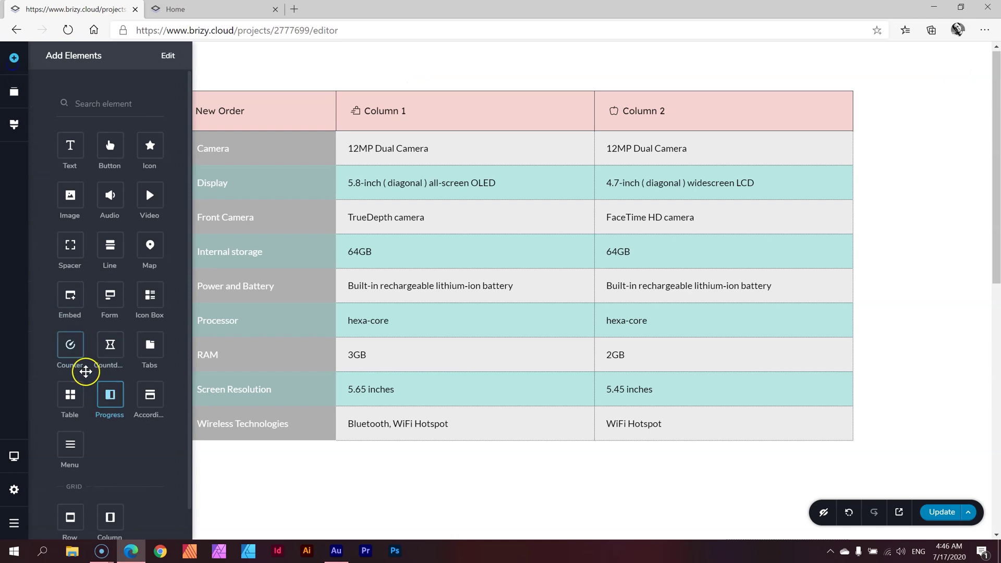
{"action": "left_click_drag", "start_coordinate": [70, 395], "coordinate": [696, 220]}
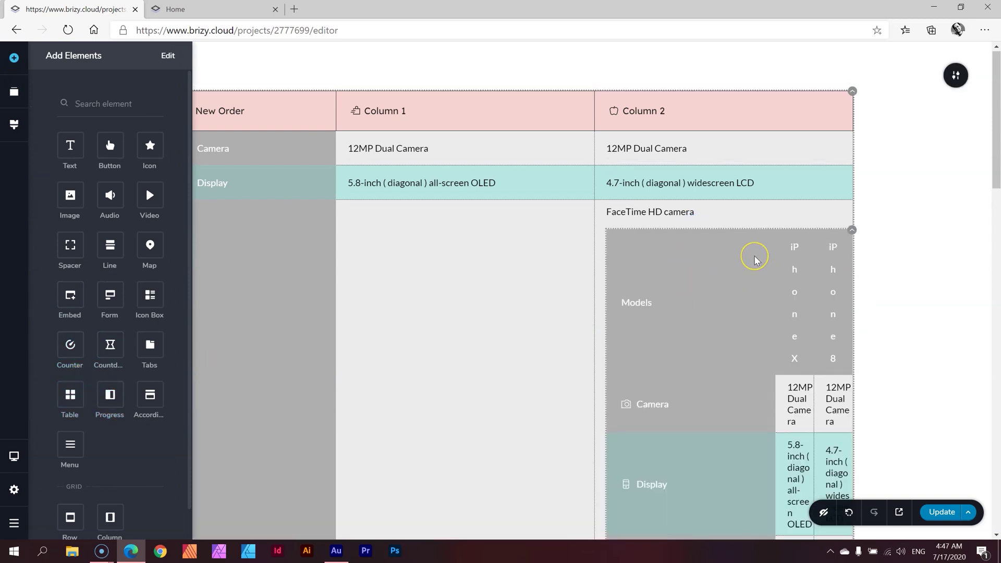
{"action": "left_click", "coordinate": [906, 202]}
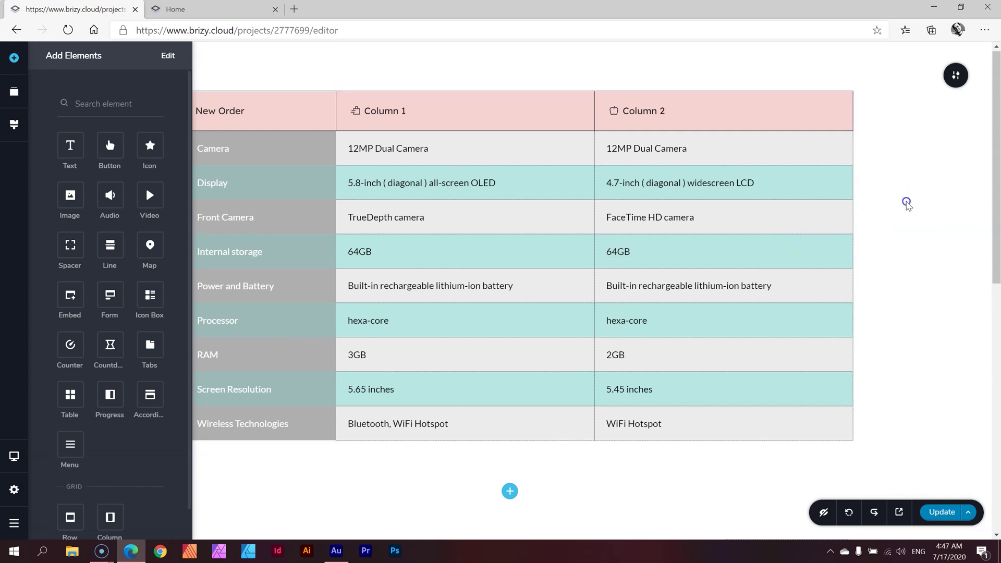